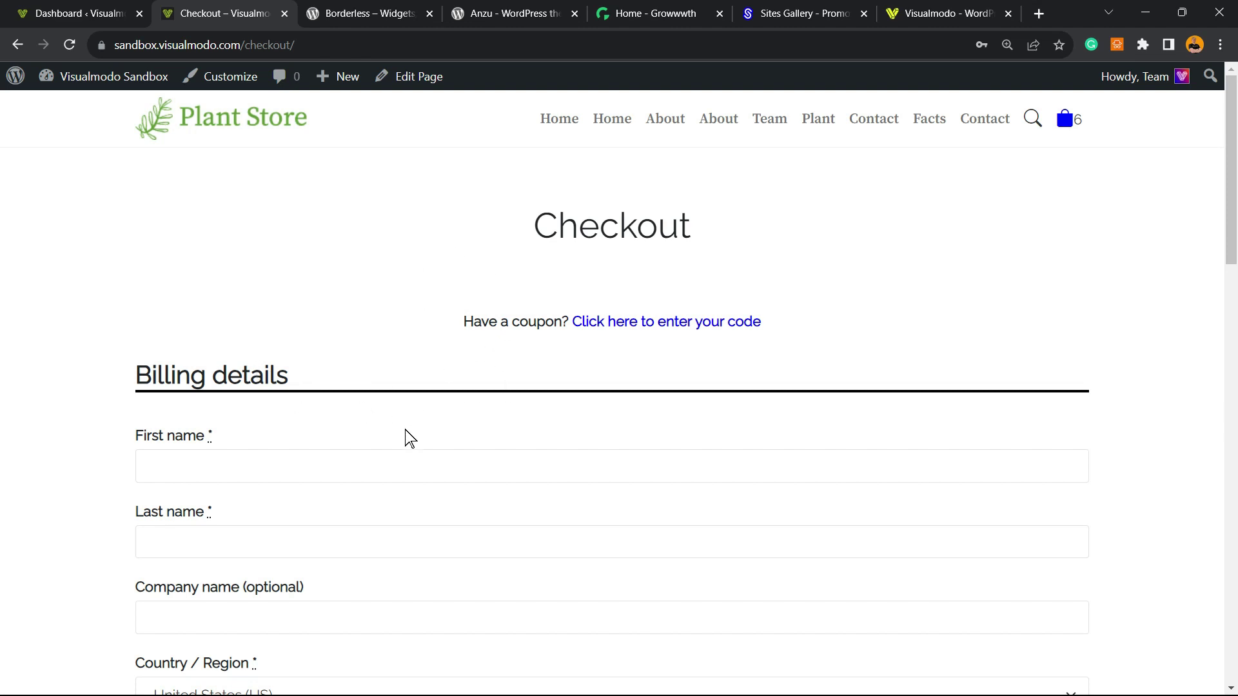
# Scroll through the checkout page and return to its top.
pyautogui.scroll(-10, 314, 397)
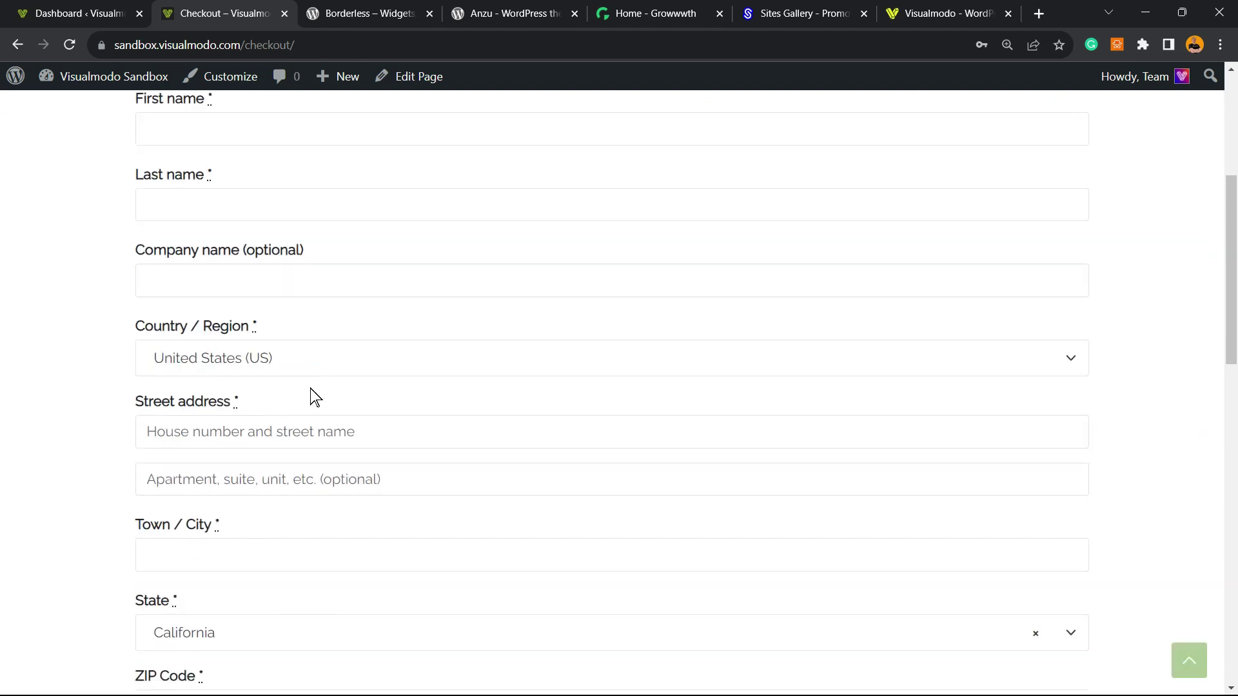
pyautogui.scroll(2, 314, 397)
pyautogui.scroll(10, 314, 397)
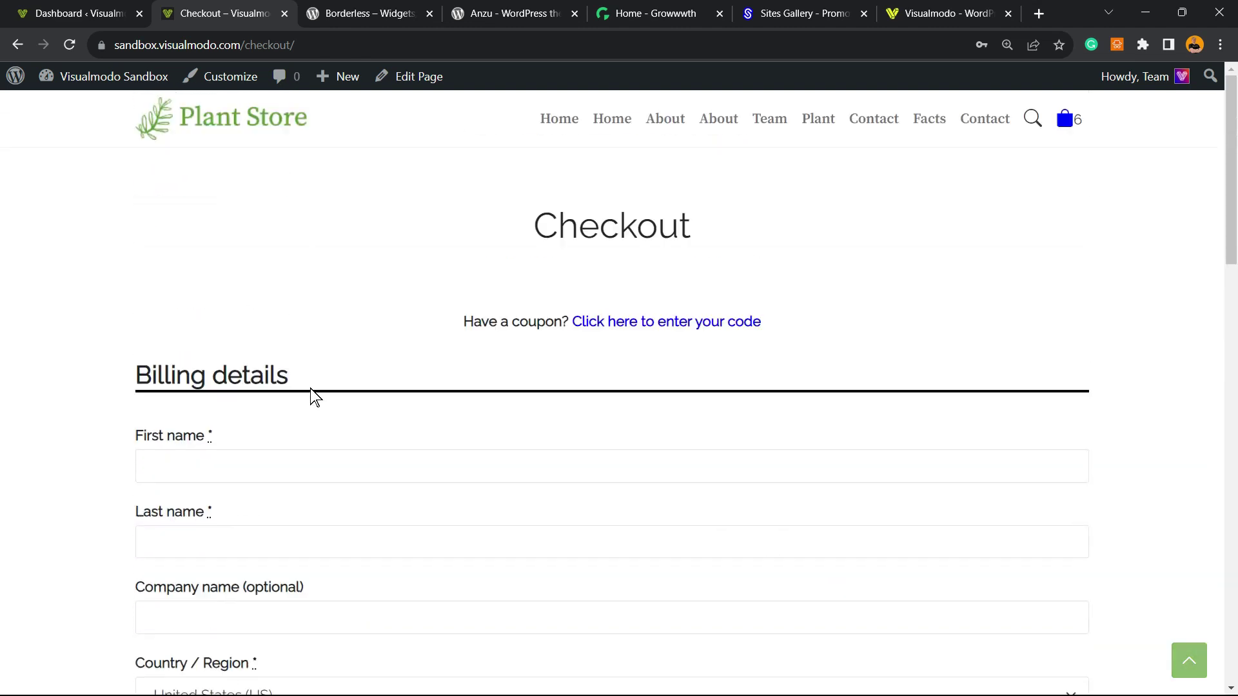
pyautogui.scroll(-12, 314, 396)
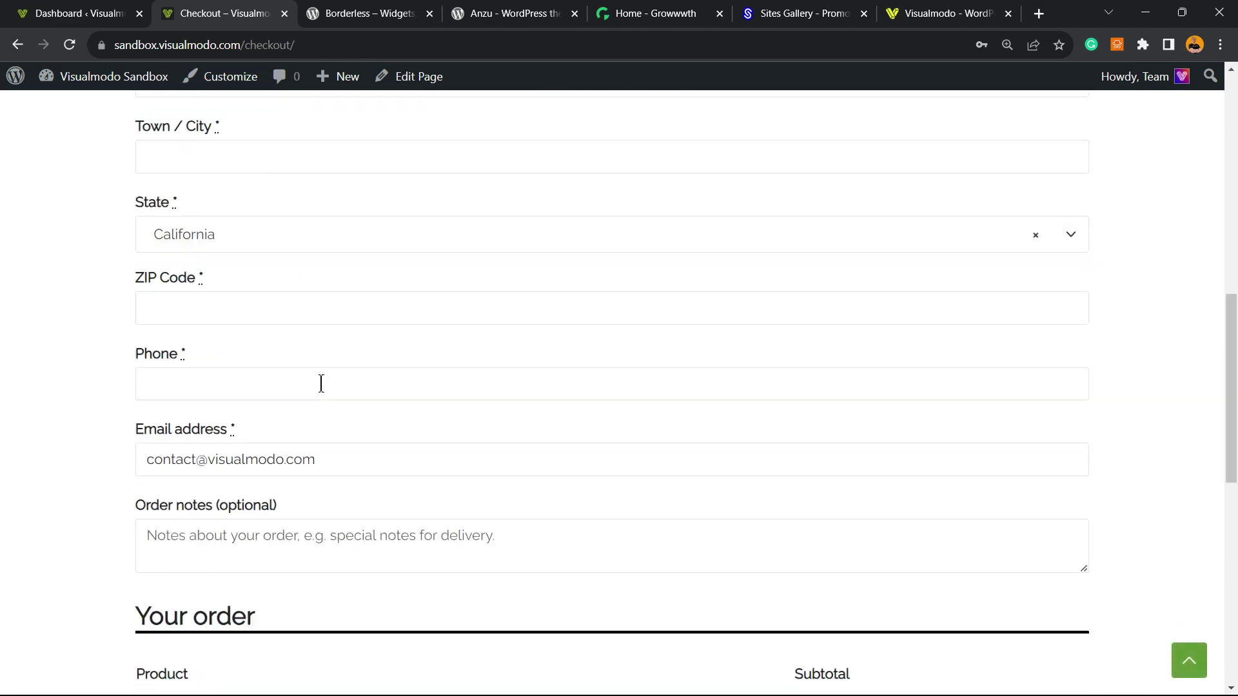
pyautogui.scroll(12, 327, 381)
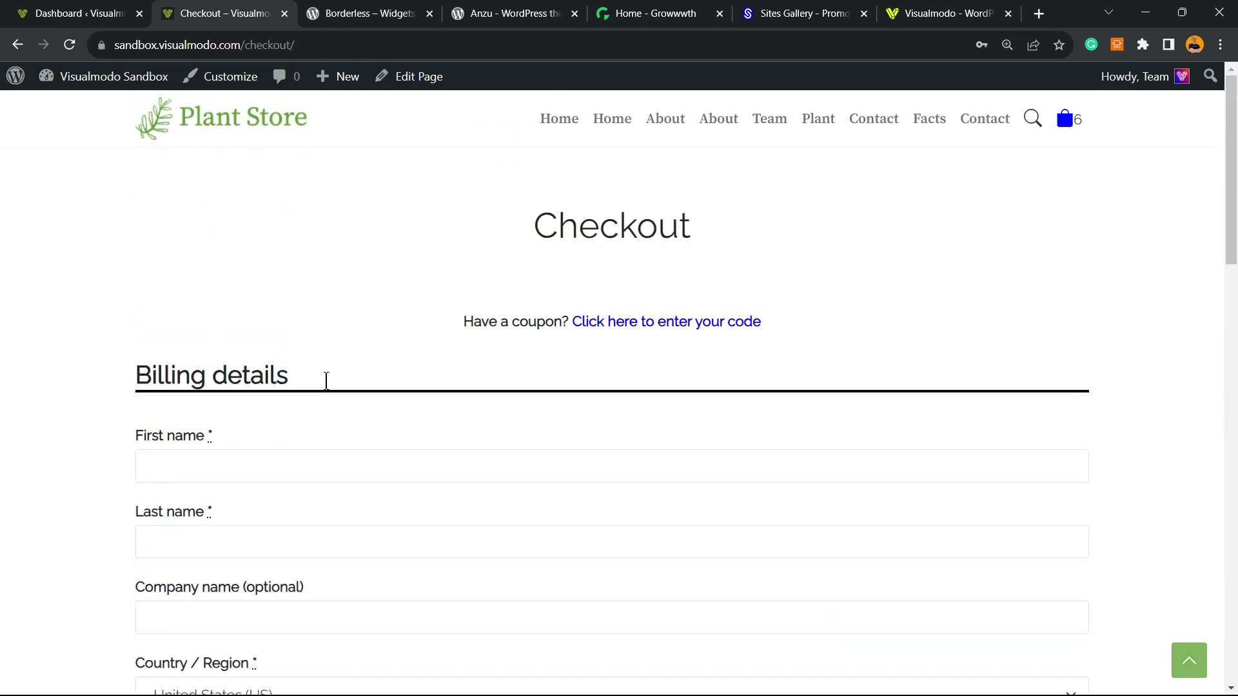
pyautogui.scroll(-3, 326, 381)
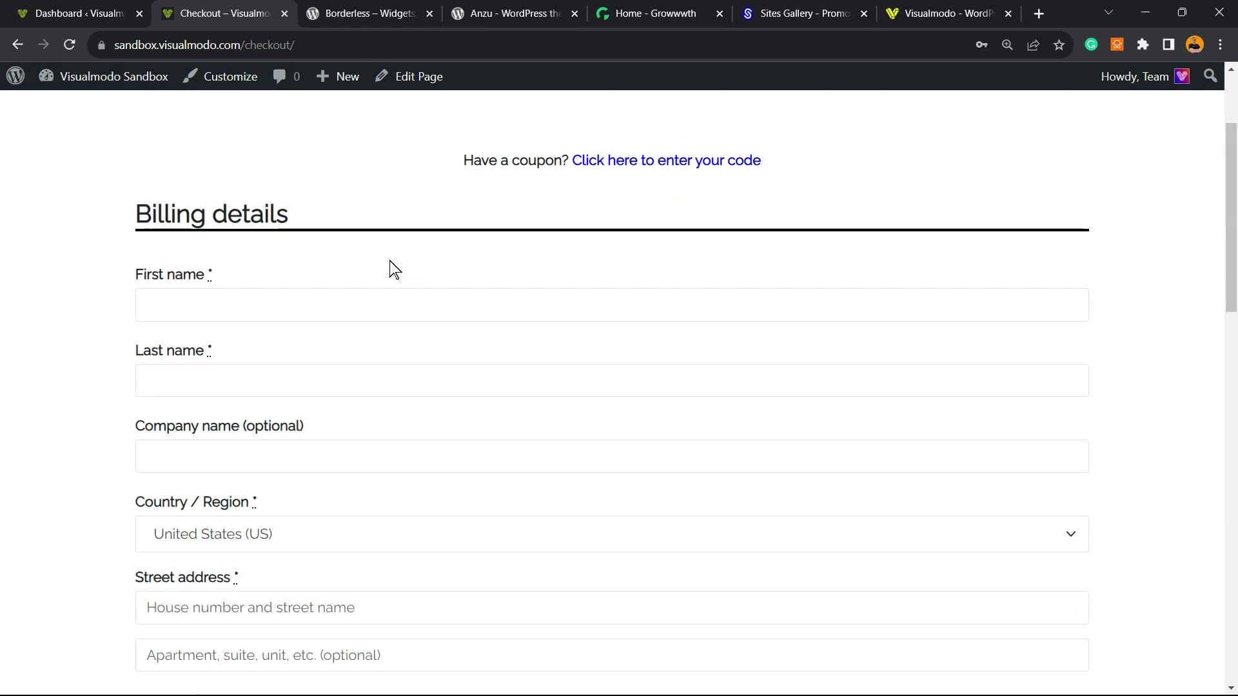
pyautogui.scroll(-14, 452, 306)
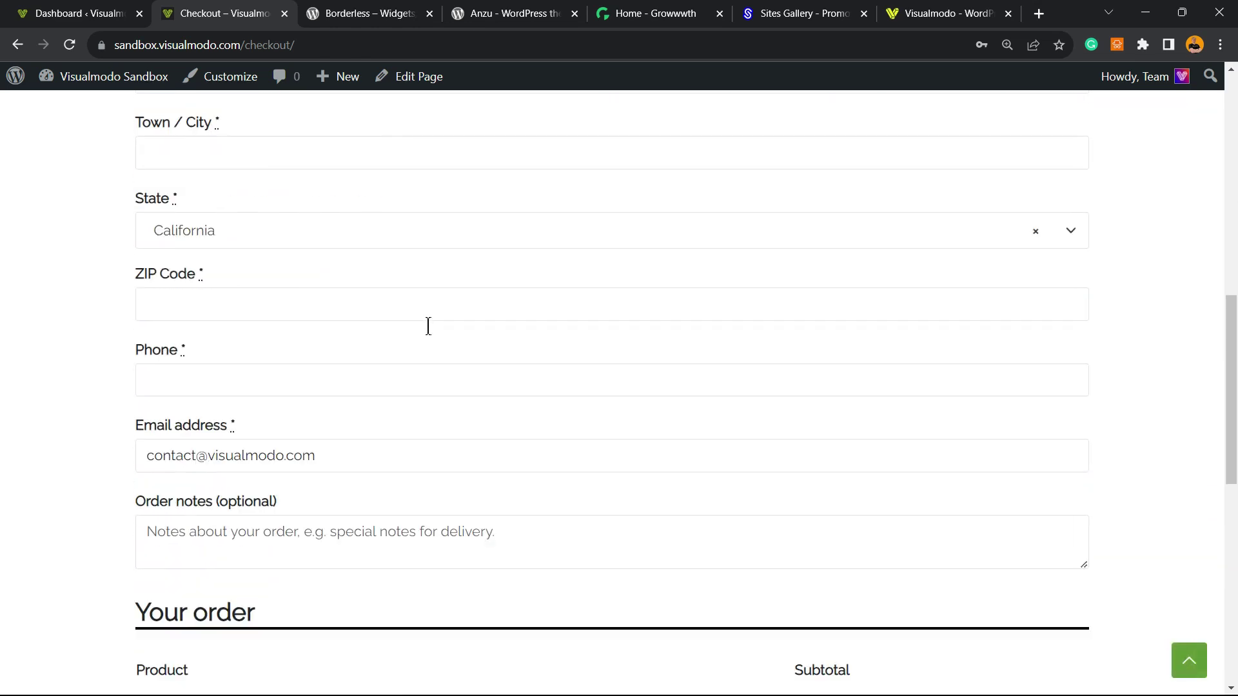
pyautogui.scroll(-5, 419, 347)
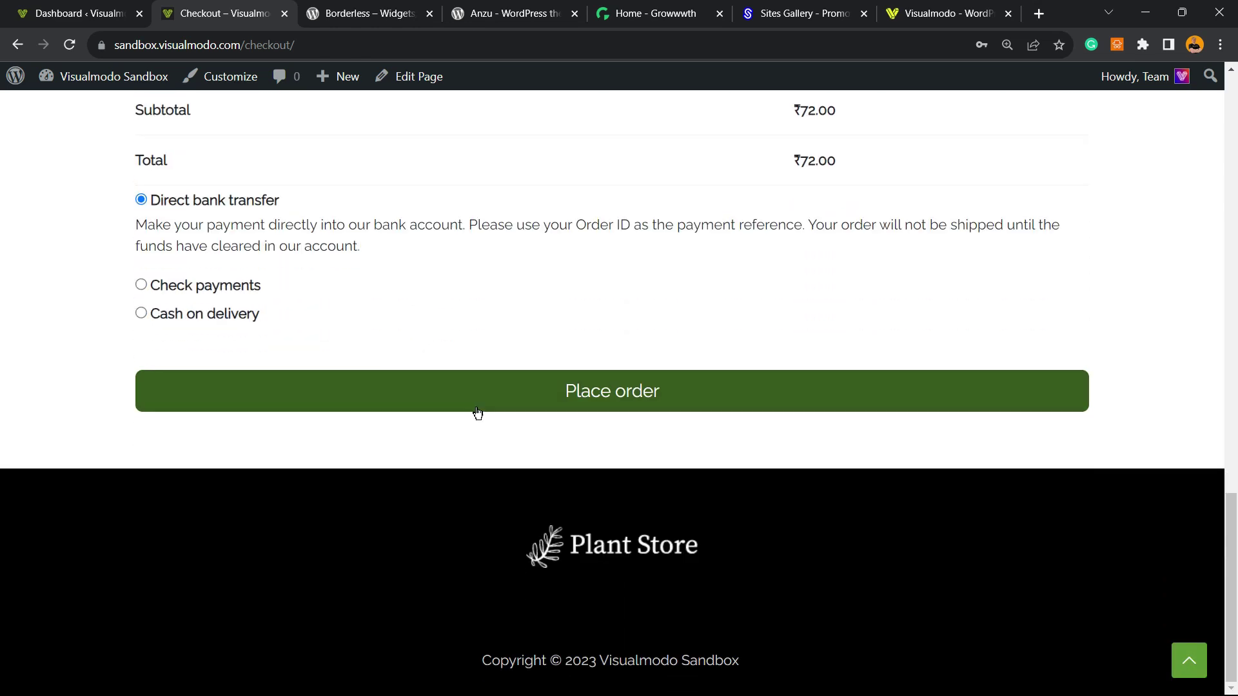
pyautogui.click(521, 386)
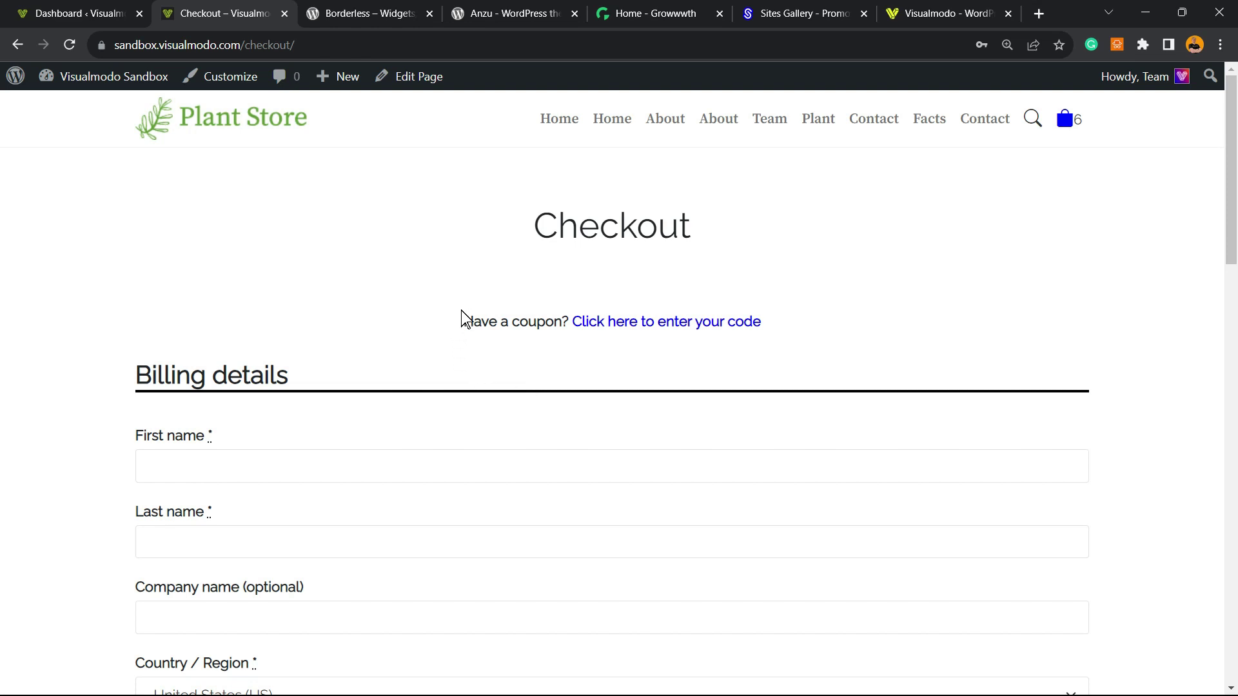
# Try the First name billing field, dismissing the browser's autofill suggestions each time.
pyautogui.click(304, 477)
pyautogui.click(362, 428)
pyautogui.click(362, 455)
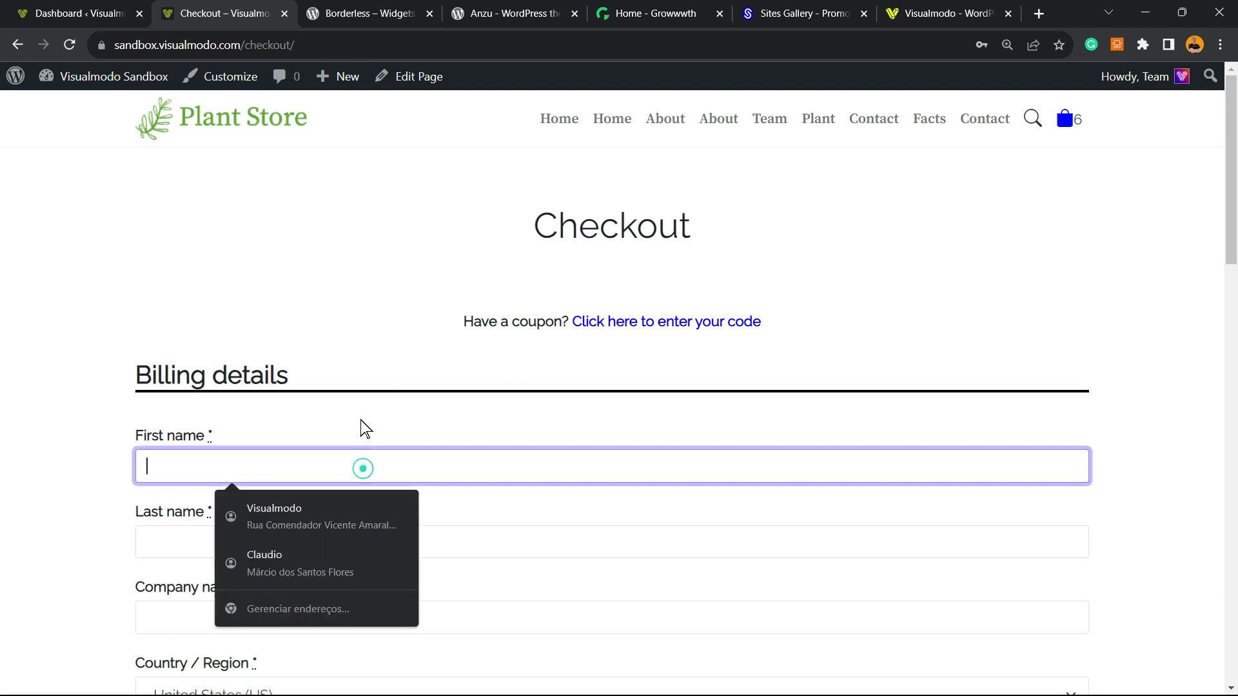
pyautogui.click(361, 420)
pyautogui.click(359, 452)
pyautogui.click(370, 425)
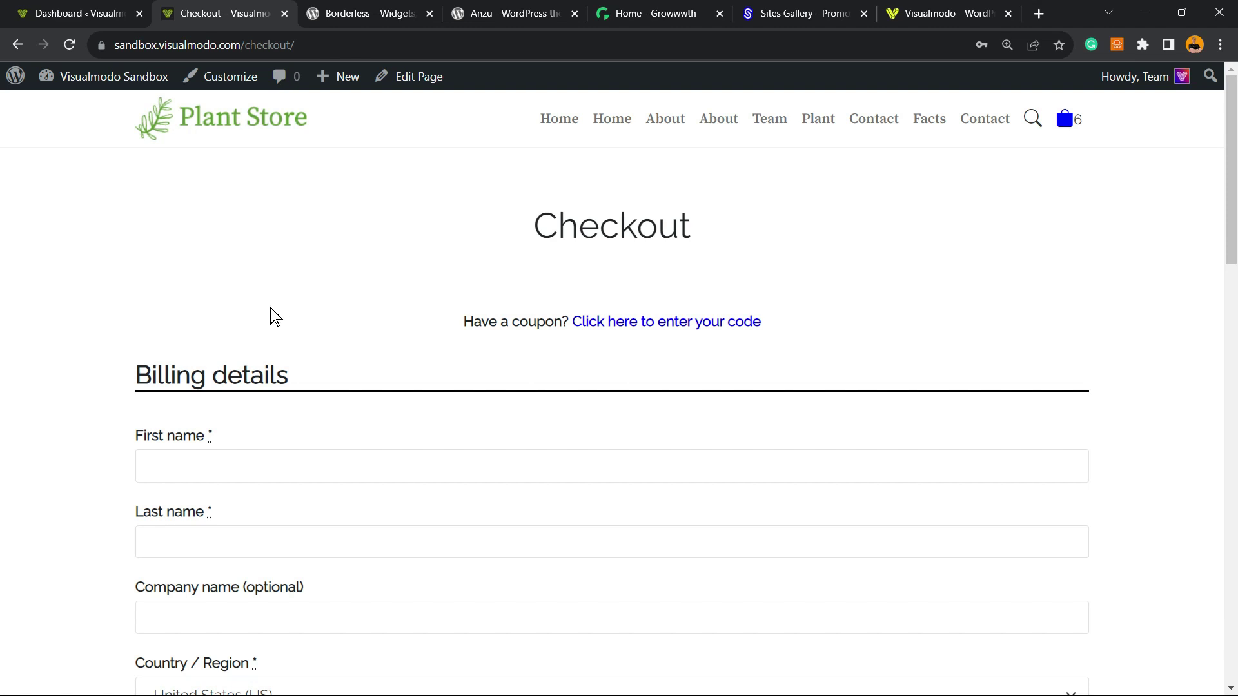
pyautogui.scroll(-7, 393, 249)
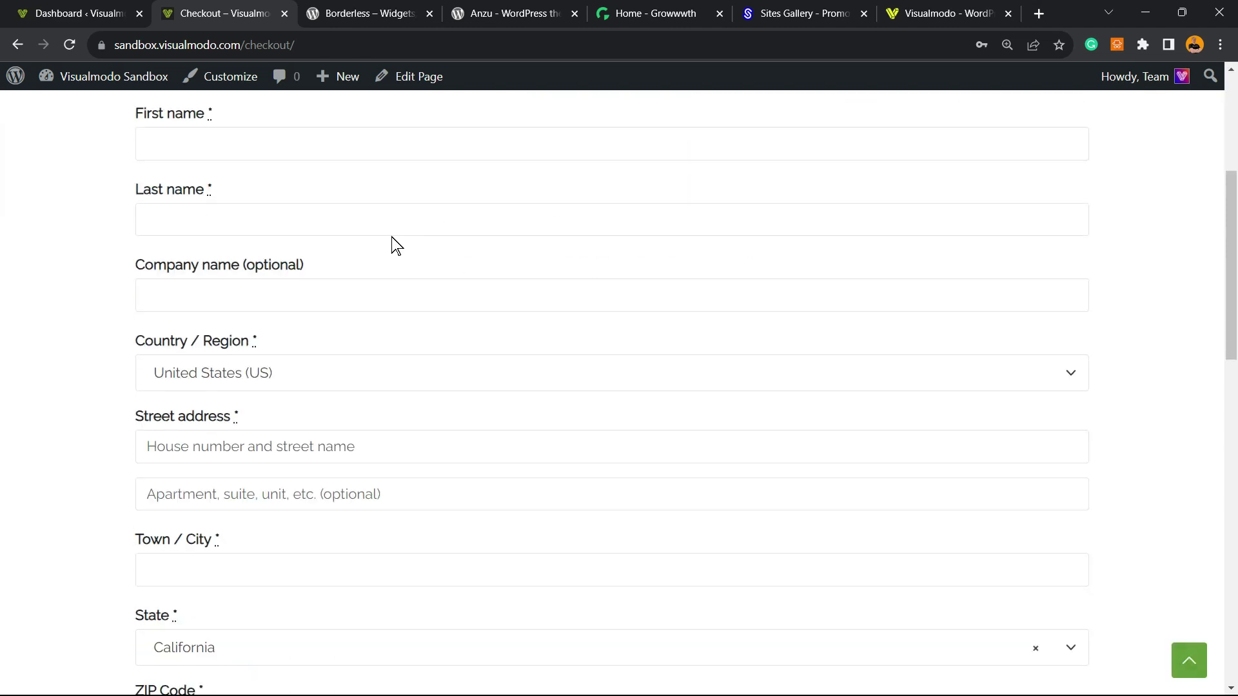
pyautogui.scroll(-11, 373, 221)
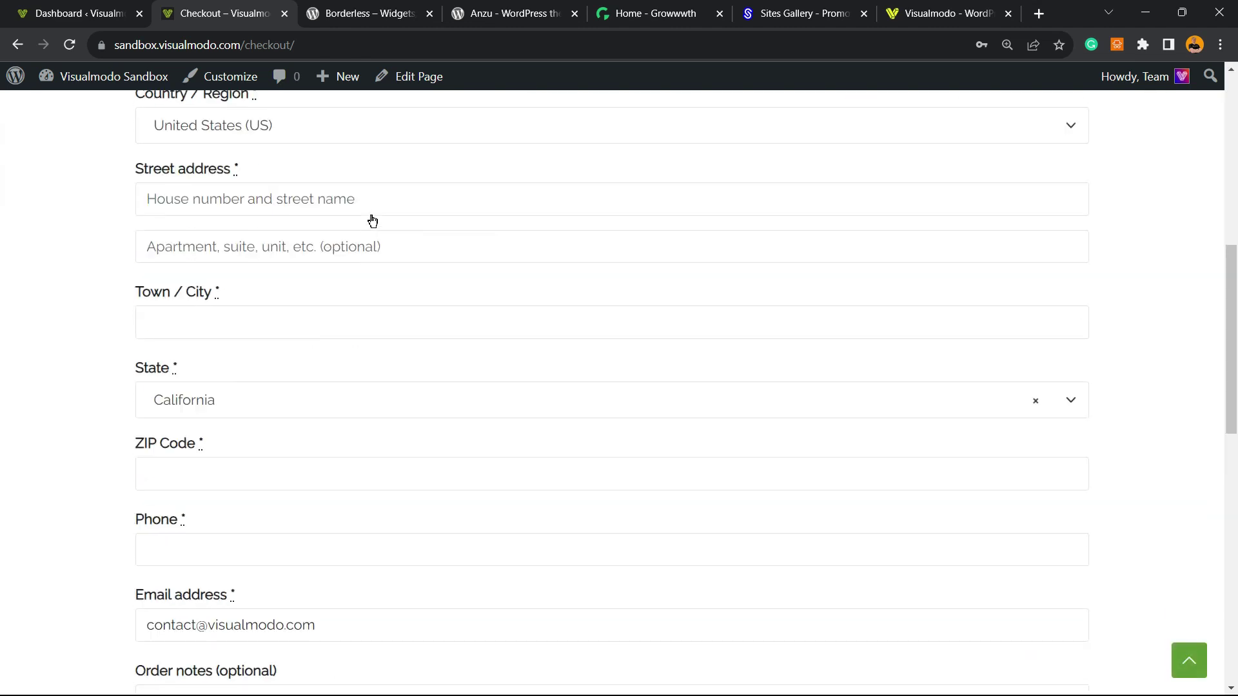
pyautogui.scroll(20, 366, 217)
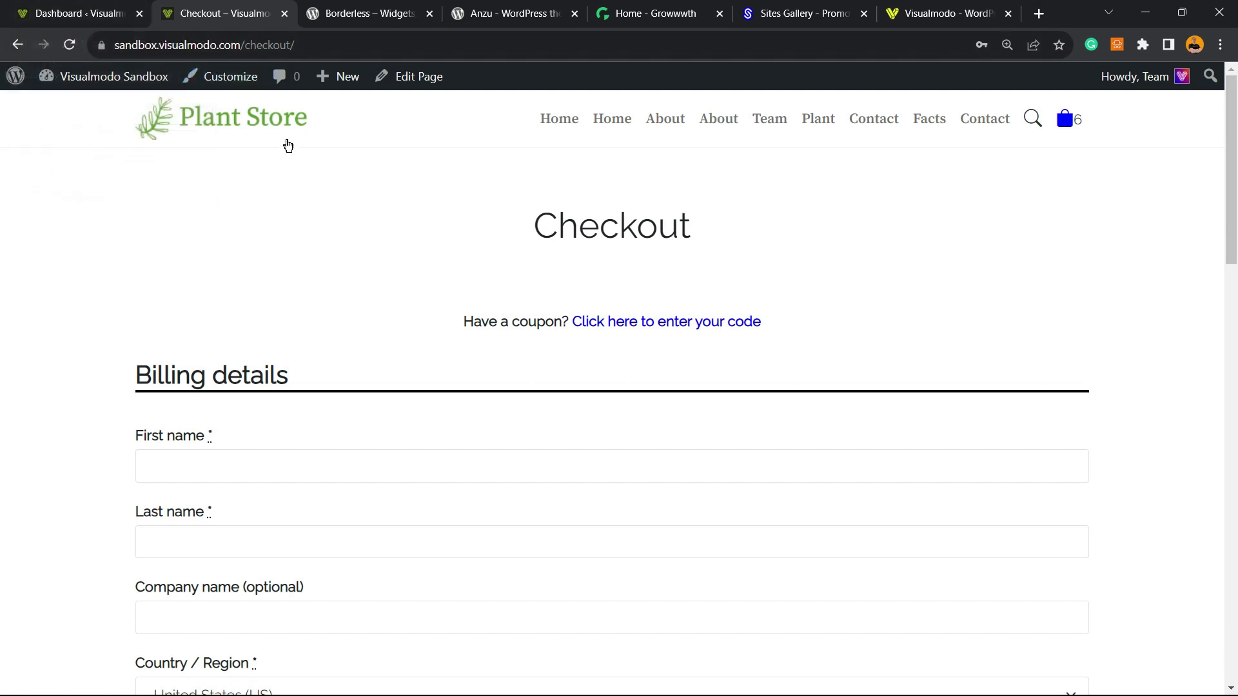
# Go to Plugins > Add New in the WordPress admin dashboard.
pyautogui.click(75, 13)
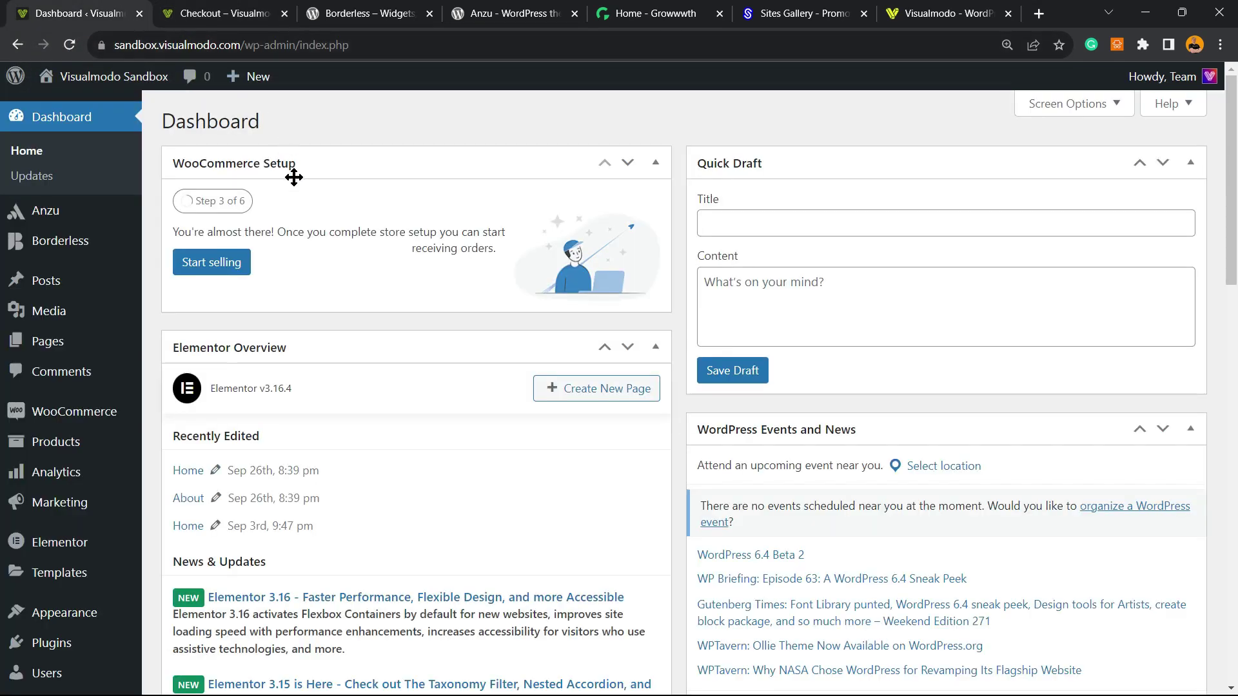
pyautogui.scroll(-3, 47, 316)
pyautogui.moveTo(47, 321)
pyautogui.scroll(-3, 47, 320)
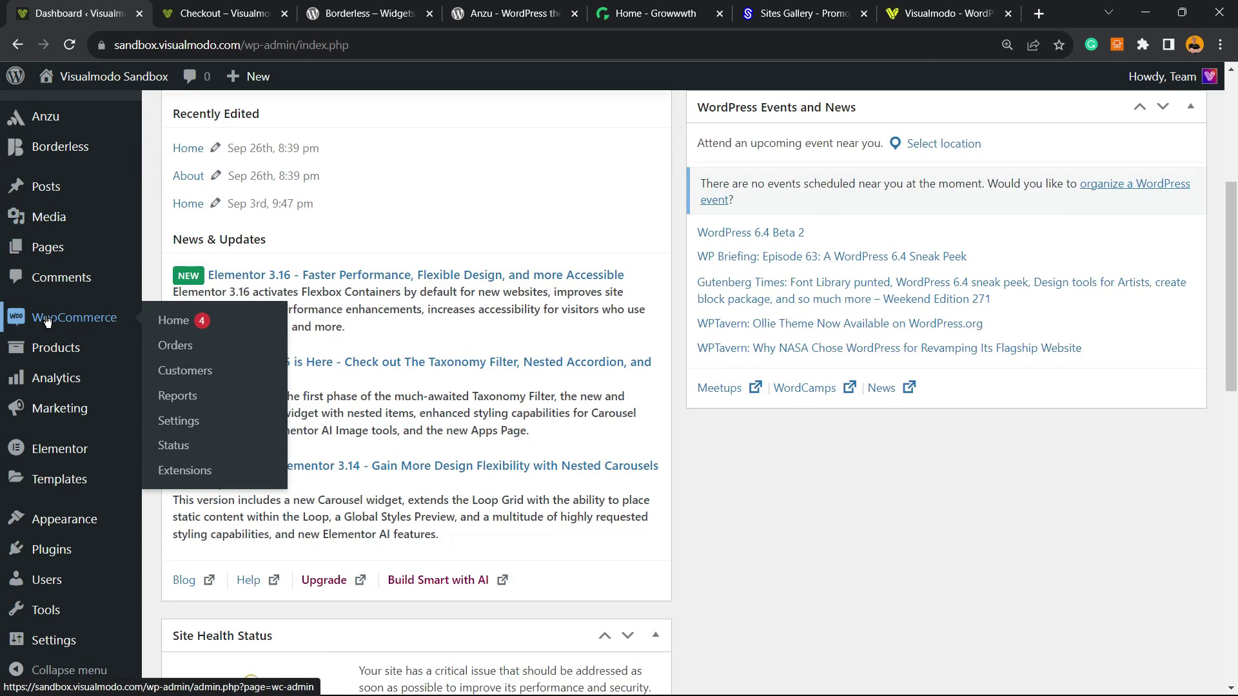
pyautogui.moveTo(67, 550)
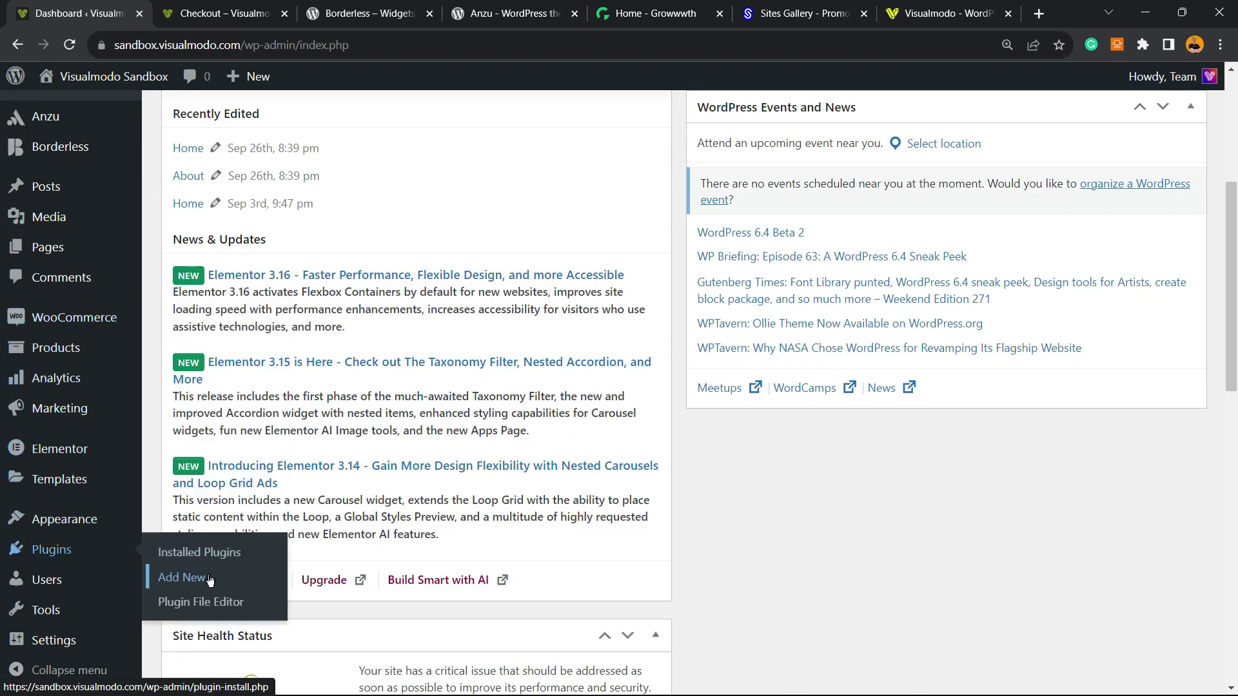
pyautogui.click(183, 577)
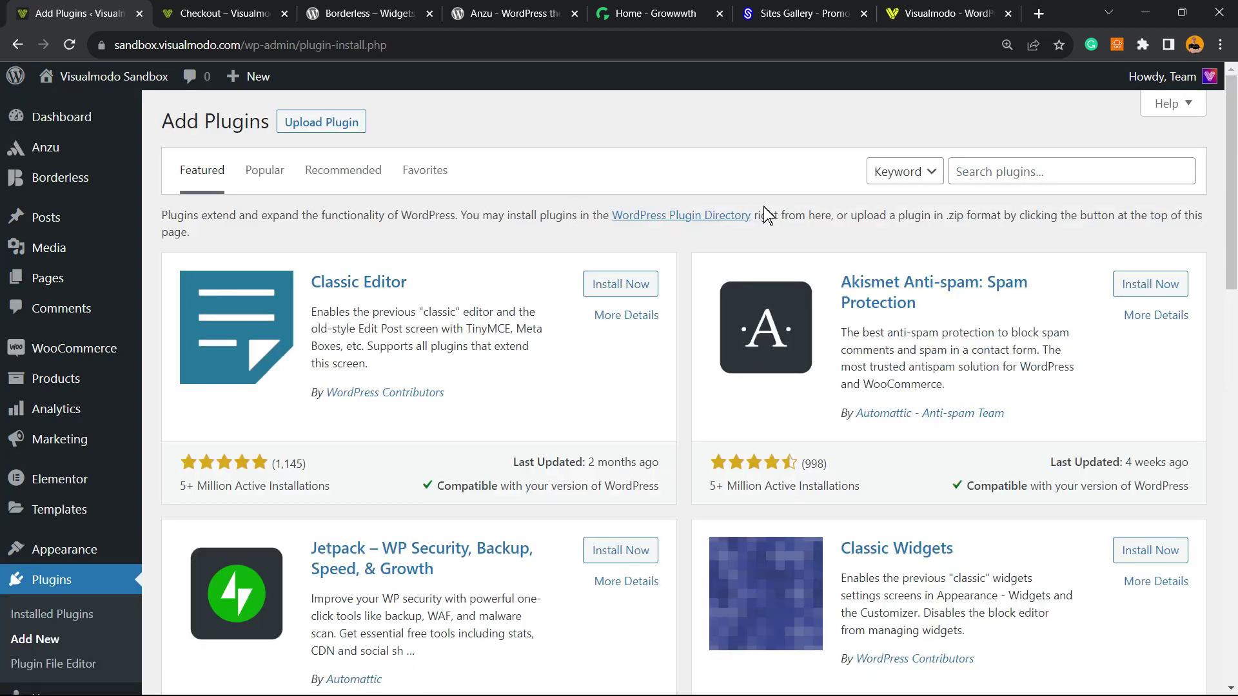
# Search the plugin directory for FunnelKit Funnel Builder and install it.
pyautogui.click(1011, 177)
pyautogui.write('How to Customize WooCommerce Checkout Page For Free? Easy Way Without Coding Tutorial')
pyautogui.hotkey('ctrl', 'a')
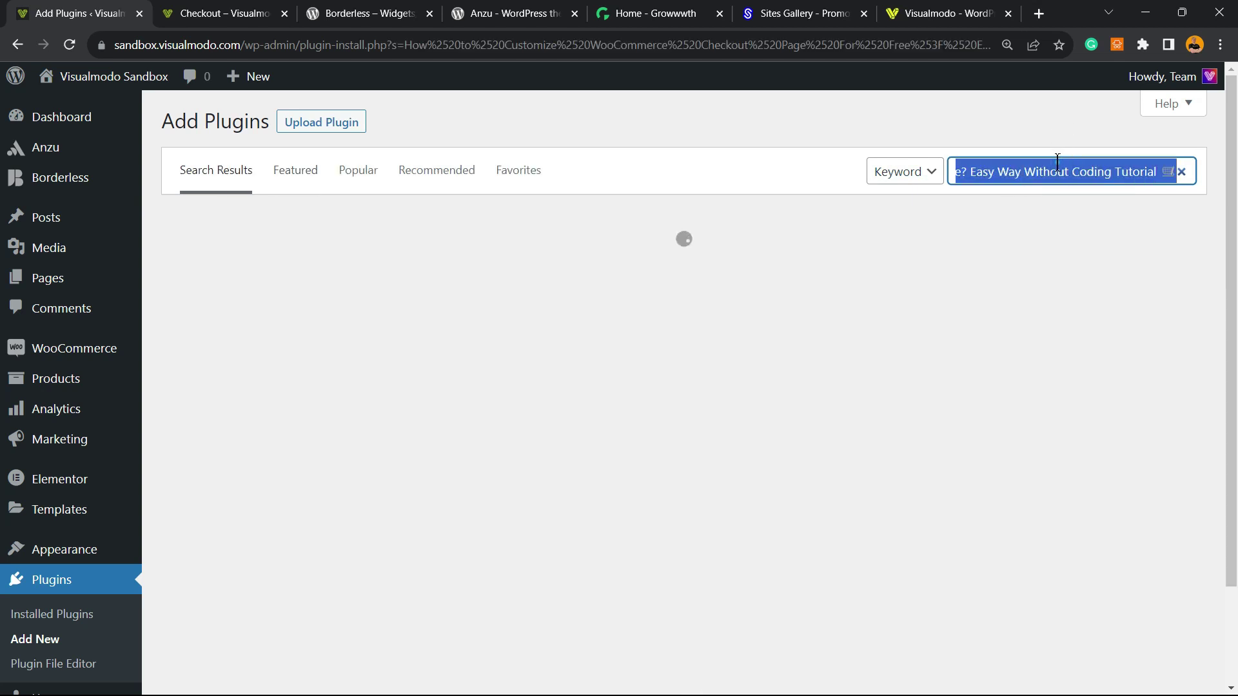
pyautogui.press('BackSpace')
pyautogui.hotkey('ctrl', 'v')
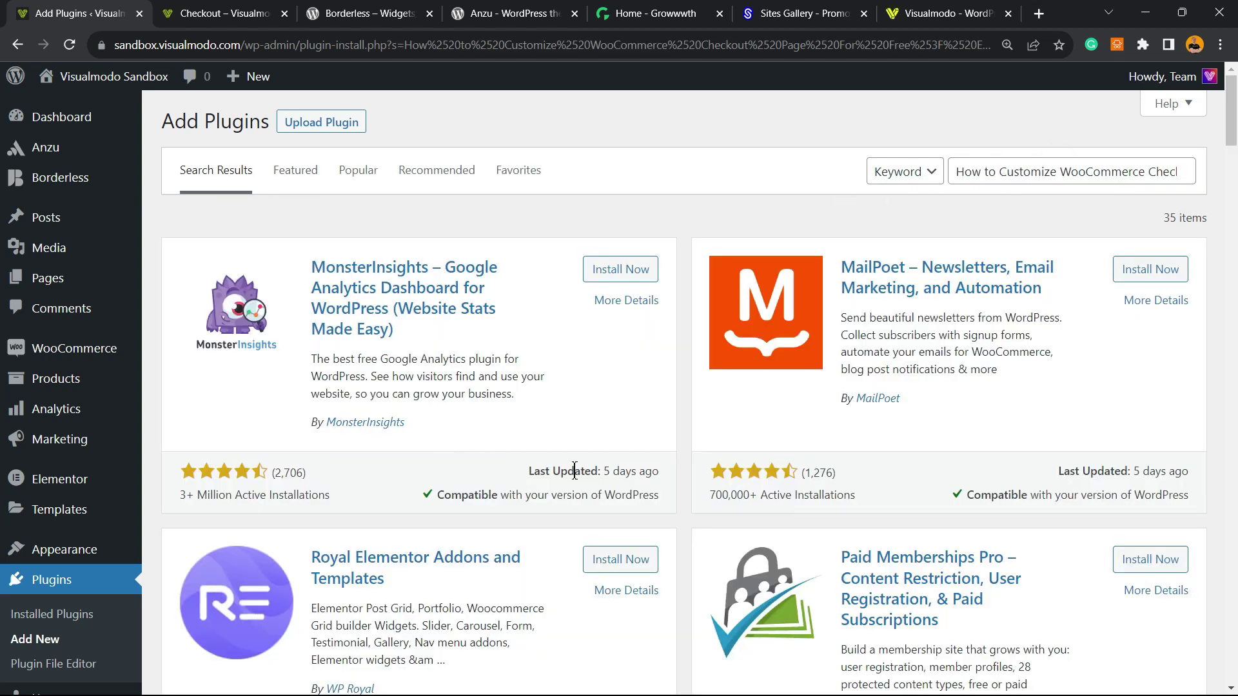
pyautogui.click(1024, 169)
pyautogui.hotkey('ctrl', 'a')
pyautogui.write('FunnelKit Funnel Builder')
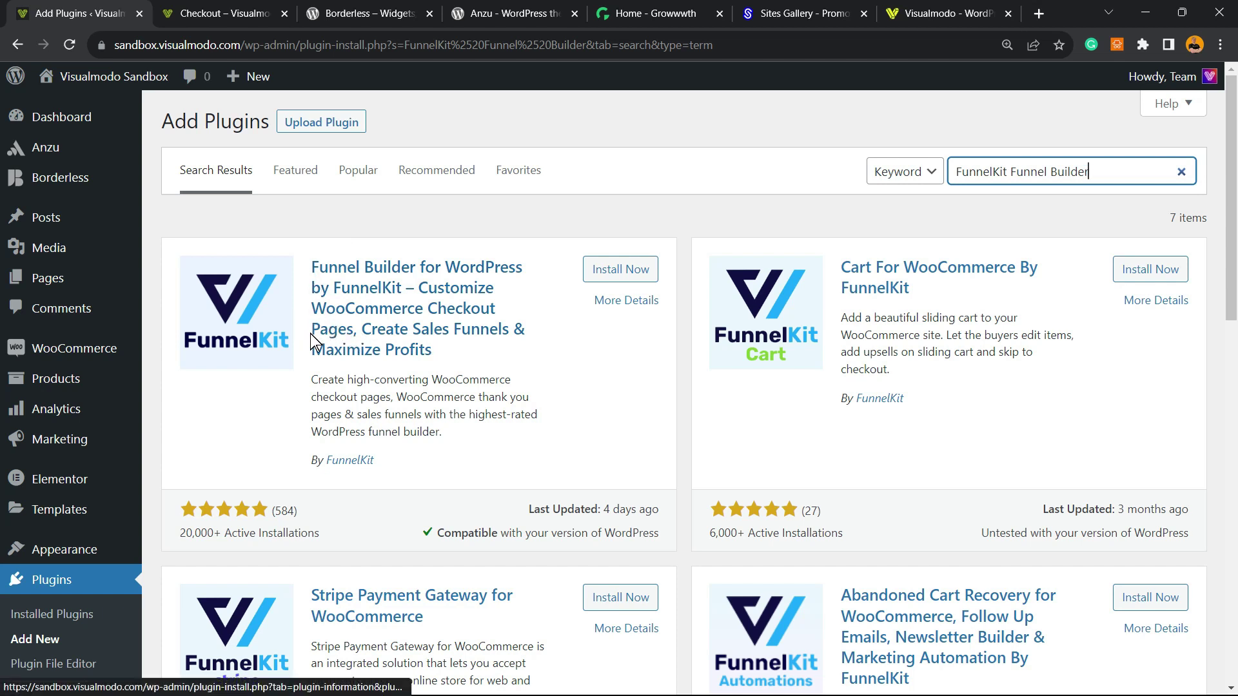
pyautogui.click(630, 270)
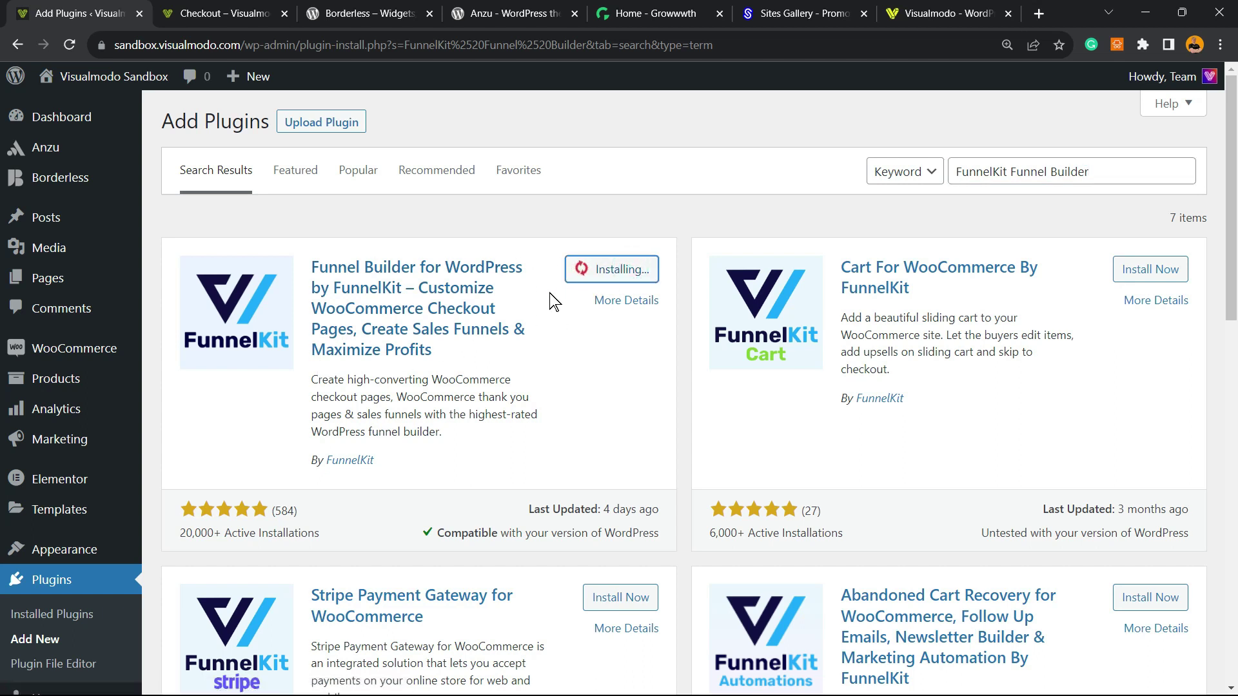
# Activate the newly installed Funnel Builder and skip its welcome tour notice.
pyautogui.click(622, 277)
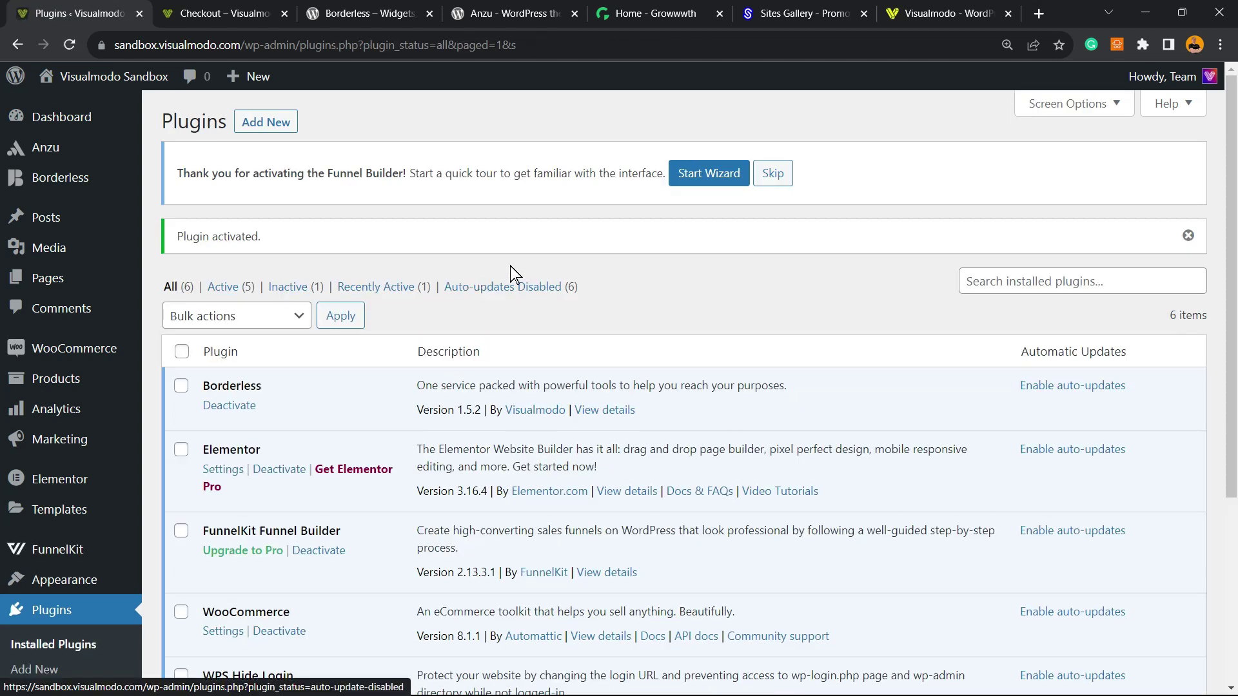
pyautogui.scroll(-2, 448, 313)
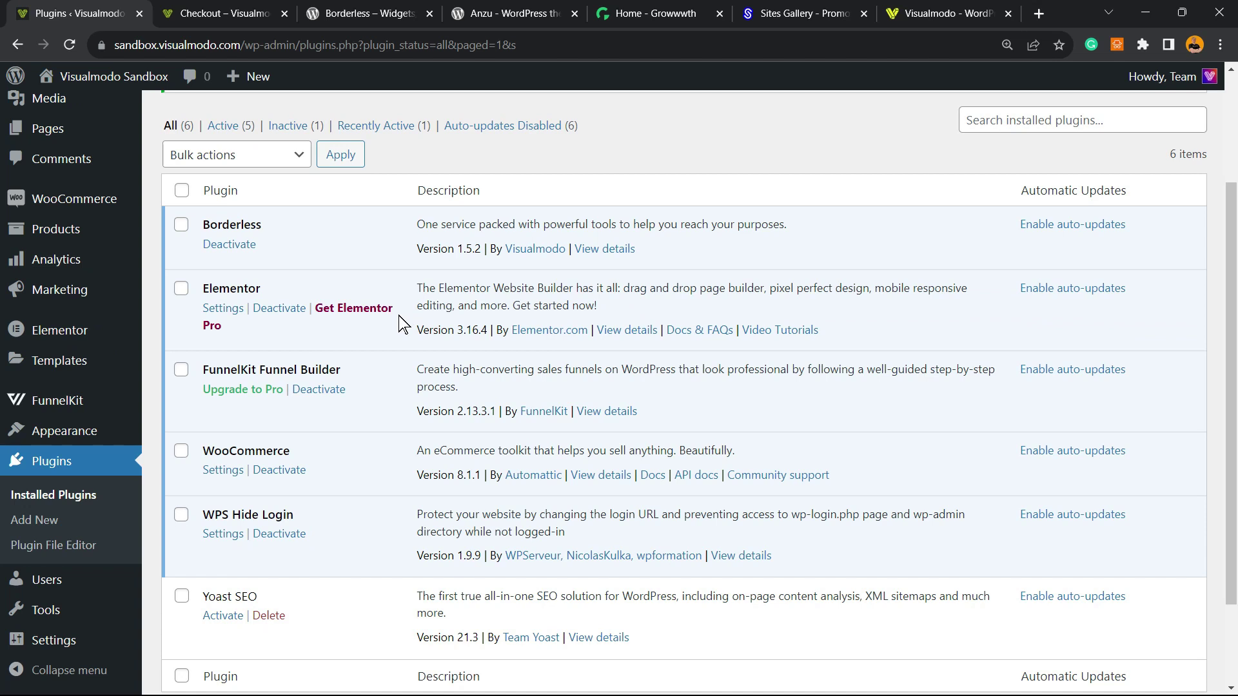
pyautogui.scroll(3, 401, 323)
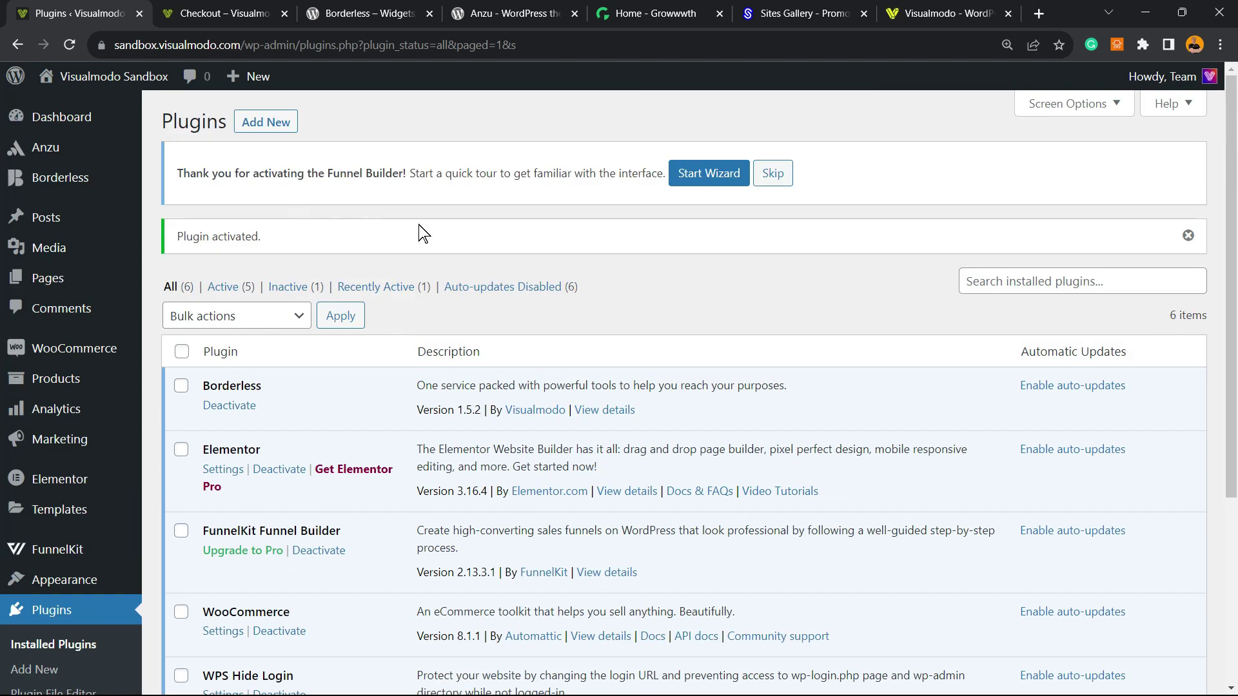
pyautogui.click(767, 176)
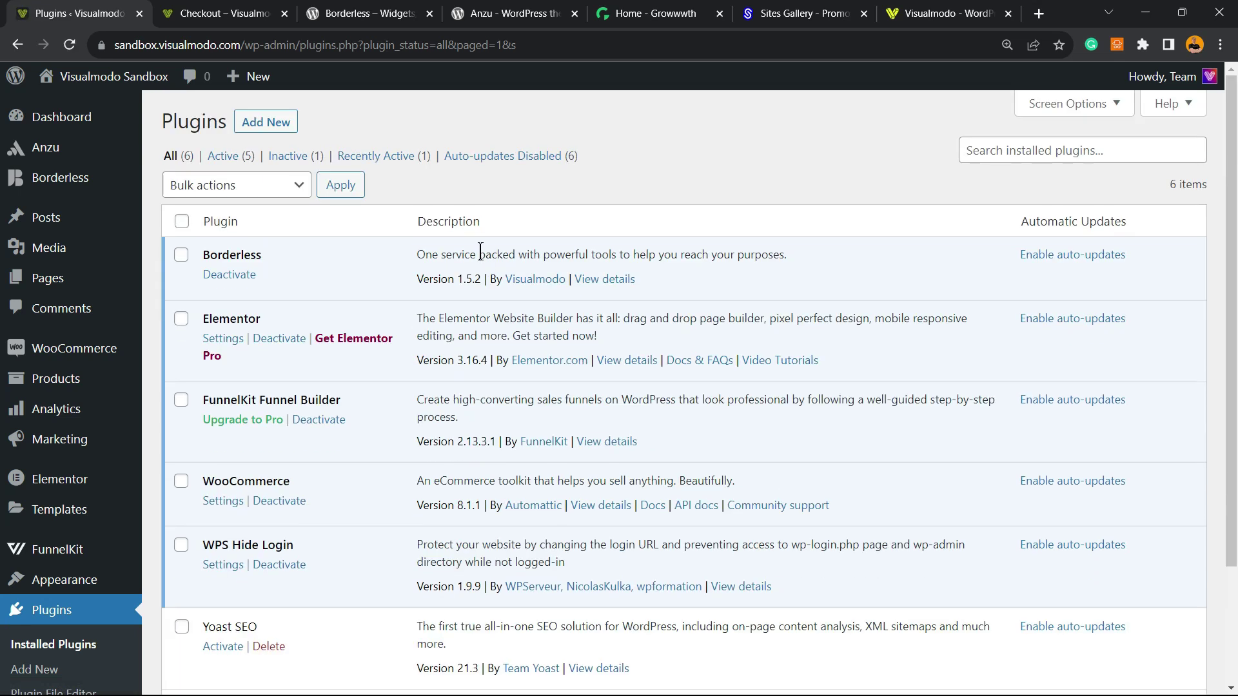
pyautogui.scroll(-2, 225, 362)
pyautogui.scroll(2, 178, 390)
pyautogui.moveTo(52, 559)
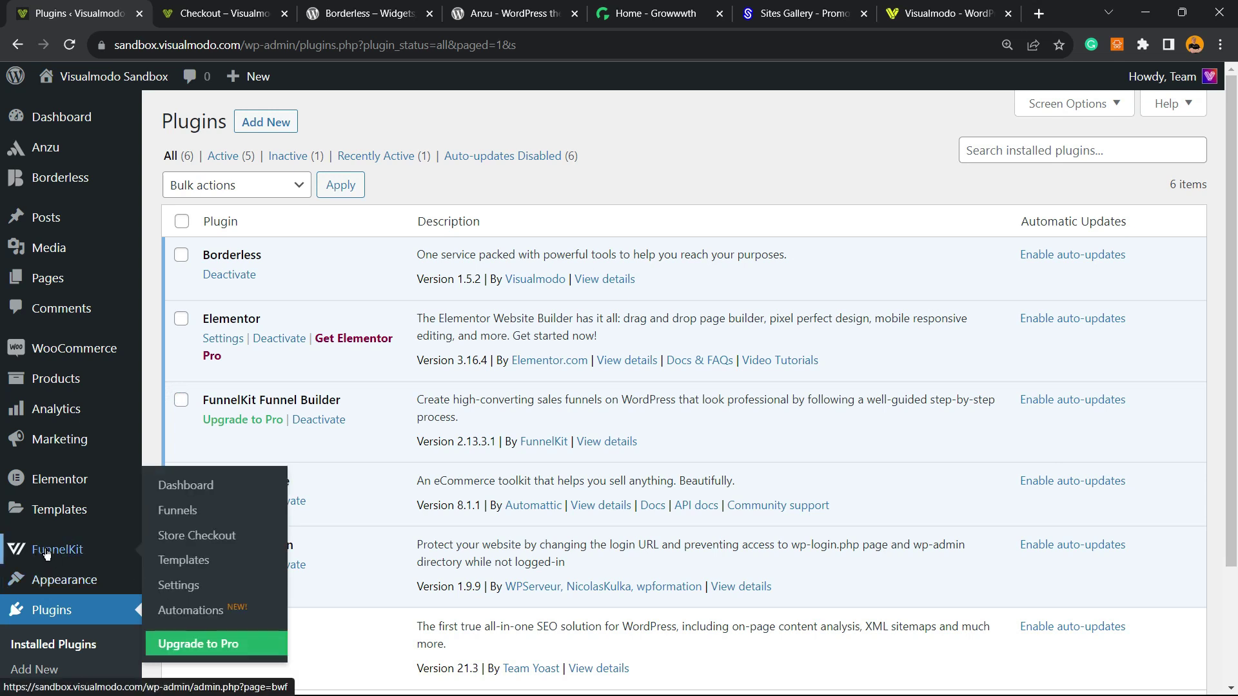
# Open FunnelKit's Create Store Checkout and scroll the template gallery to the Livewire design.
pyautogui.click(196, 545)
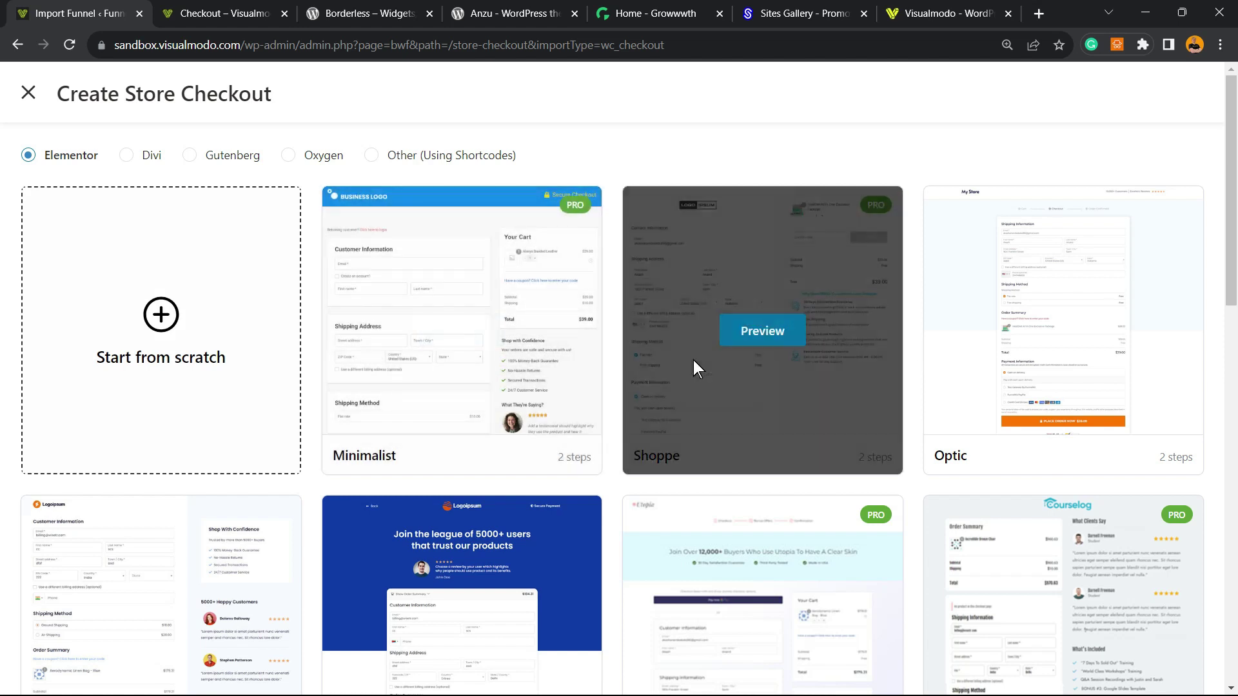
pyautogui.scroll(-3, 507, 373)
pyautogui.scroll(-3, 116, 310)
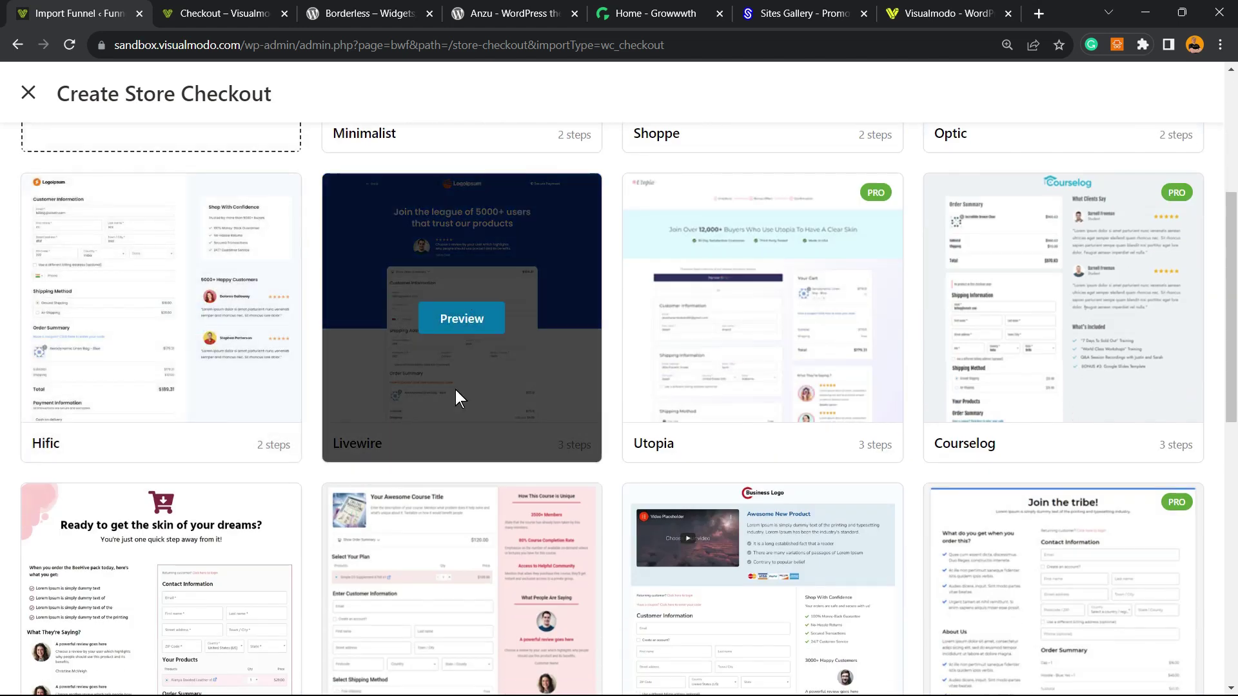
pyautogui.scroll(3, 280, 430)
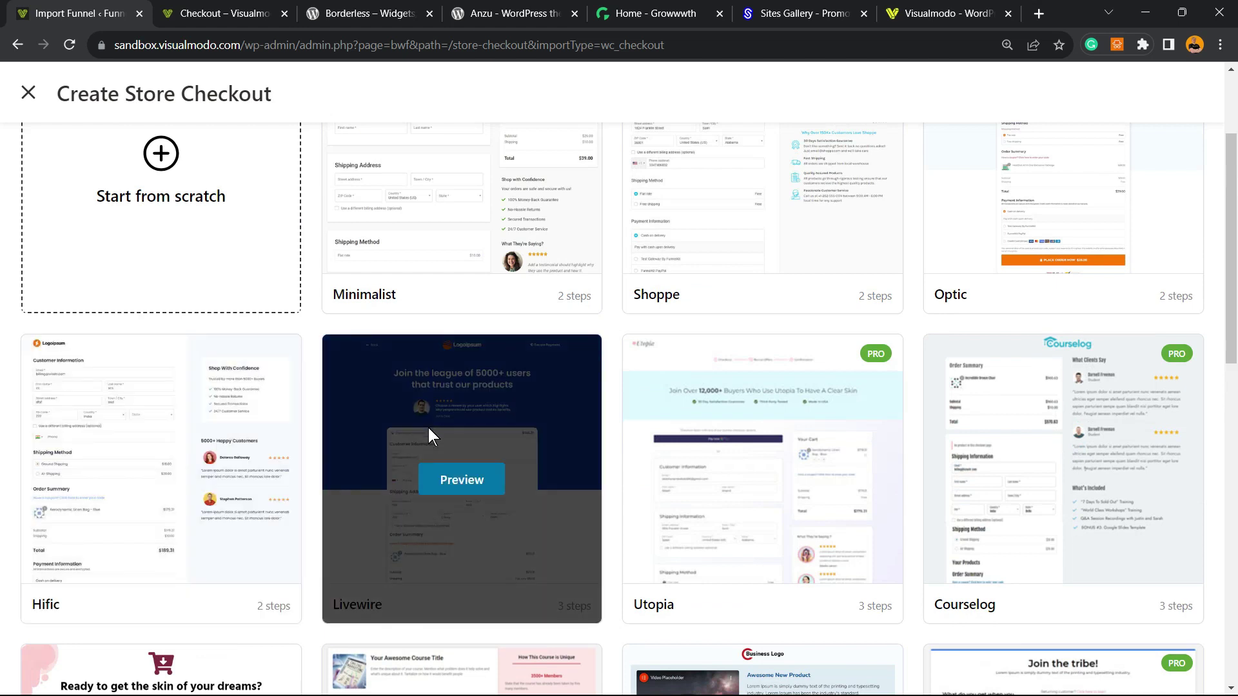
# Preview the Livewire template and scroll through its checkout page.
pyautogui.click(457, 477)
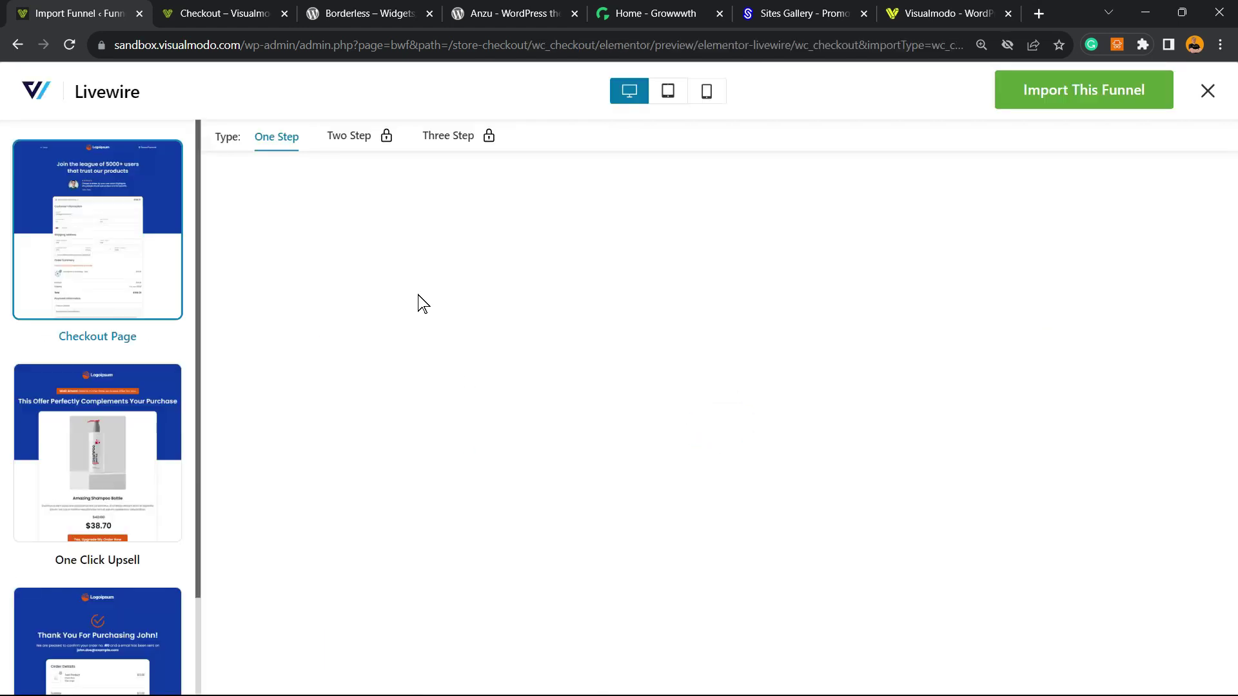
pyautogui.scroll(-10, 635, 252)
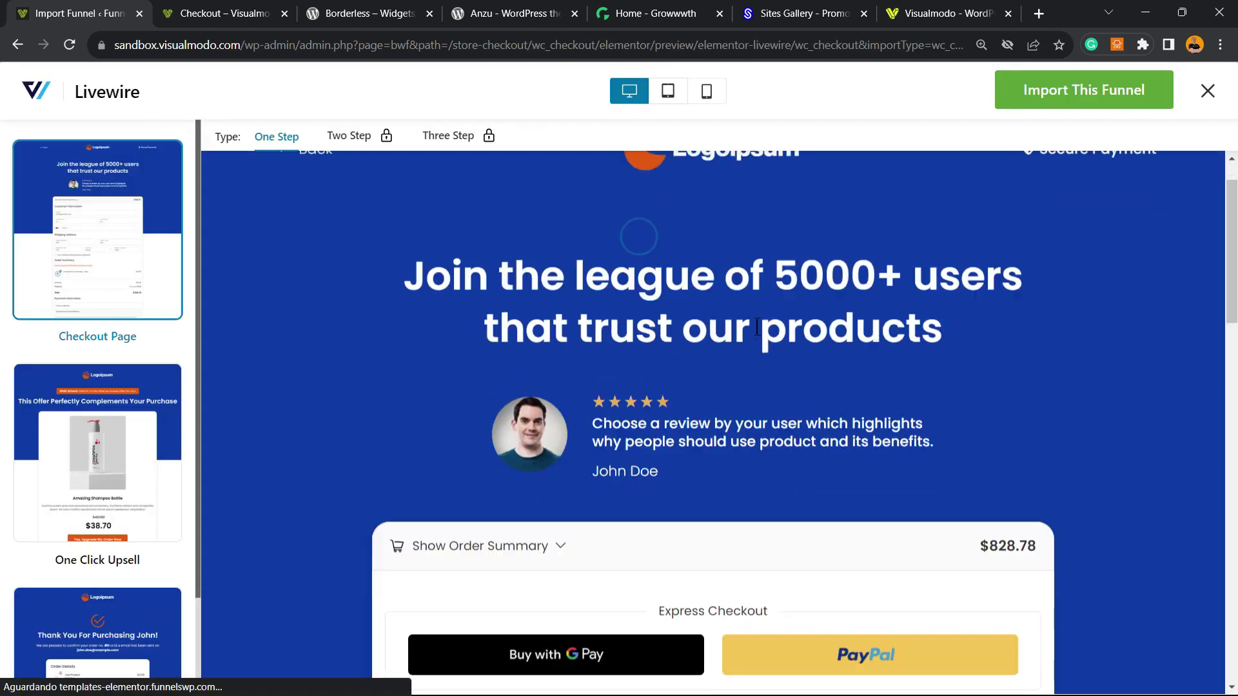
pyautogui.scroll(-3, 409, 369)
pyautogui.scroll(-2, 138, 461)
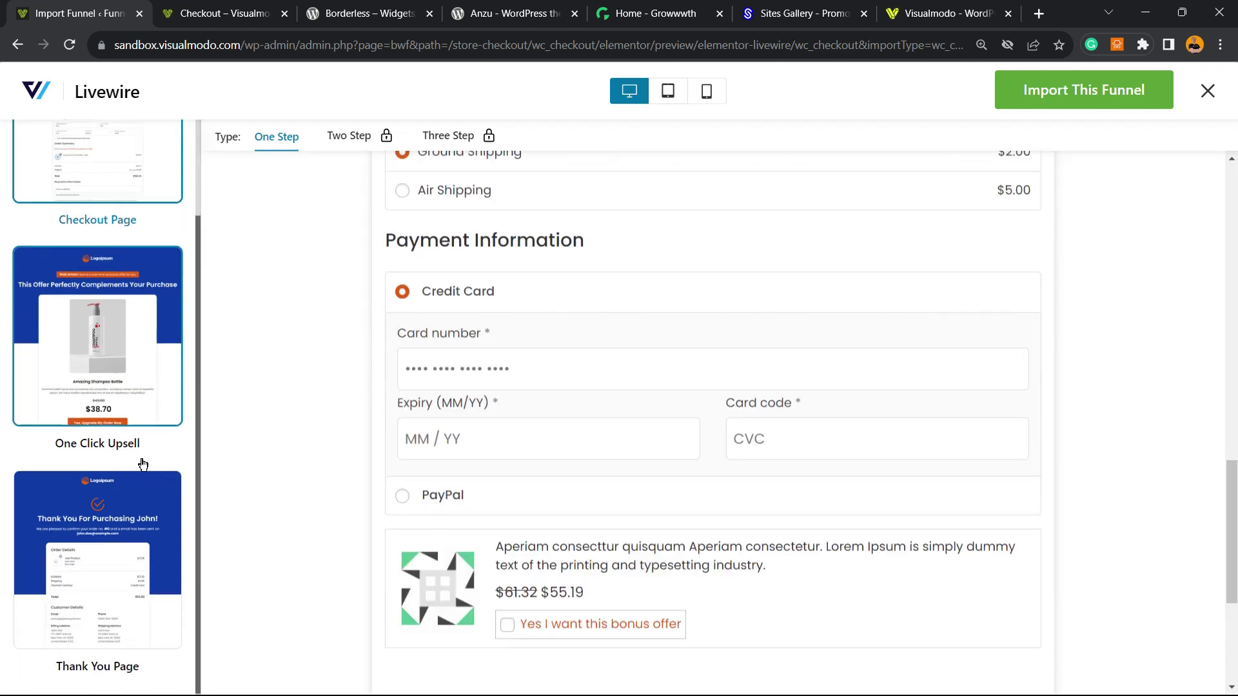
pyautogui.scroll(2, 144, 477)
pyautogui.scroll(13, 635, 510)
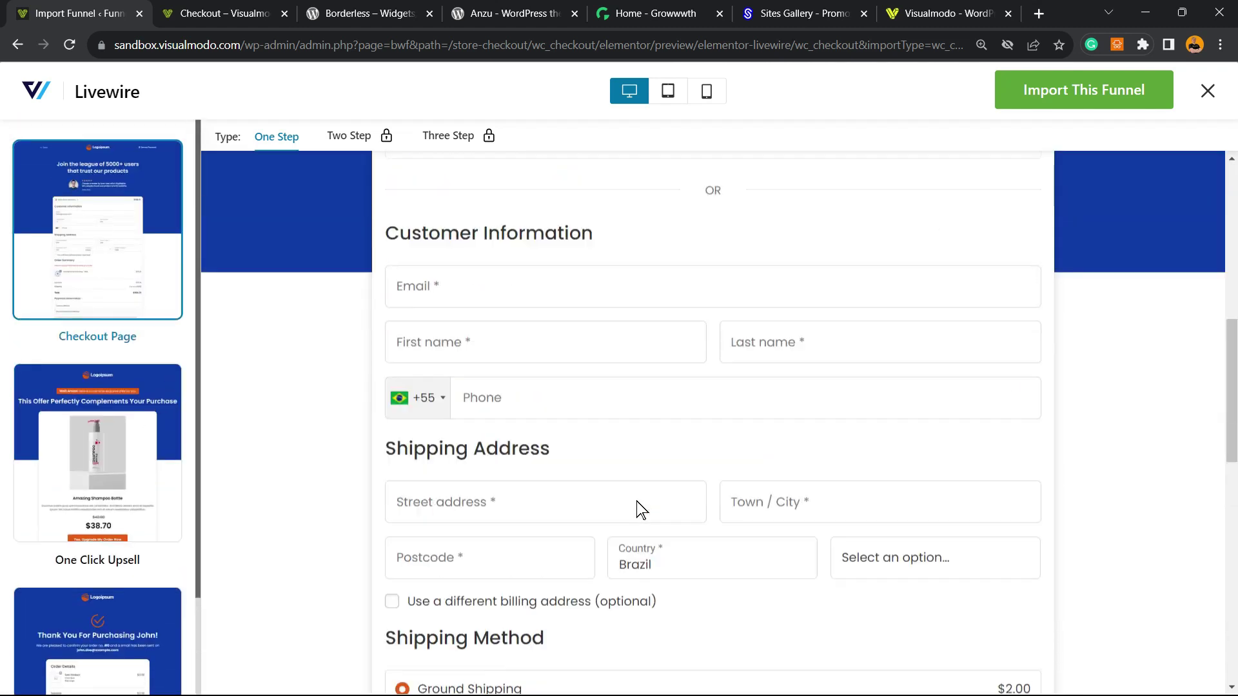
# Browse the One Click Upsell and Thank You steps, then return to the Checkout Page.
pyautogui.click(115, 461)
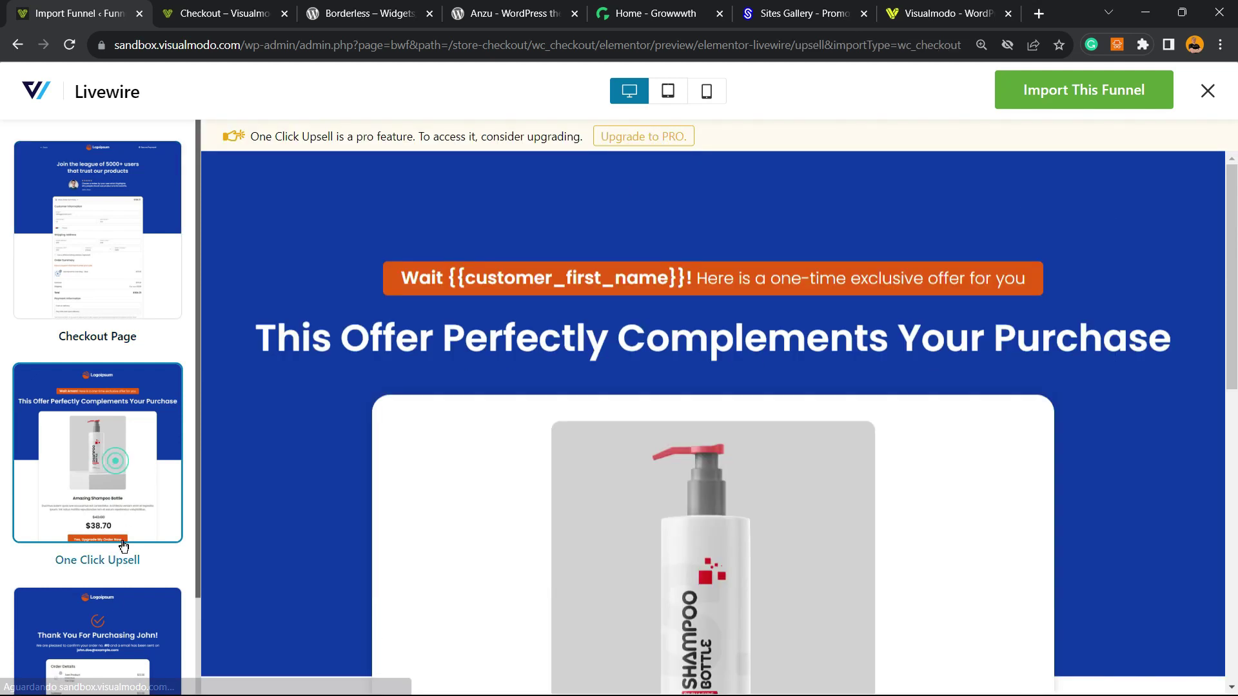
pyautogui.scroll(-10, 744, 445)
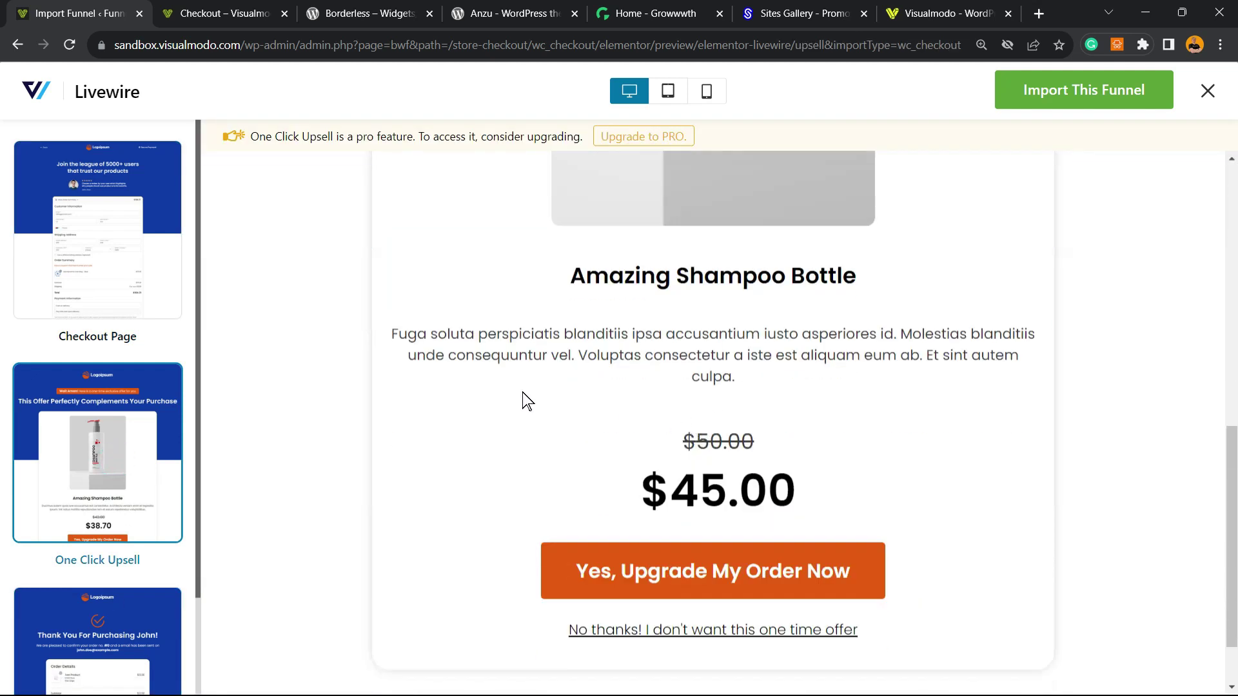
pyautogui.click(142, 601)
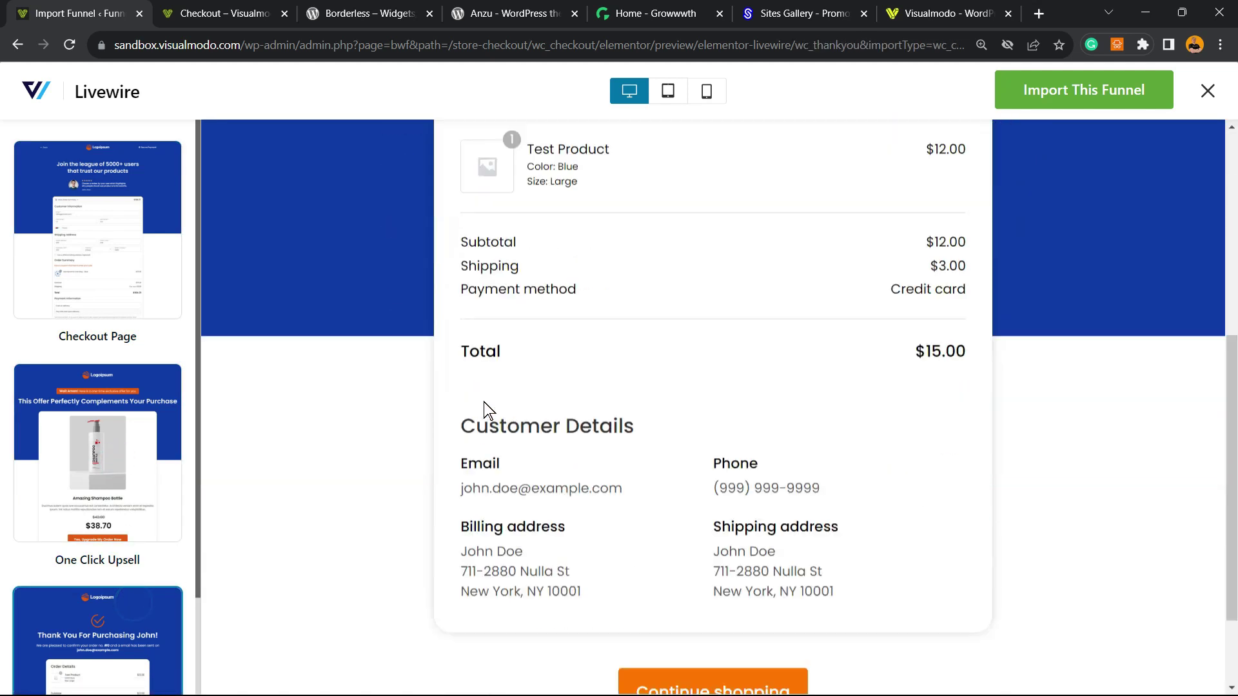
pyautogui.scroll(5, 486, 409)
pyautogui.scroll(-8, 441, 396)
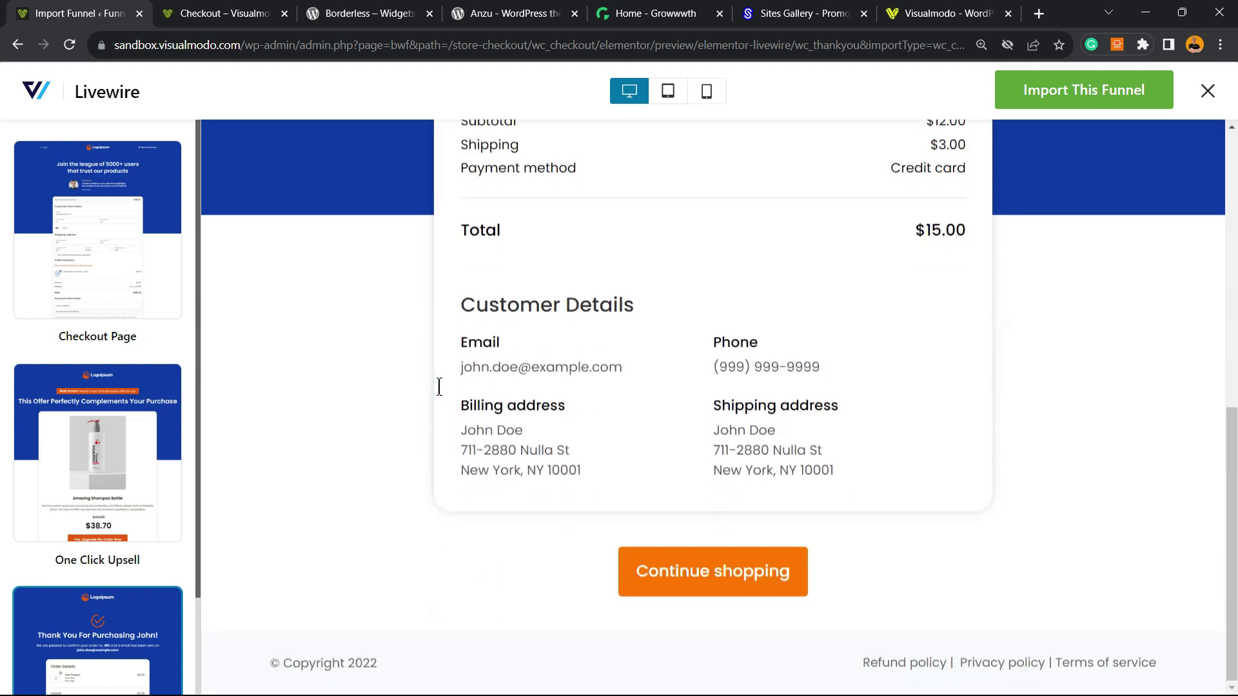
pyautogui.scroll(3, 441, 390)
pyautogui.click(85, 298)
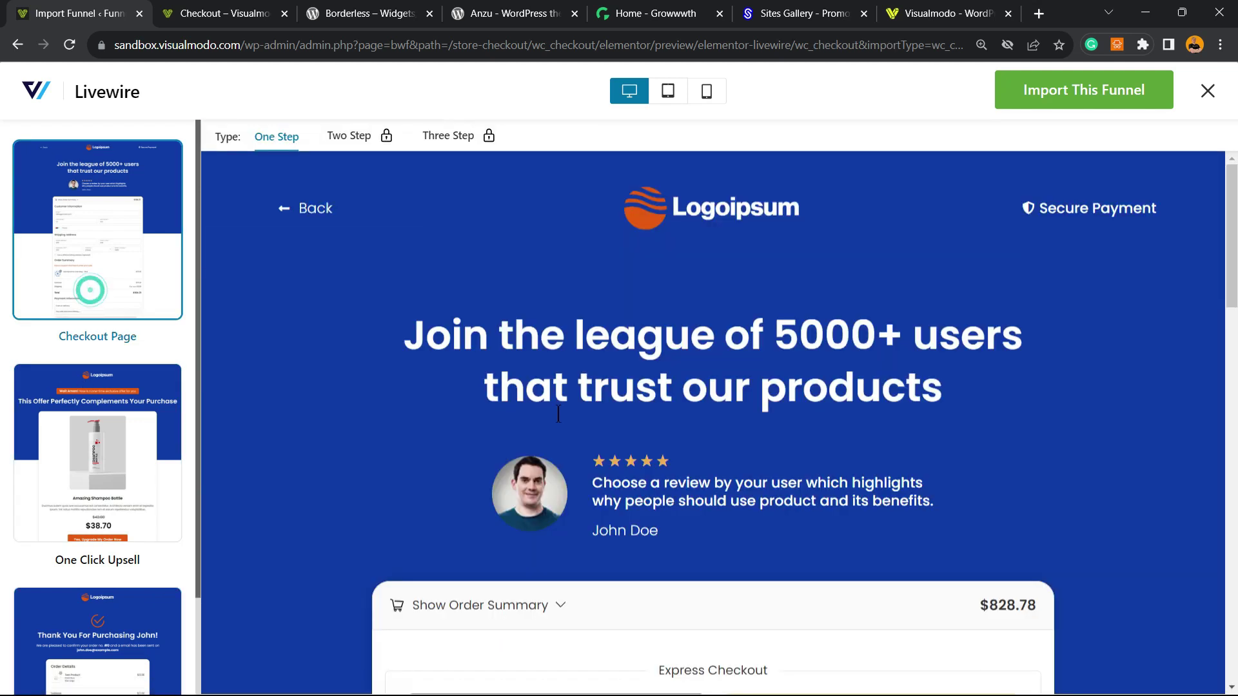
pyautogui.scroll(-15, 559, 414)
pyautogui.scroll(-5, 559, 414)
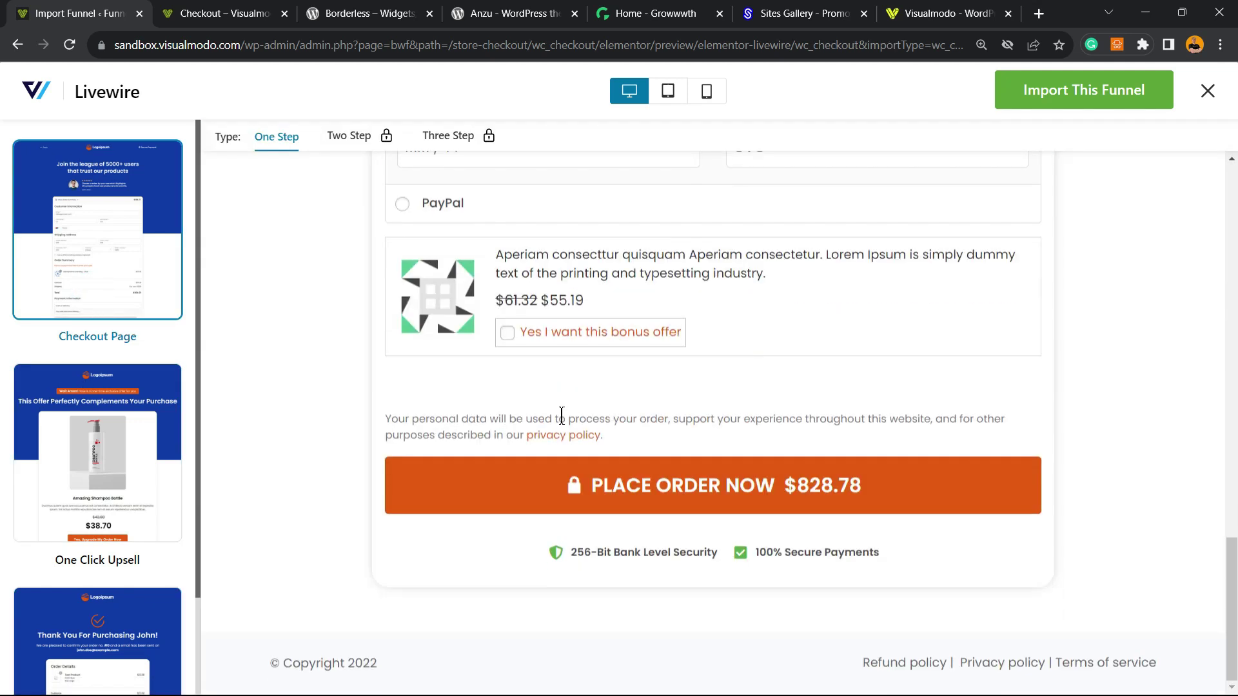
pyautogui.scroll(20, 714, 410)
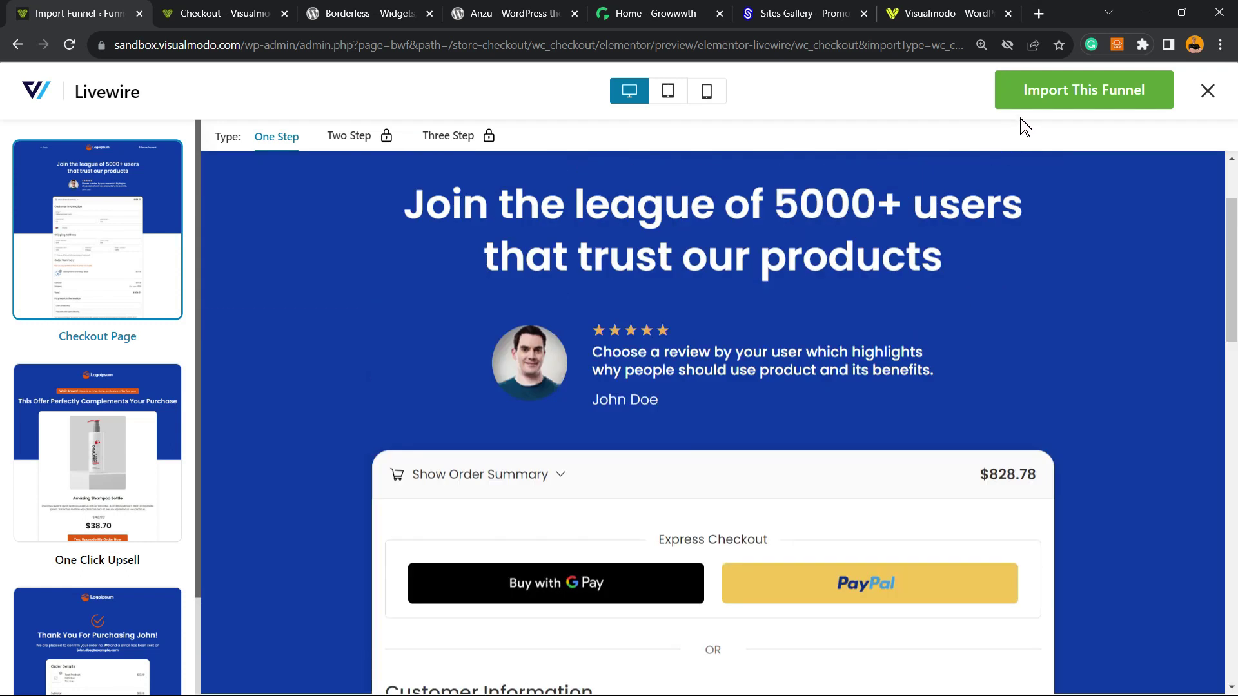
# View the checkout at tablet and mobile widths, then choose Import This Funnel.
pyautogui.click(677, 97)
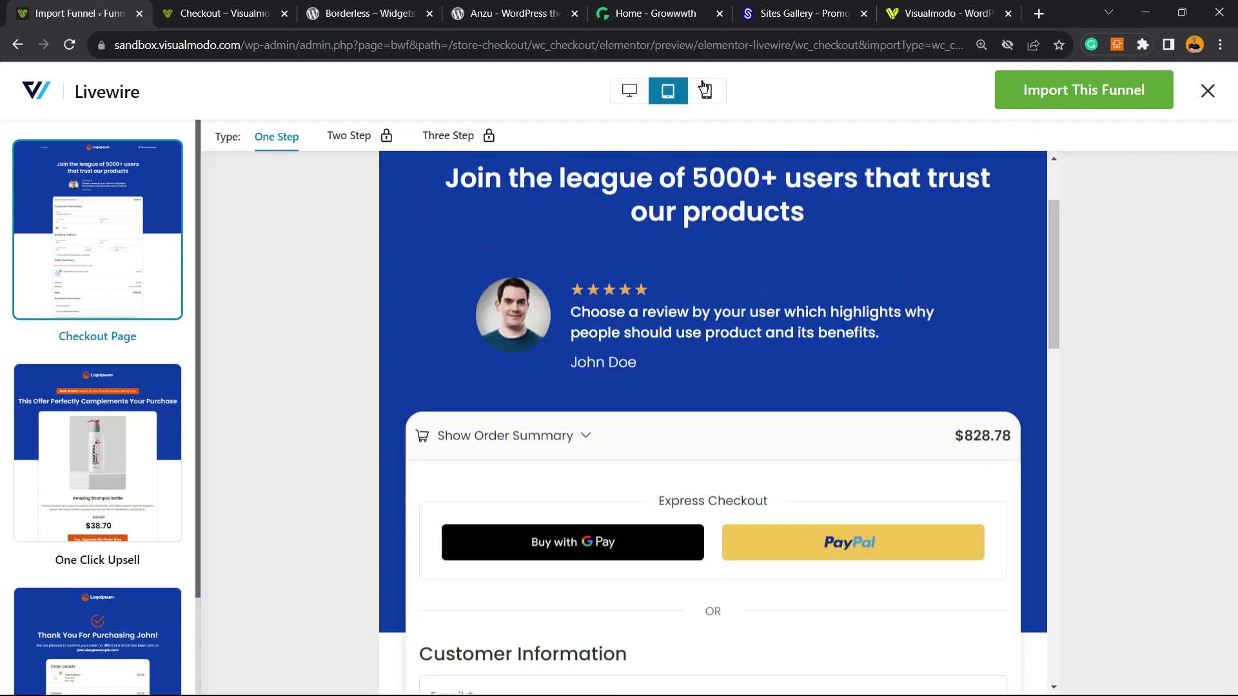
pyautogui.click(707, 97)
pyautogui.scroll(-5, 675, 446)
pyautogui.scroll(-15, 674, 446)
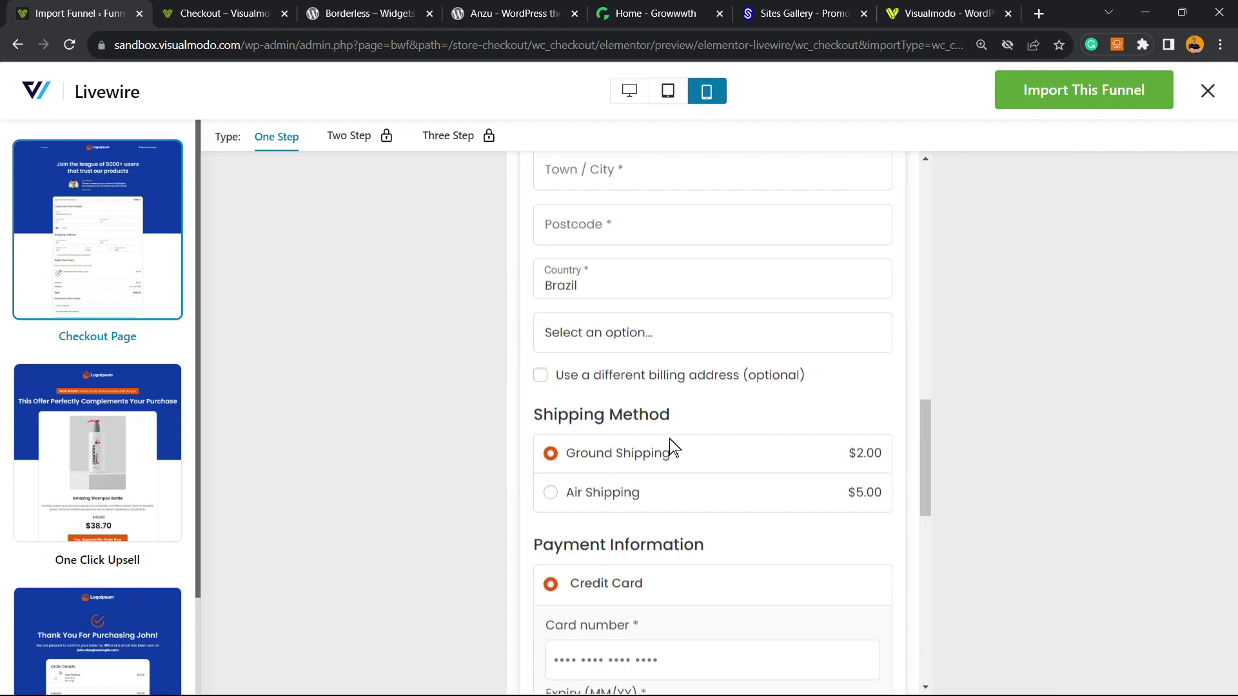
pyautogui.scroll(20, 664, 434)
pyautogui.click(629, 91)
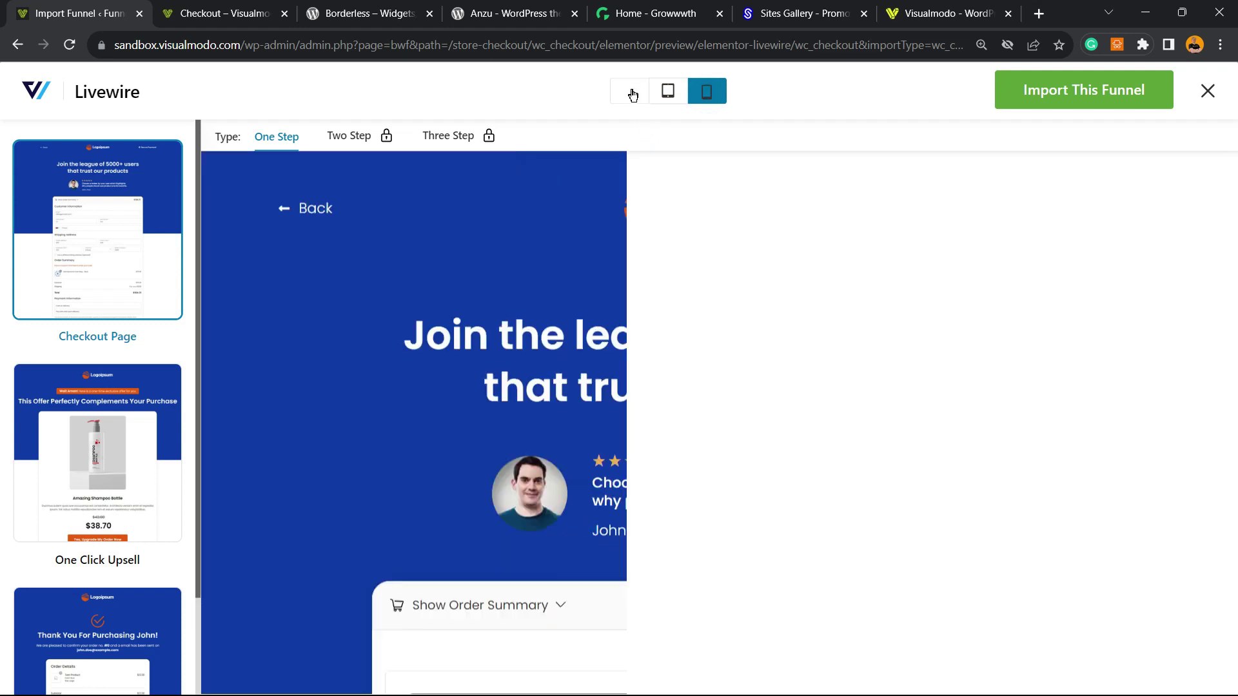
pyautogui.click(1084, 96)
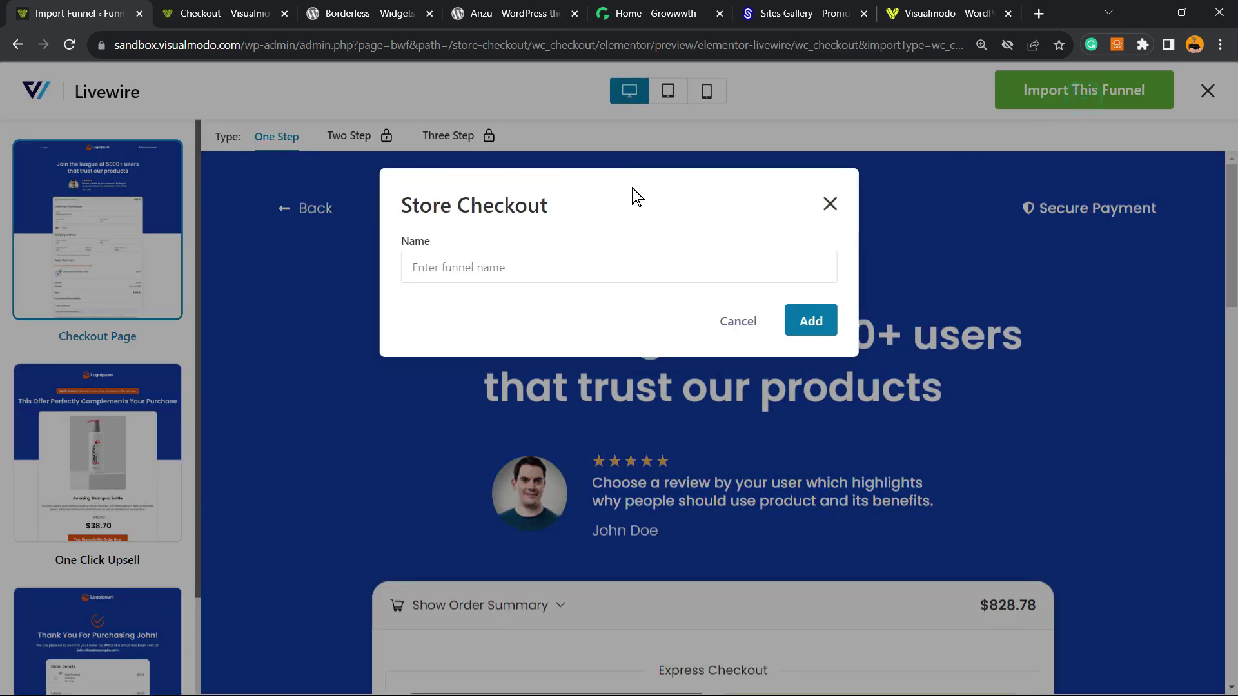
# Add the store checkout named 'Visualmodo WordPress themes' and turn on Enable Store Checkout.
pyautogui.click(506, 267)
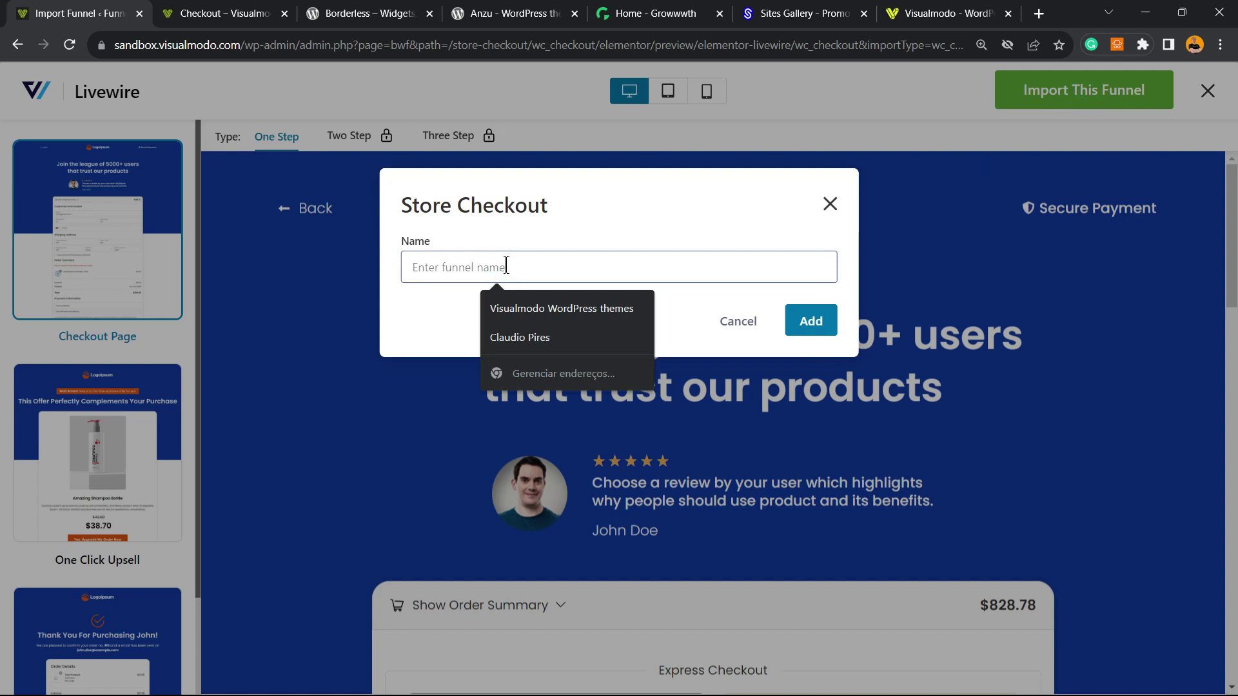
pyautogui.click(546, 307)
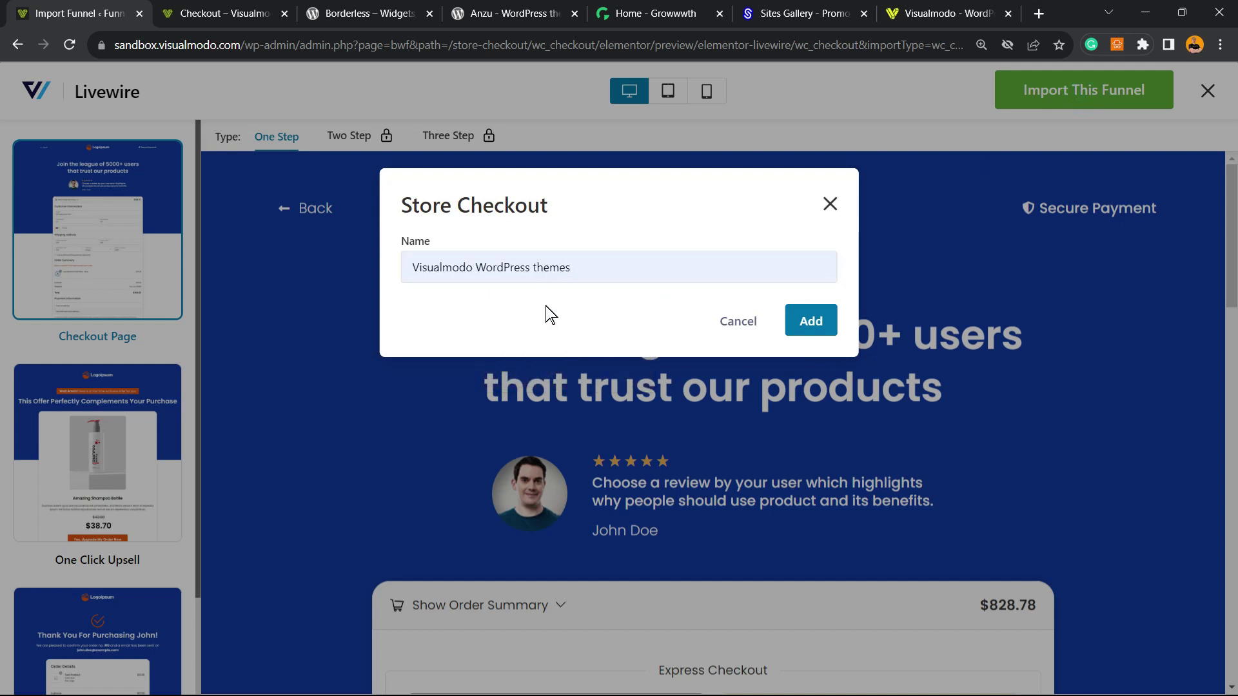
pyautogui.click(811, 322)
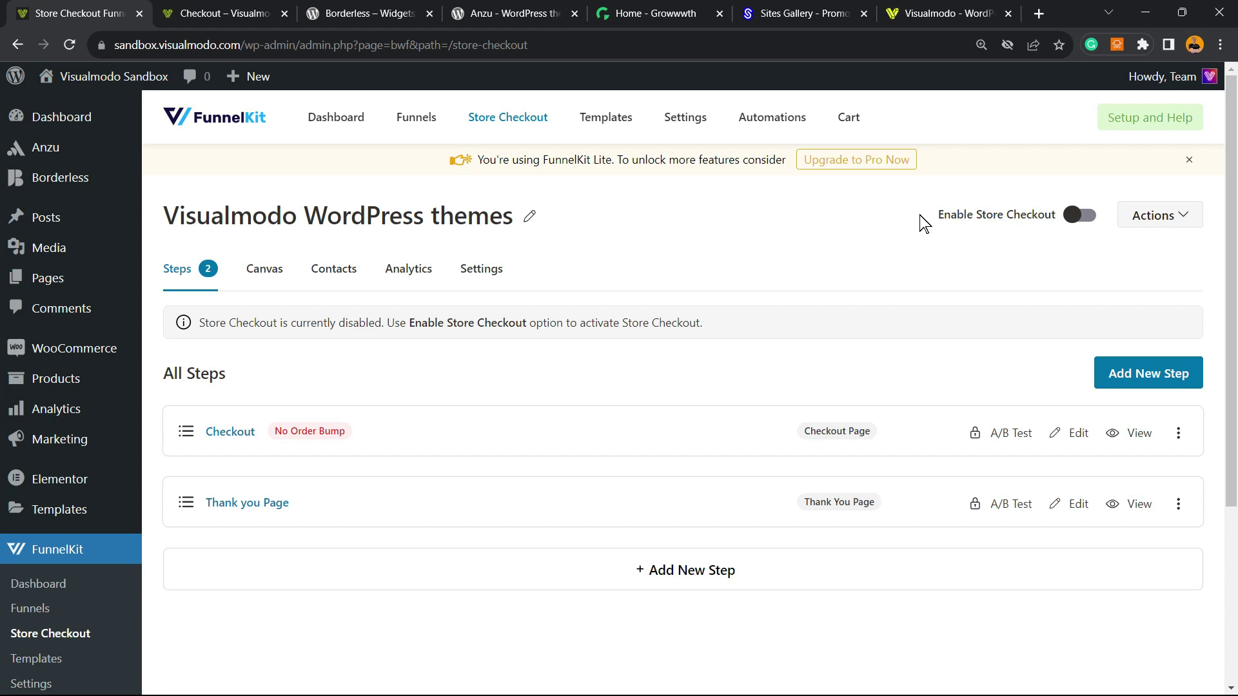
pyautogui.click(1080, 215)
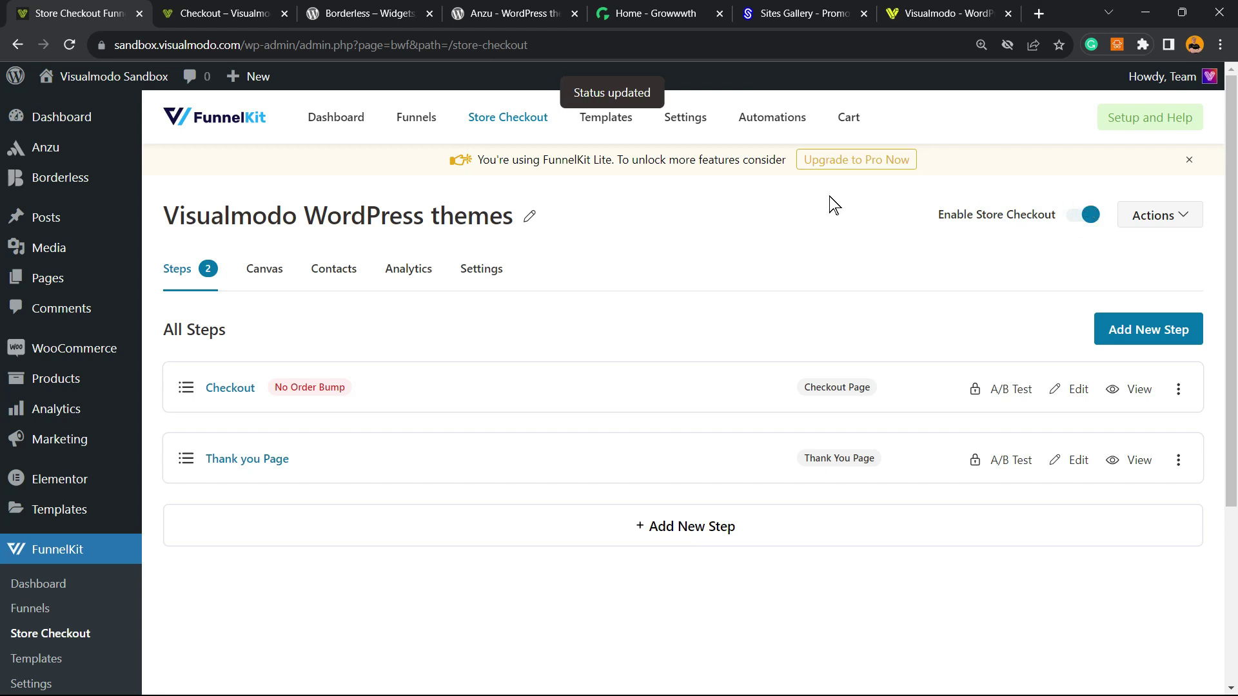
pyautogui.hotkey('ctrl', '4')
pyautogui.hotkey('ctrl', 'shift', 'Tab')
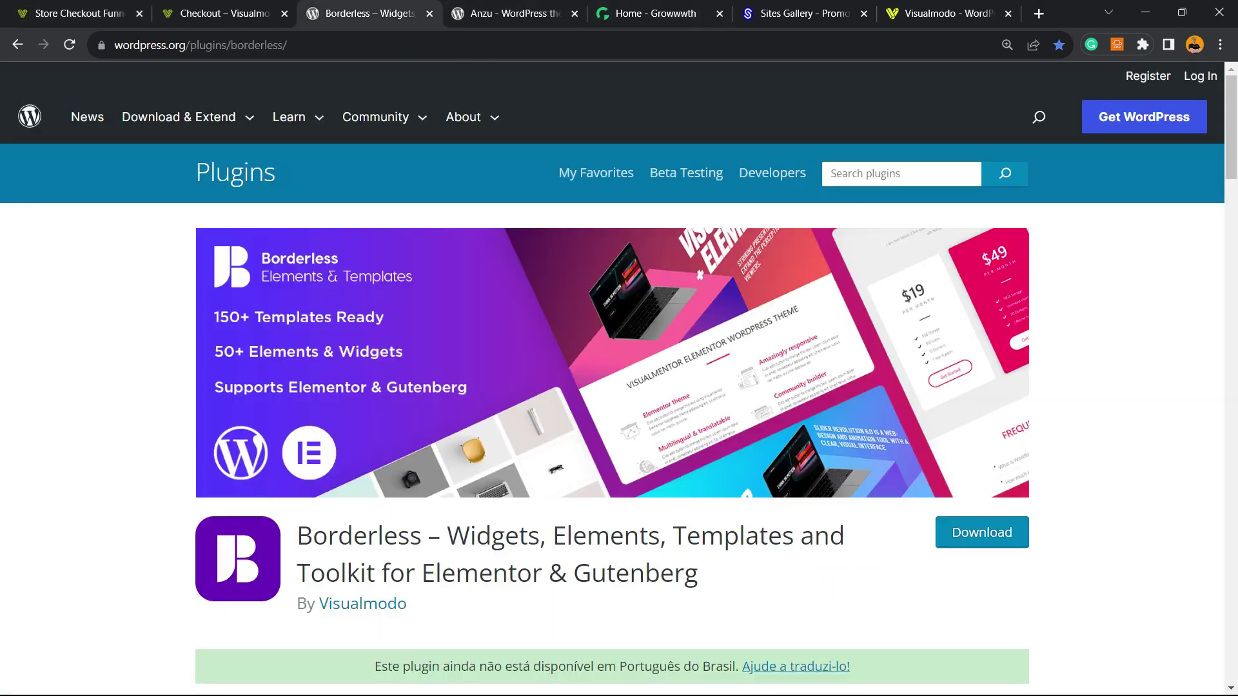
pyautogui.hotkey('ctrl', 'shift', 'Tab')
pyautogui.press('F5')
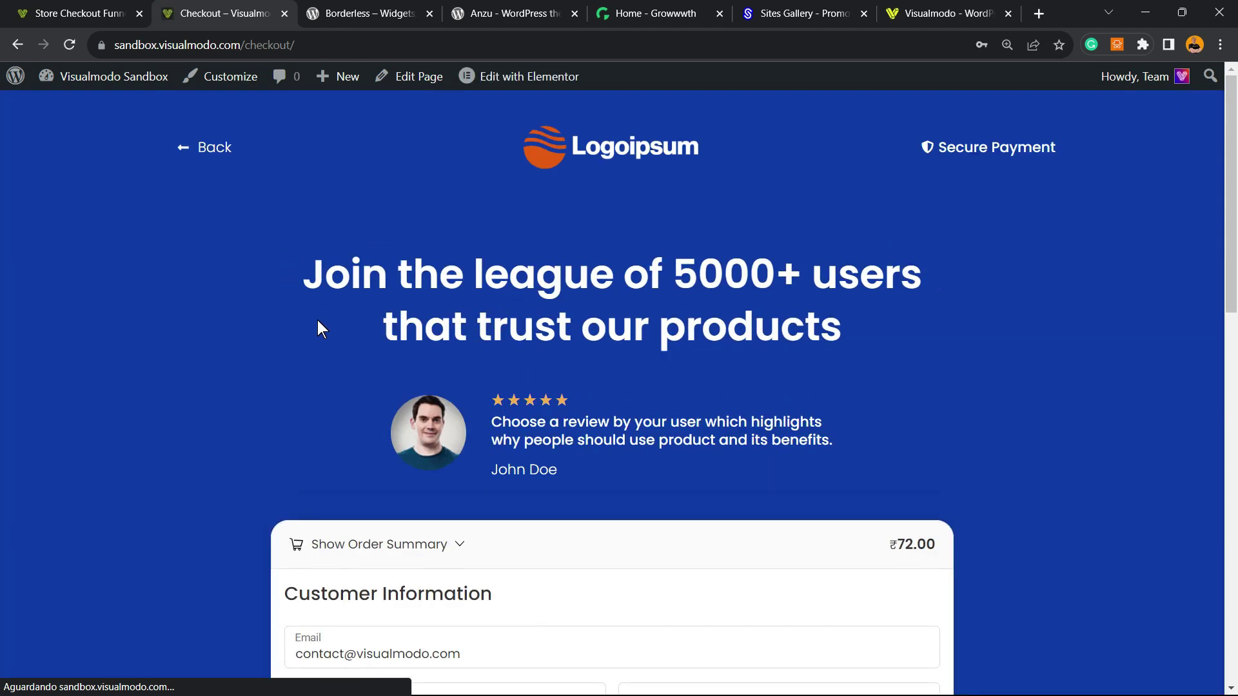
pyautogui.scroll(-14, 309, 323)
pyautogui.scroll(5, 277, 325)
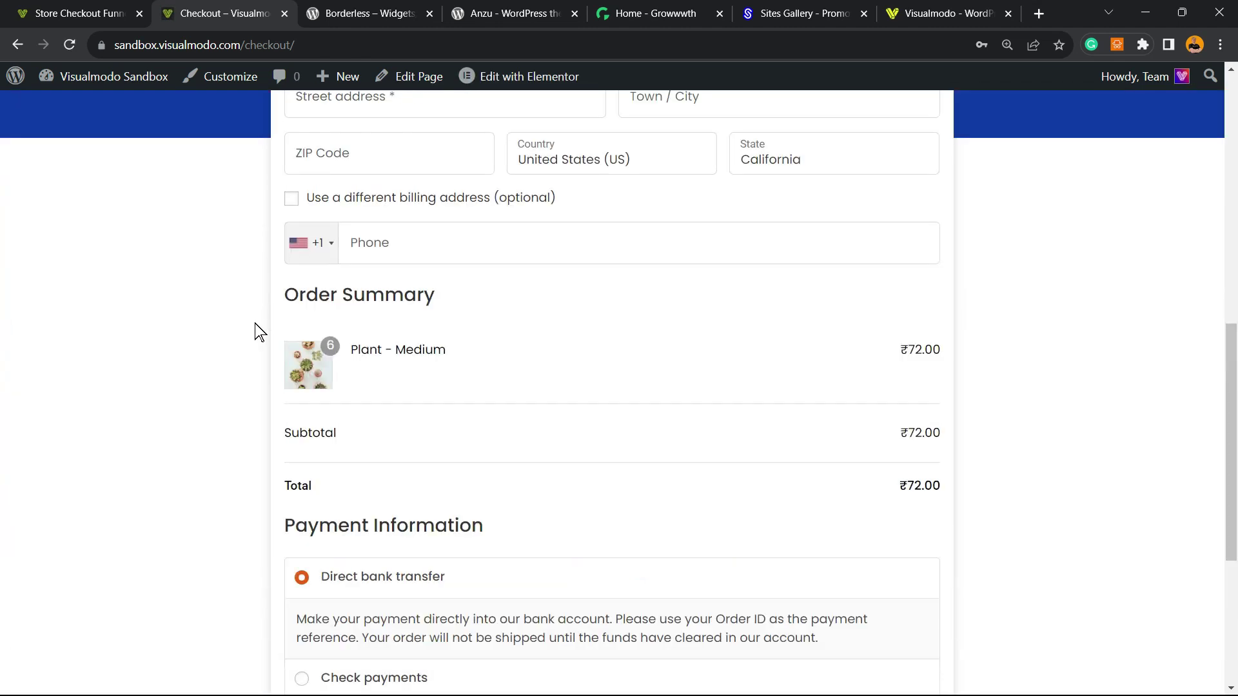
pyautogui.scroll(-5, 543, 354)
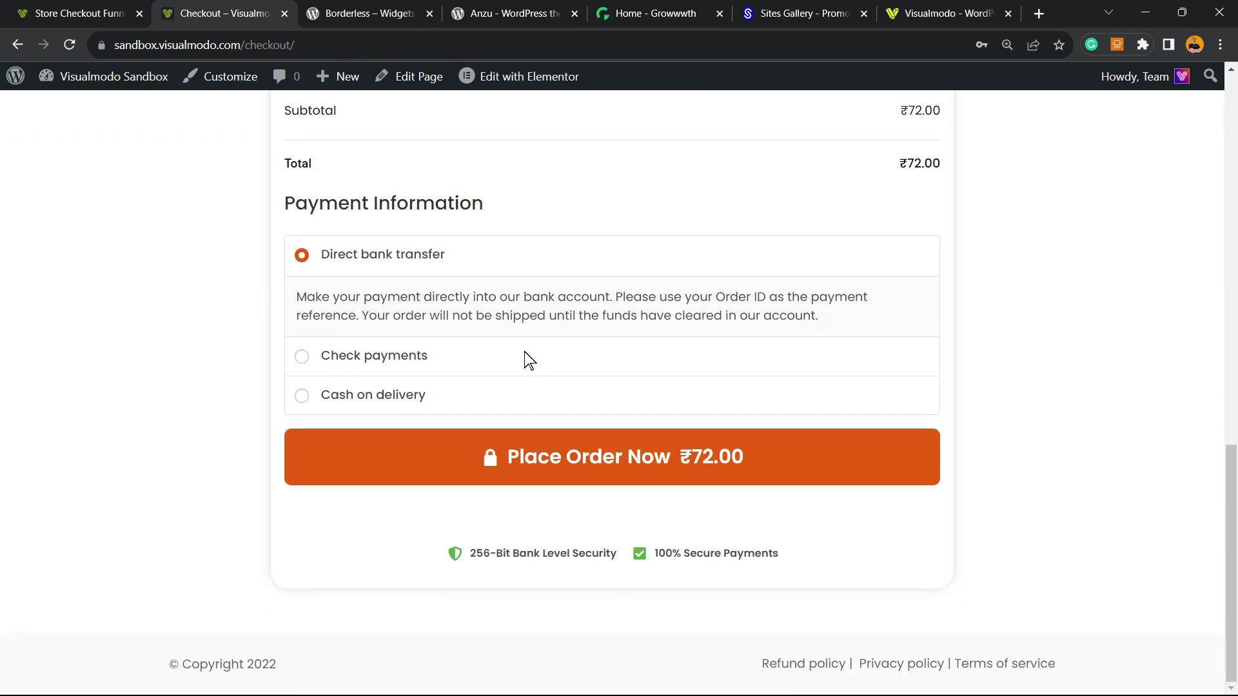
pyautogui.scroll(5, 451, 373)
pyautogui.scroll(-5, 367, 384)
pyautogui.scroll(15, 393, 377)
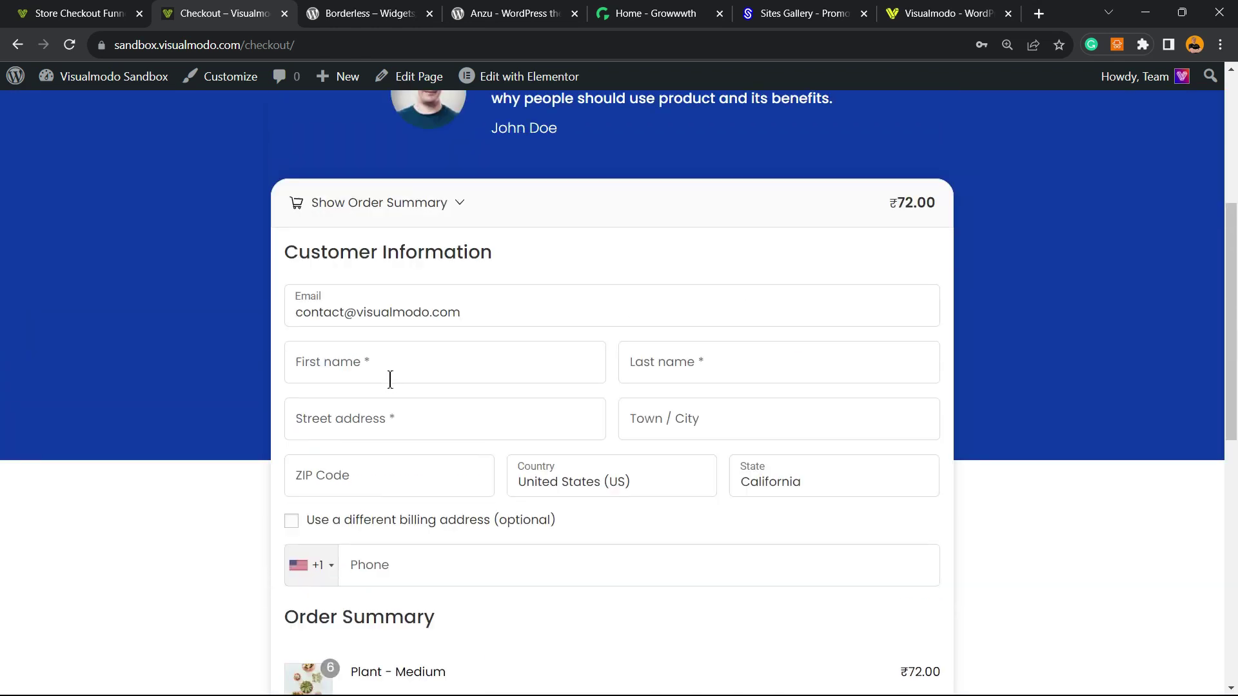
pyautogui.hotkey('ctrl', 'Tab')
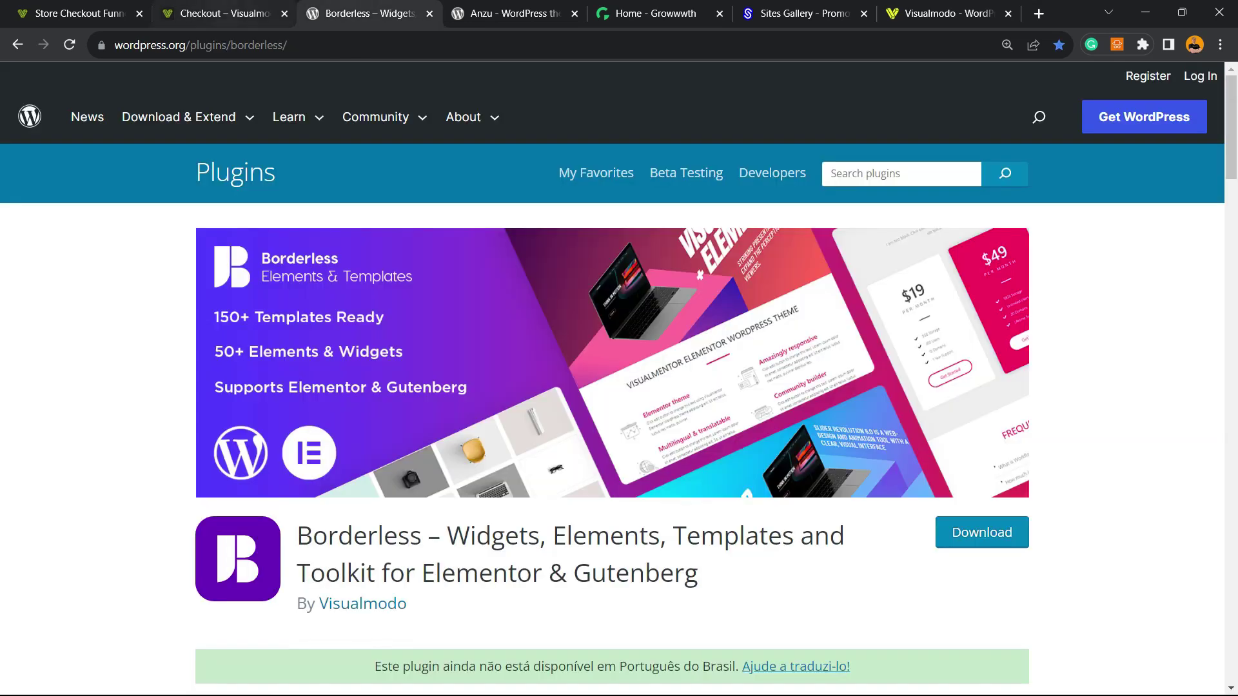
pyautogui.hotkey('ctrl', 'shift', 'Tab')
pyautogui.hotkey('ctrl', 'shift', 'Tab')
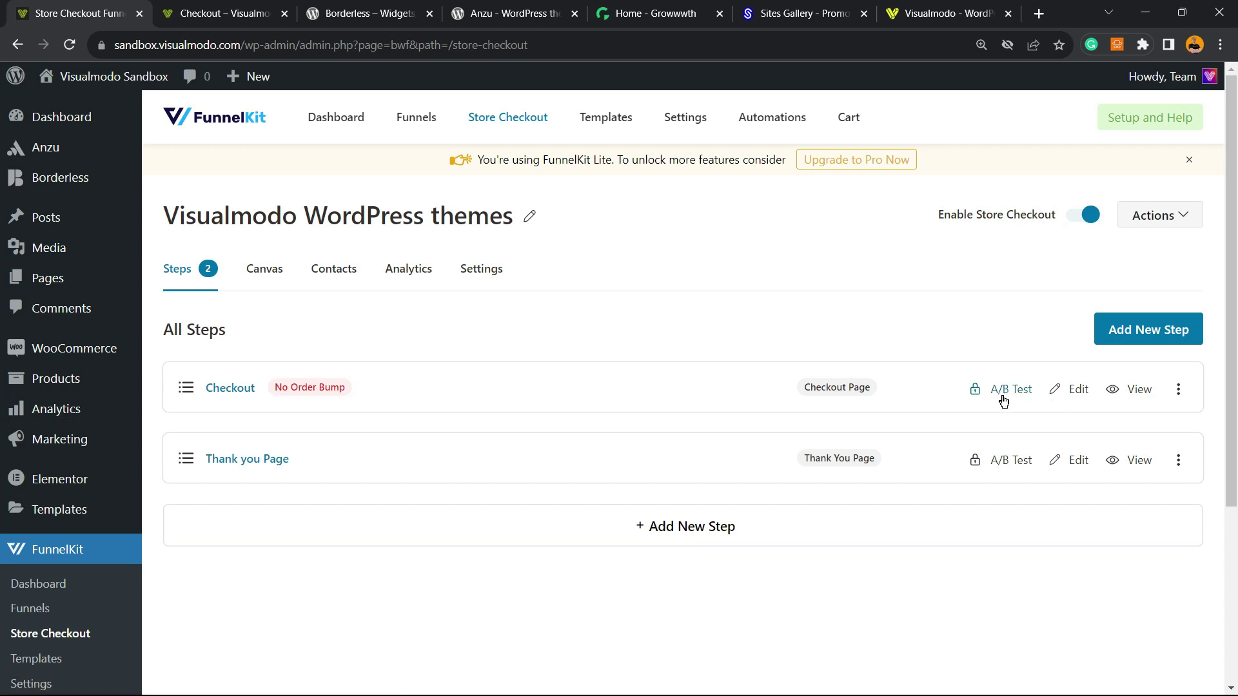
# Open the Checkout step's design and launch Edit Template in Elementor.
pyautogui.click(1069, 392)
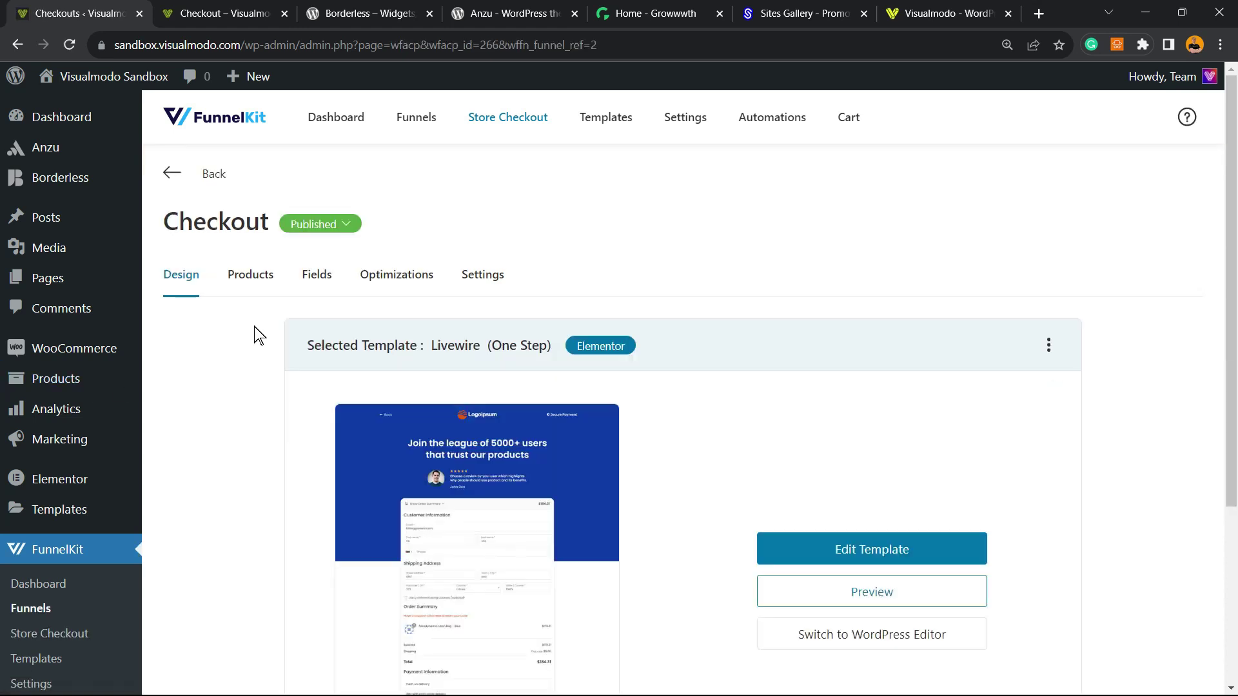
pyautogui.scroll(-2, 451, 414)
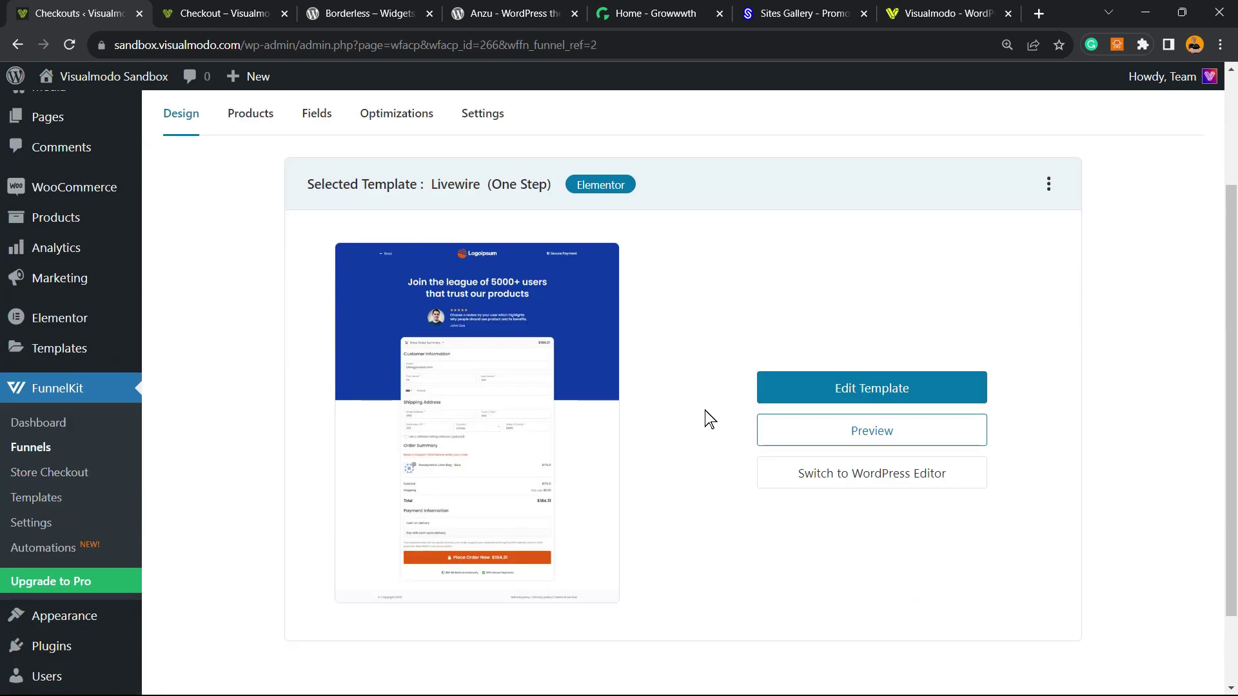
pyautogui.click(866, 388)
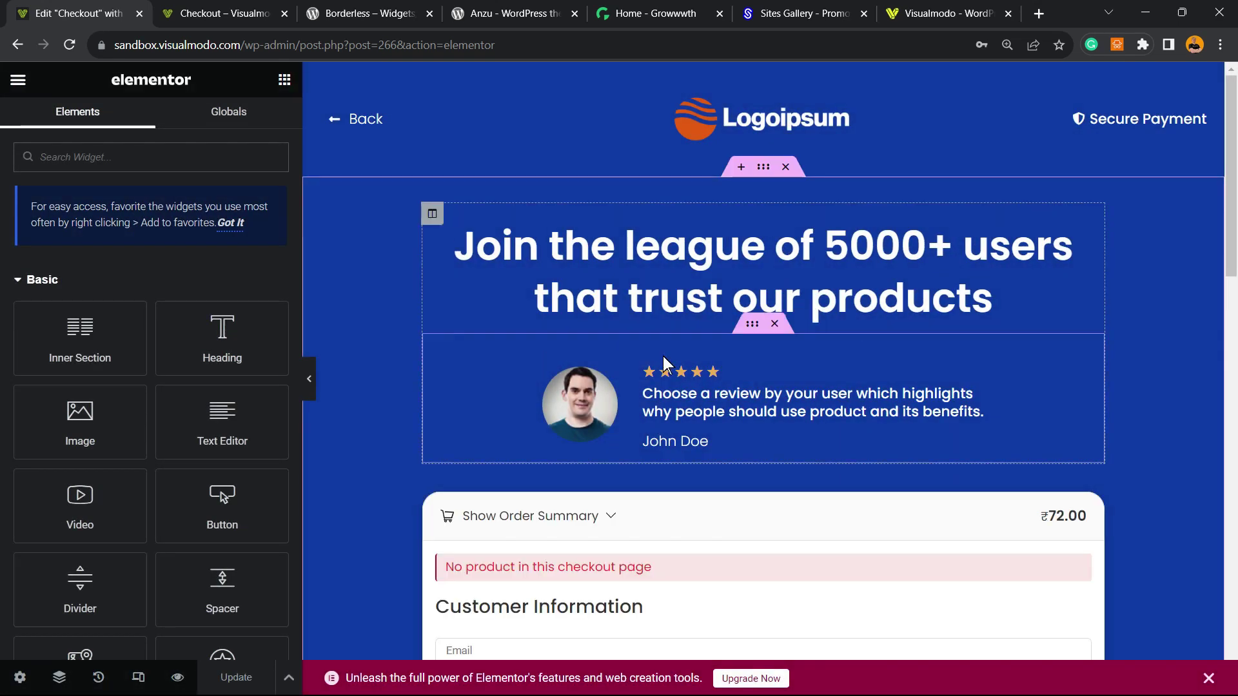
pyautogui.click(743, 119)
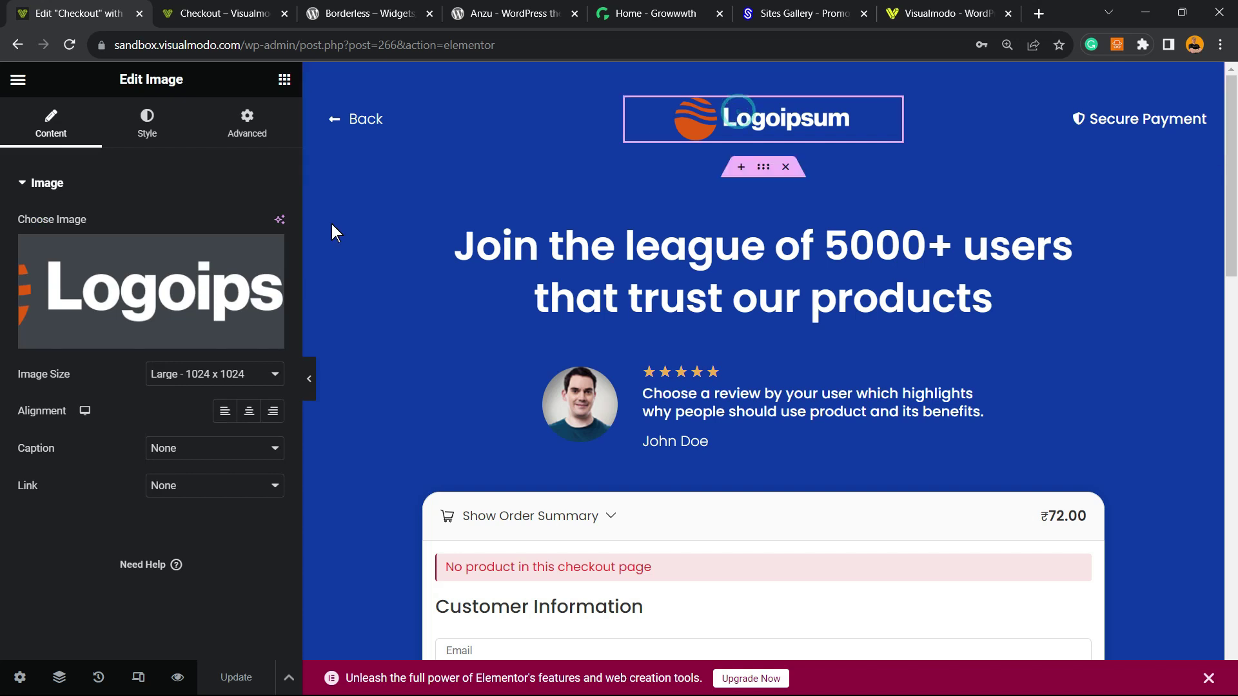
pyautogui.click(667, 275)
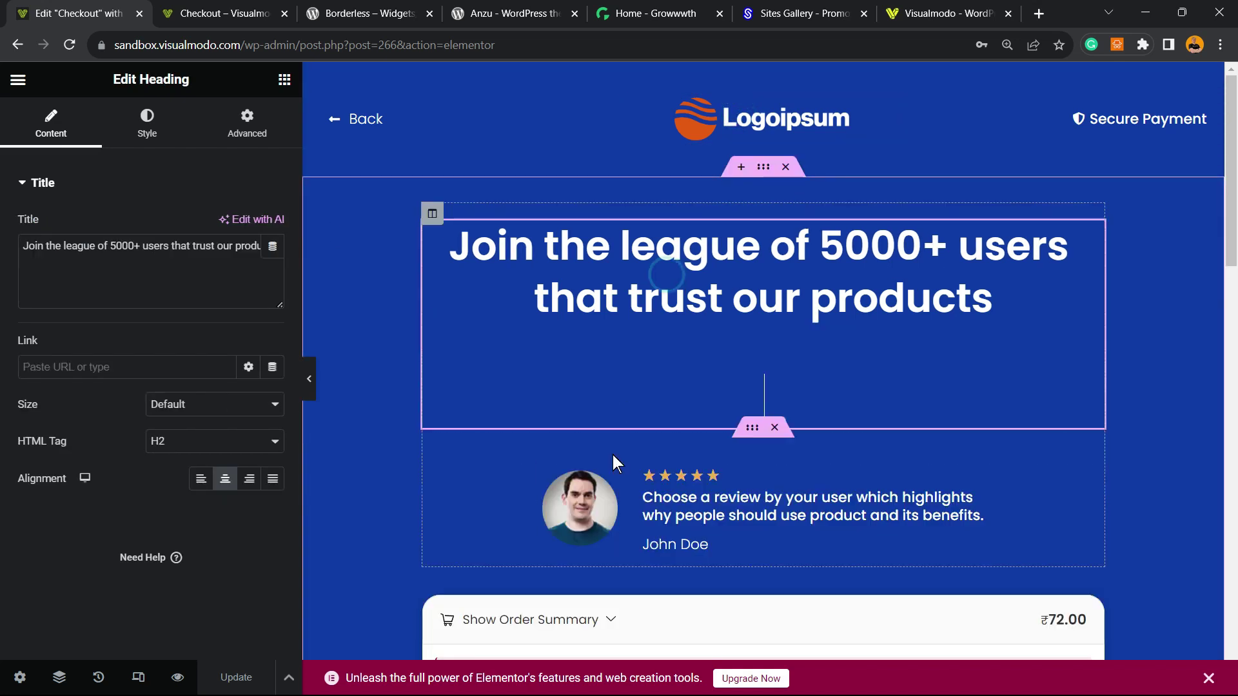
pyautogui.scroll(-4, 698, 424)
pyautogui.scroll(-4, 672, 424)
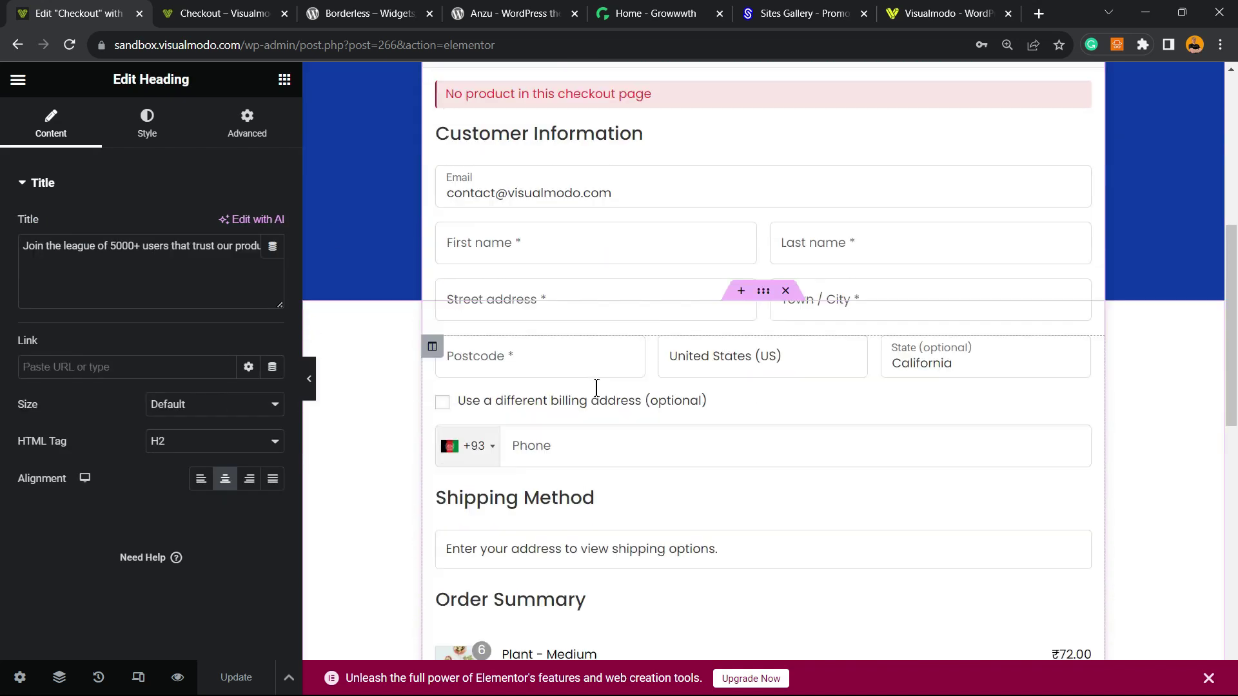
pyautogui.click(663, 286)
pyautogui.click(657, 189)
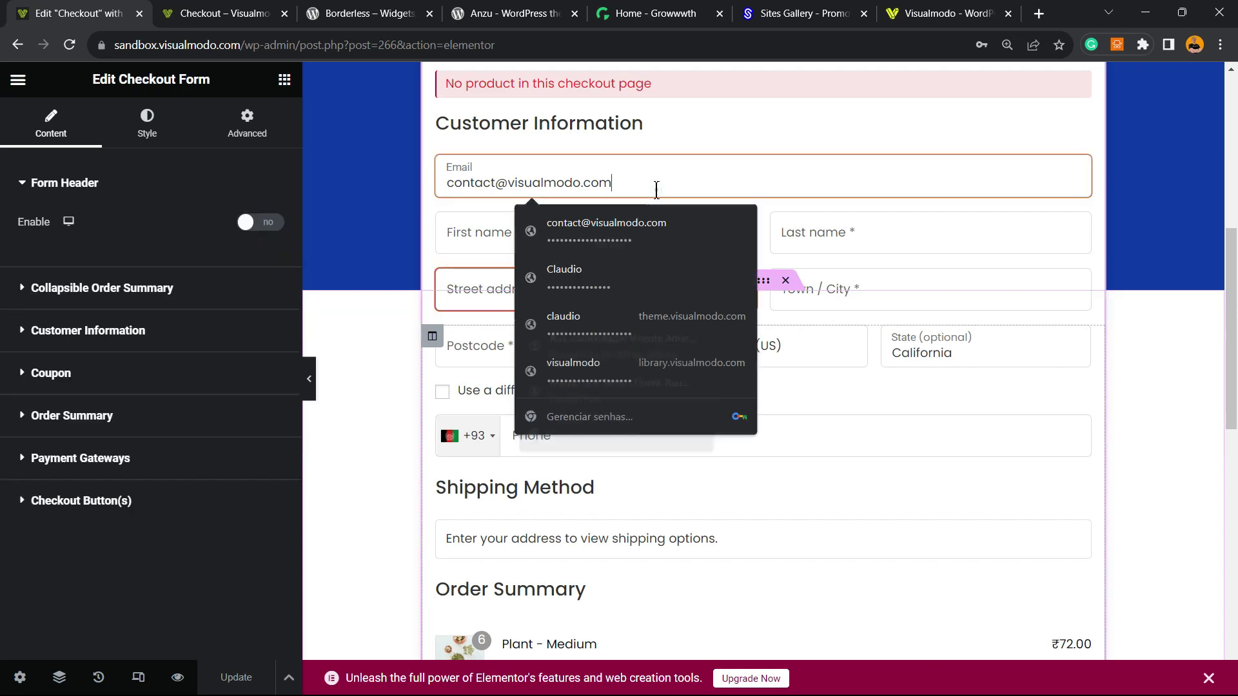
pyautogui.click(651, 154)
pyautogui.scroll(-5, 415, 214)
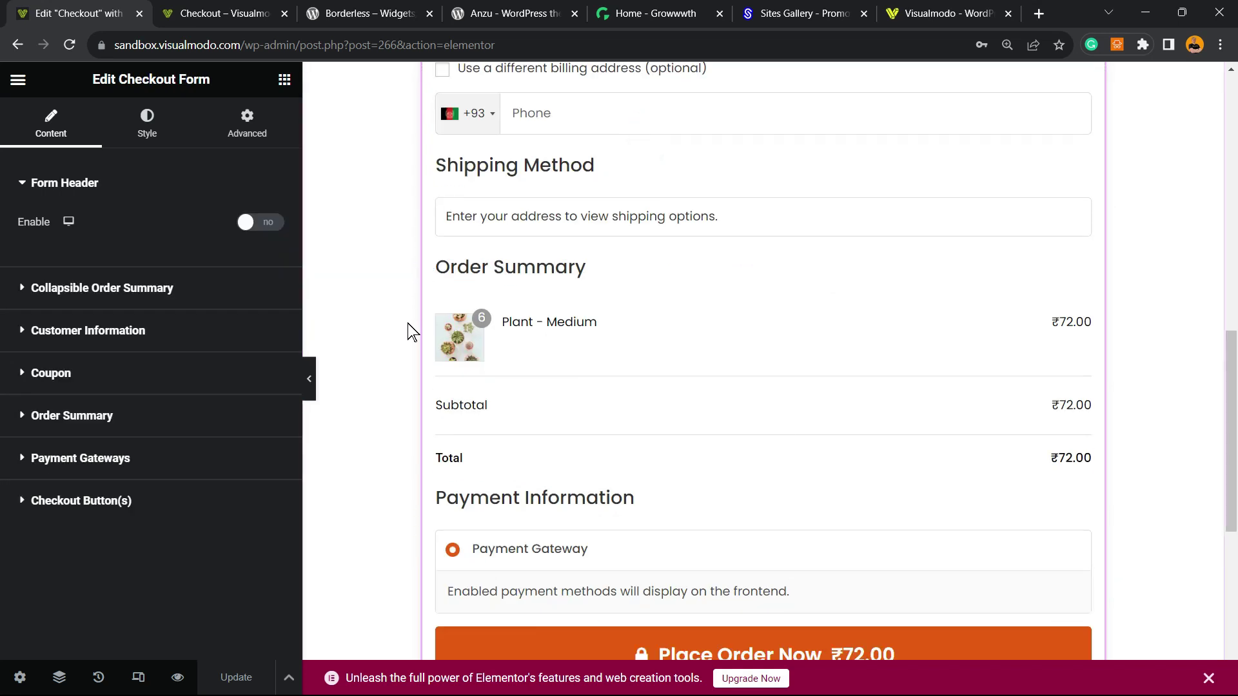
pyautogui.scroll(-5, 628, 320)
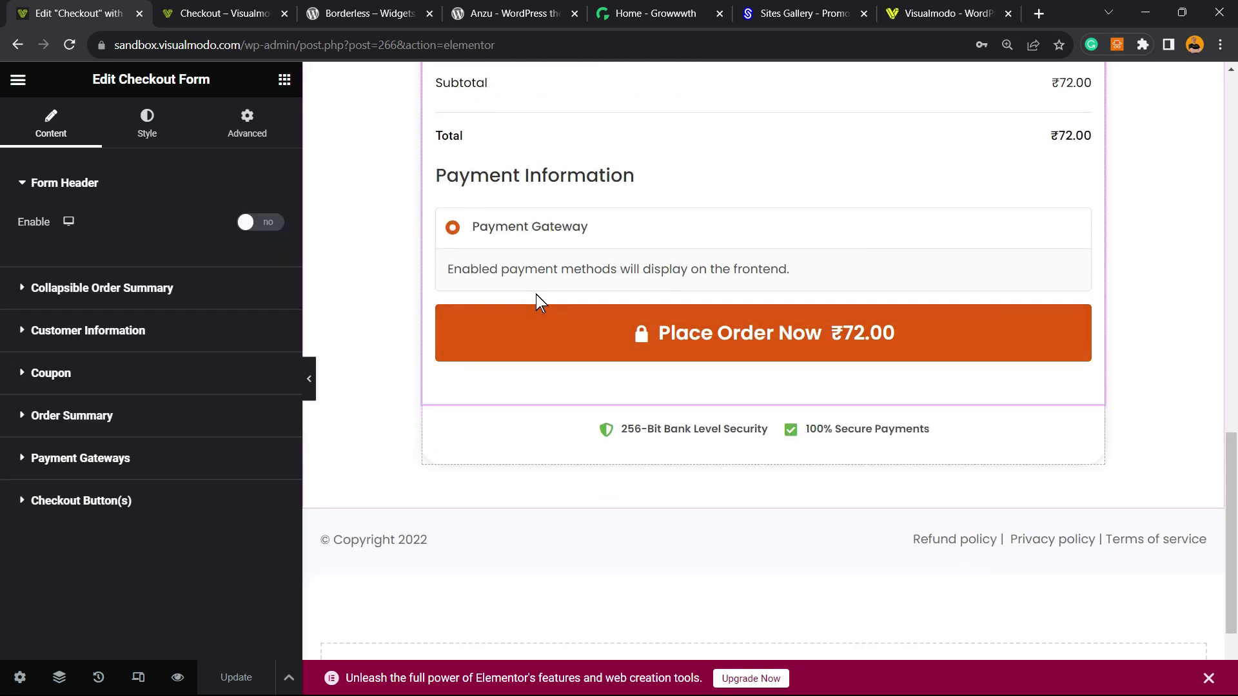
pyautogui.scroll(10, 438, 310)
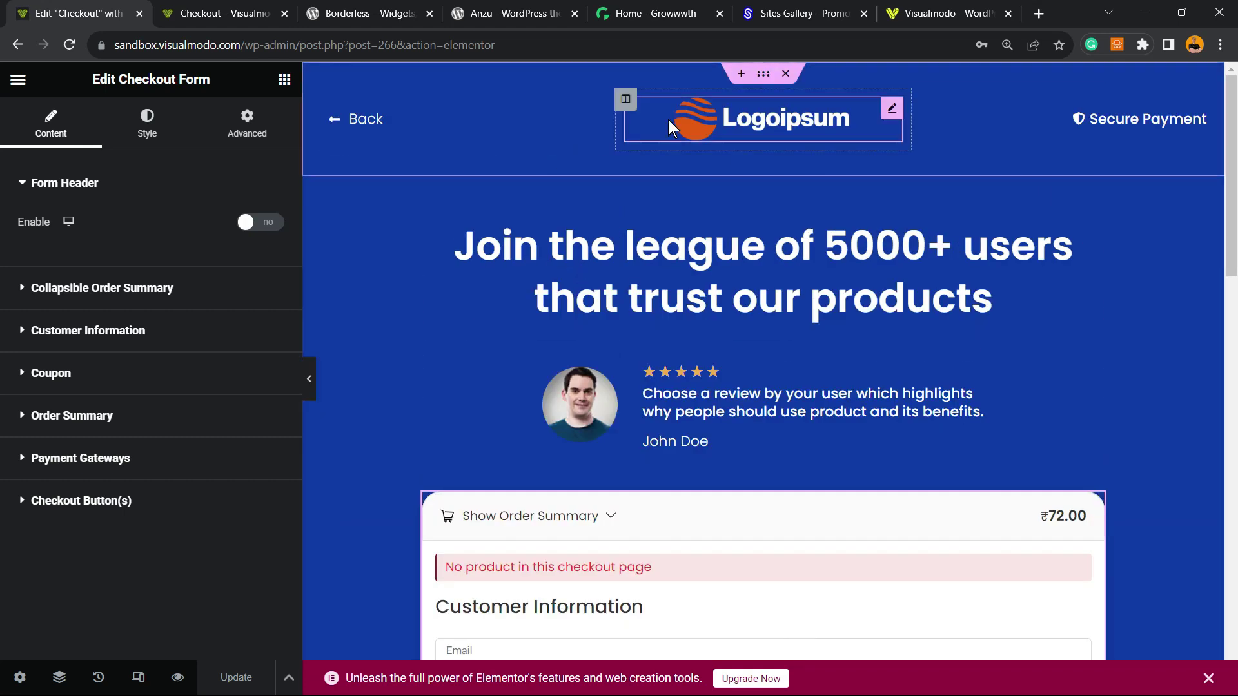
pyautogui.click(737, 133)
# Replace the header logo with the Plant Store image from the Media Library.
pyautogui.click(191, 257)
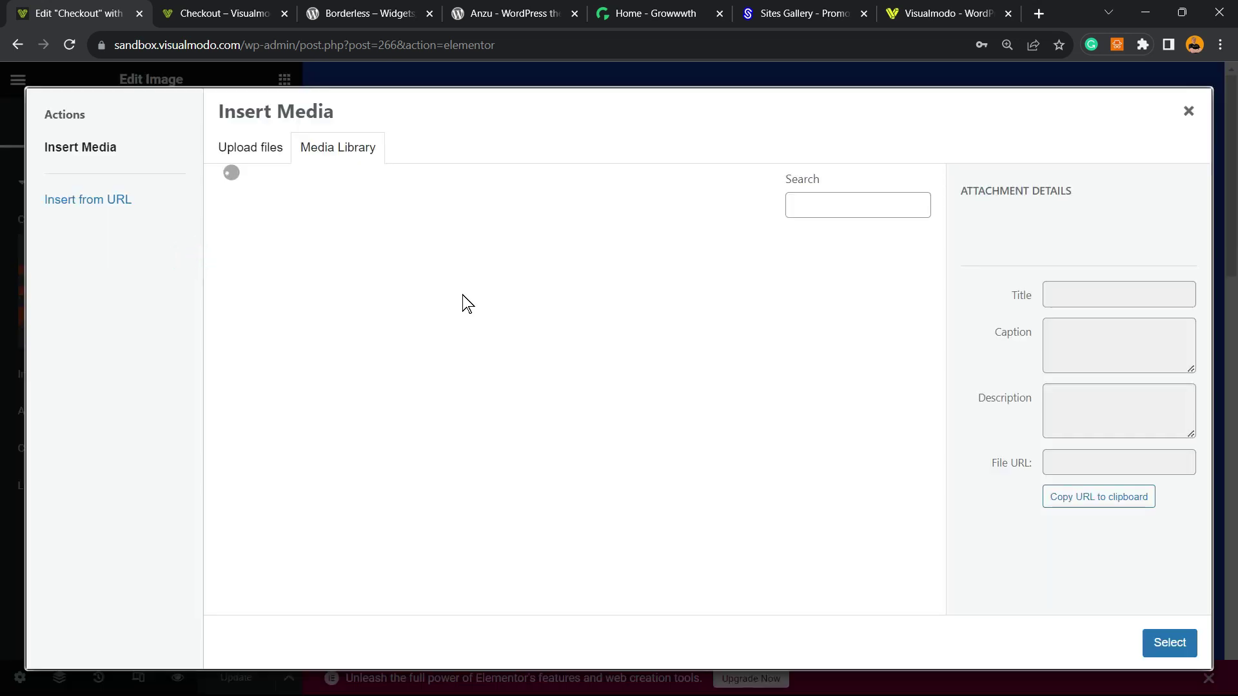
pyautogui.scroll(-5, 597, 336)
pyautogui.scroll(-15, 599, 334)
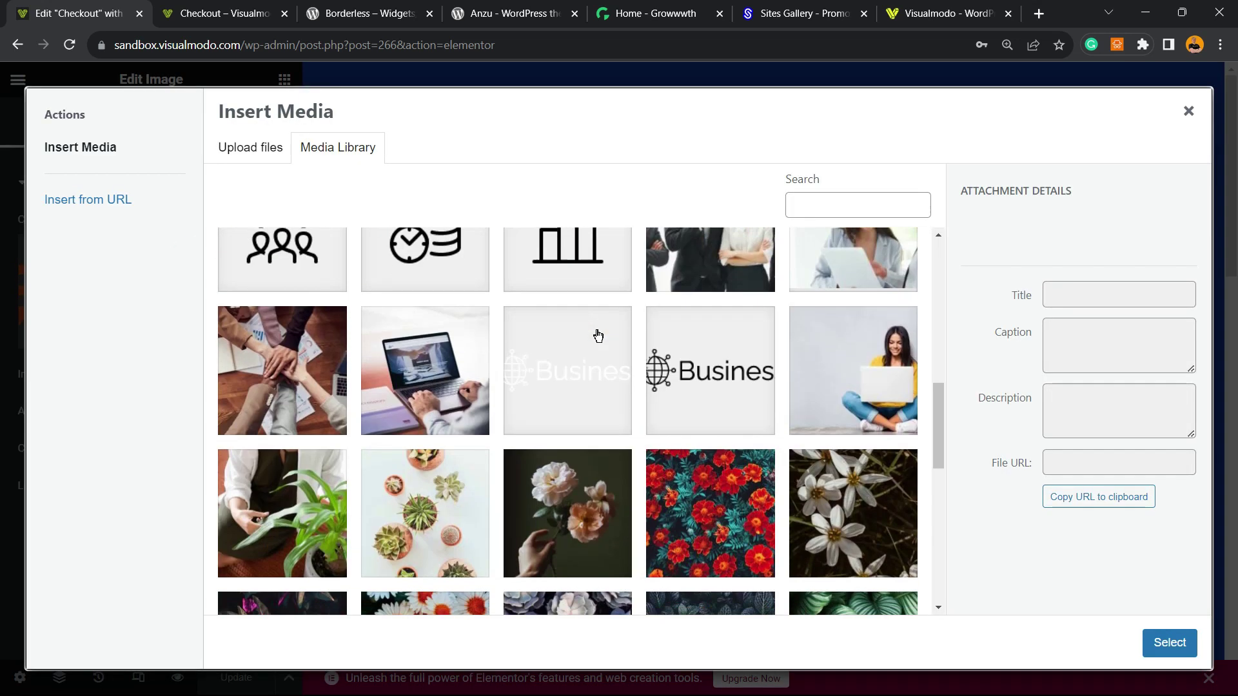
pyautogui.click(913, 529)
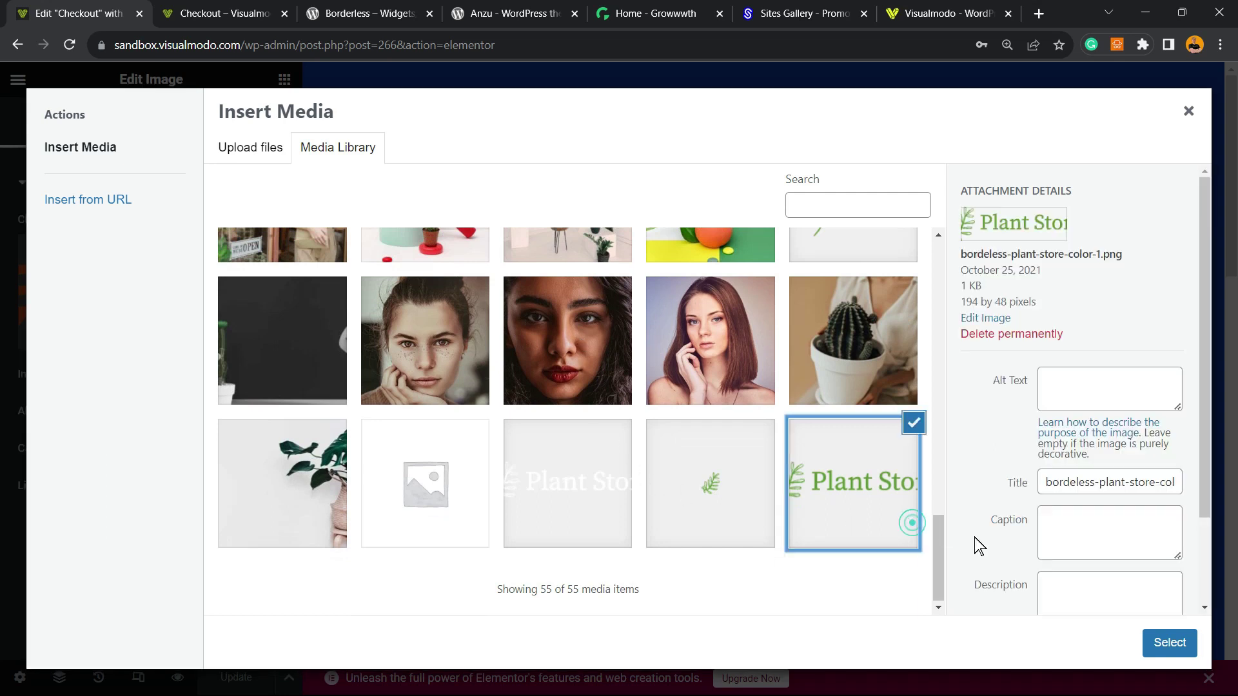
pyautogui.click(1166, 642)
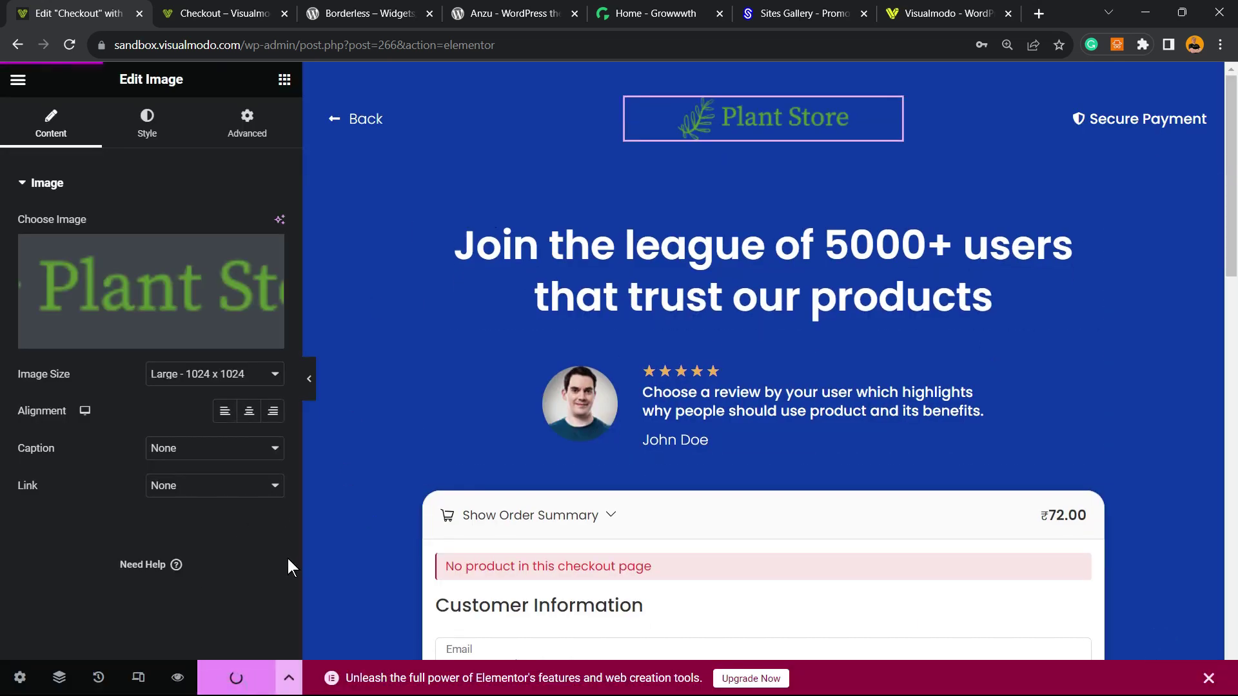
# Reload the live checkout to confirm the new logo, then return to FunnelKit's checkout settings.
pyautogui.click(219, 13)
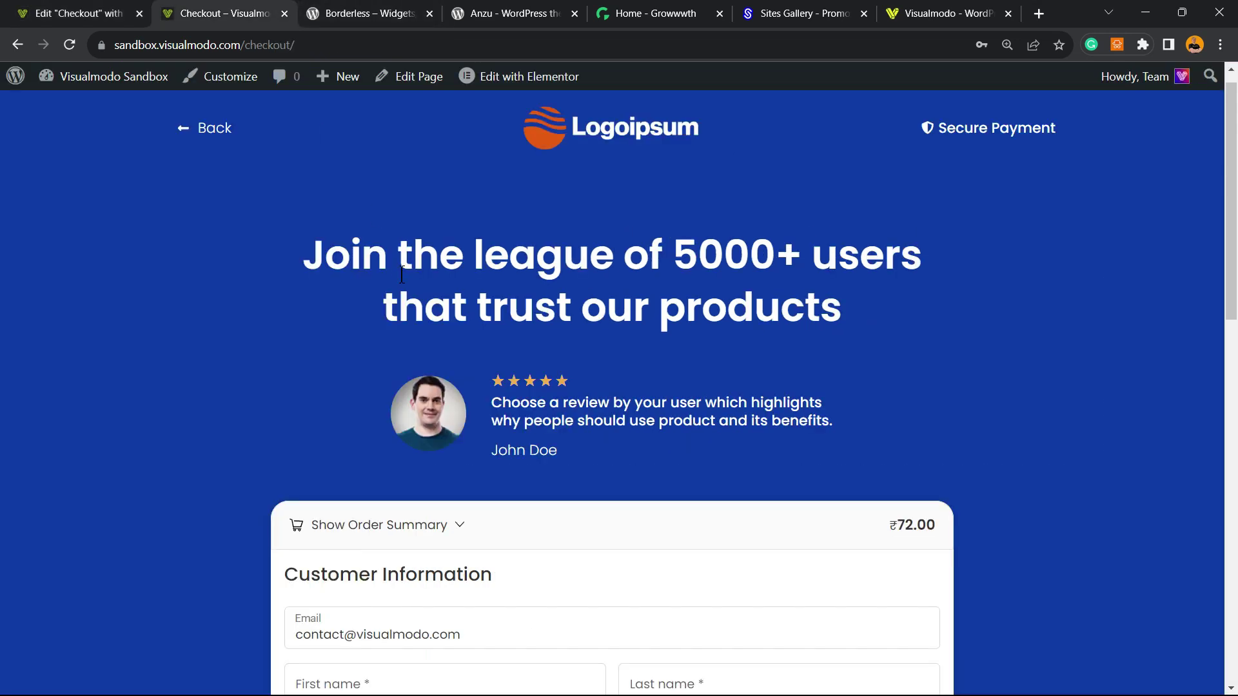
pyautogui.press('F5')
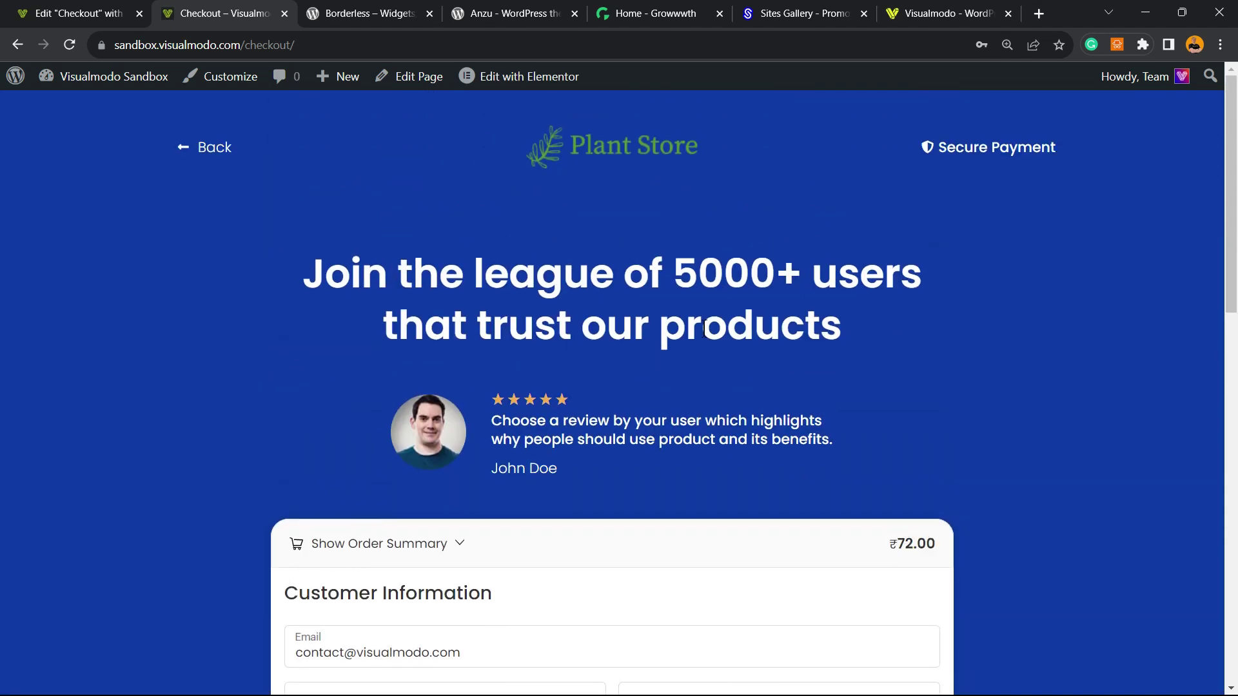
pyautogui.scroll(-15, 645, 338)
pyautogui.scroll(15, 553, 356)
pyautogui.click(77, 13)
pyautogui.click(223, 13)
pyautogui.click(361, 13)
pyautogui.click(77, 13)
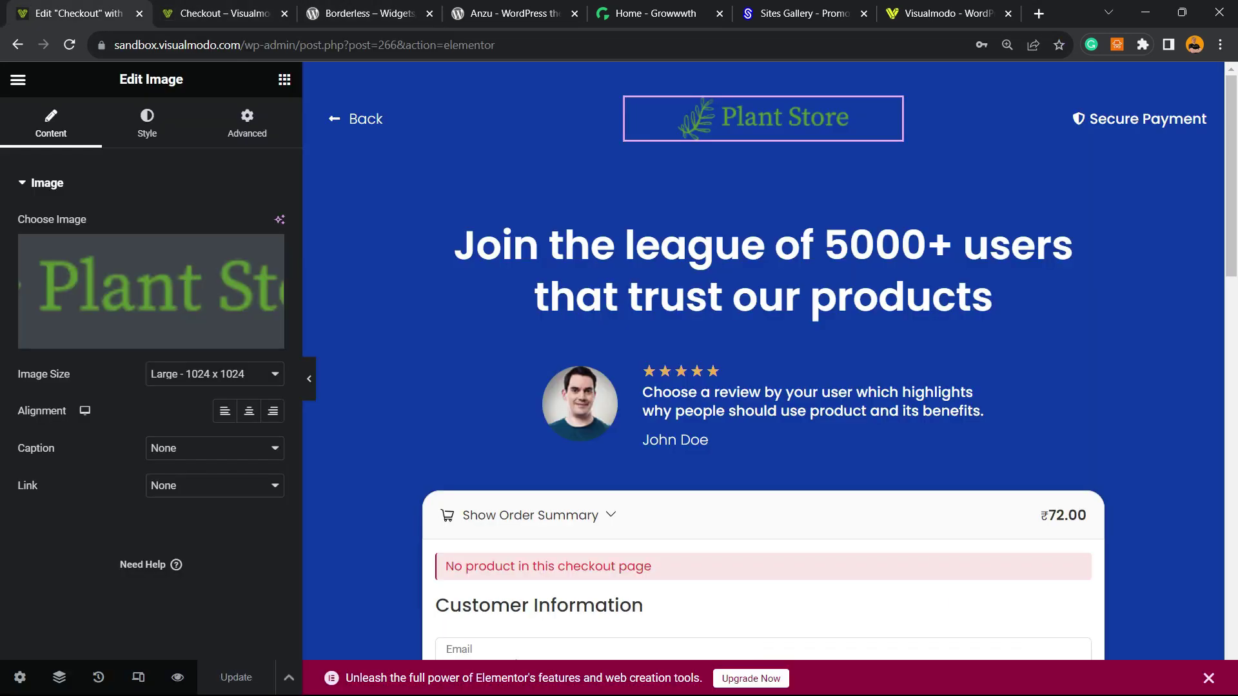
pyautogui.click(17, 44)
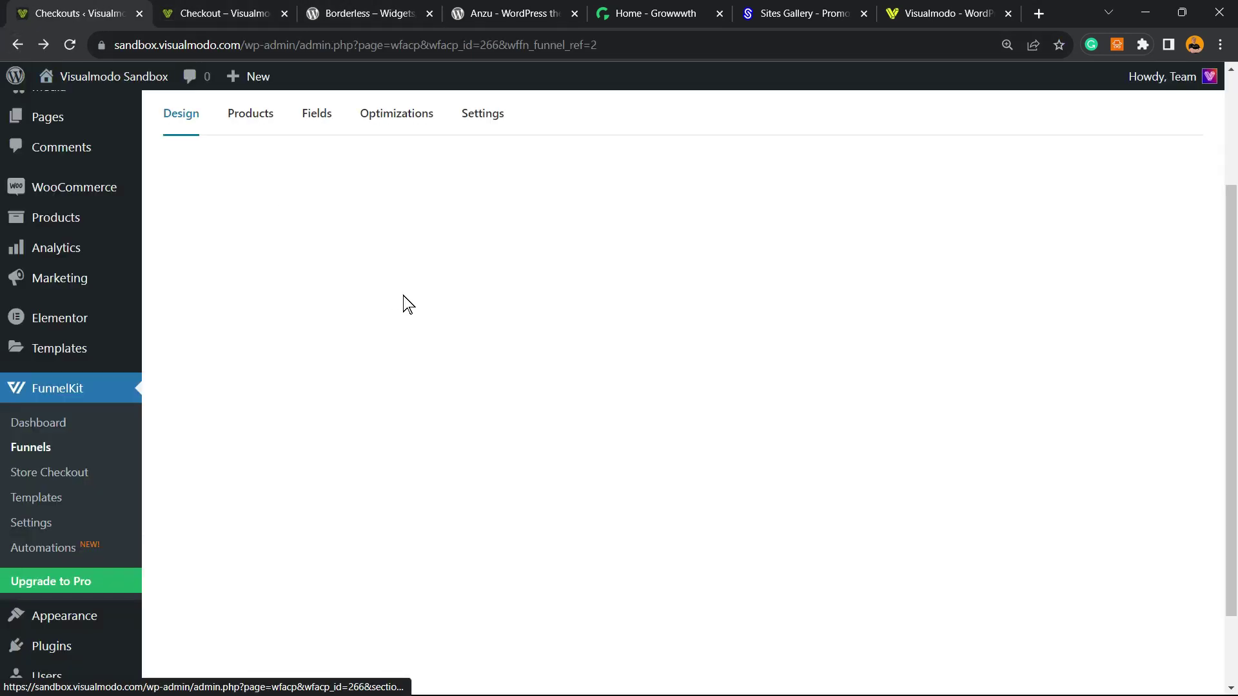
pyautogui.scroll(3, 403, 261)
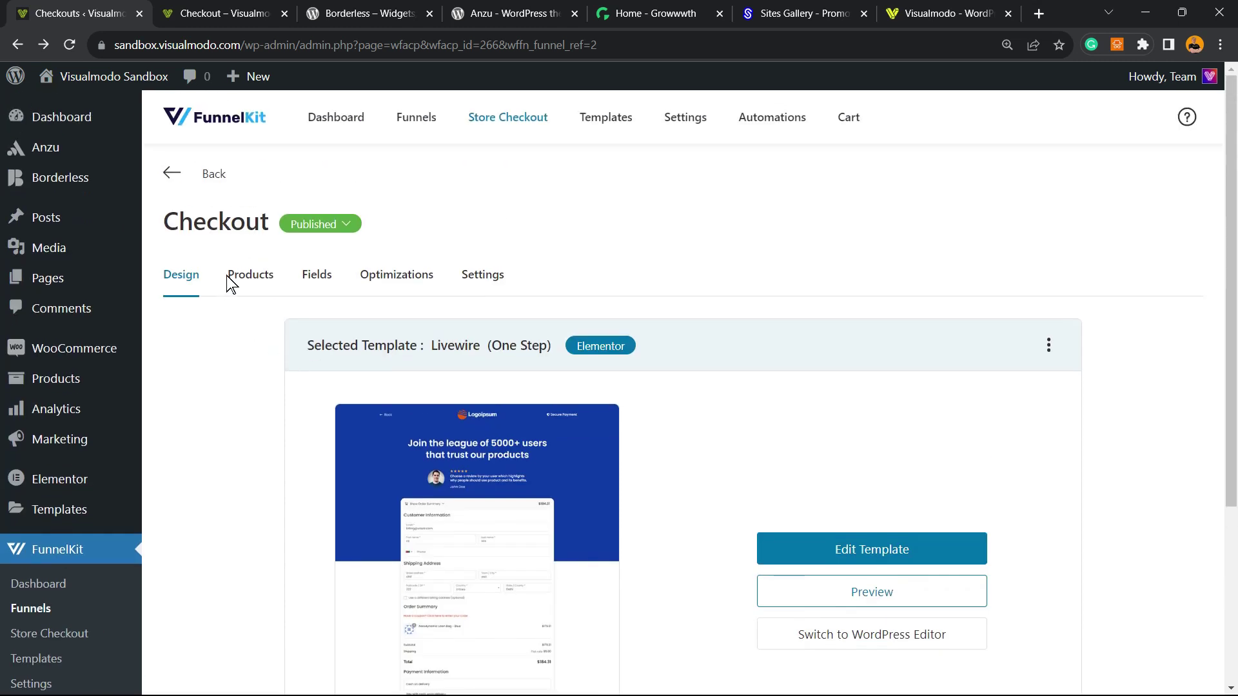
# Look over the Products and Fields tabs, then open the Optimizations tab.
pyautogui.click(243, 281)
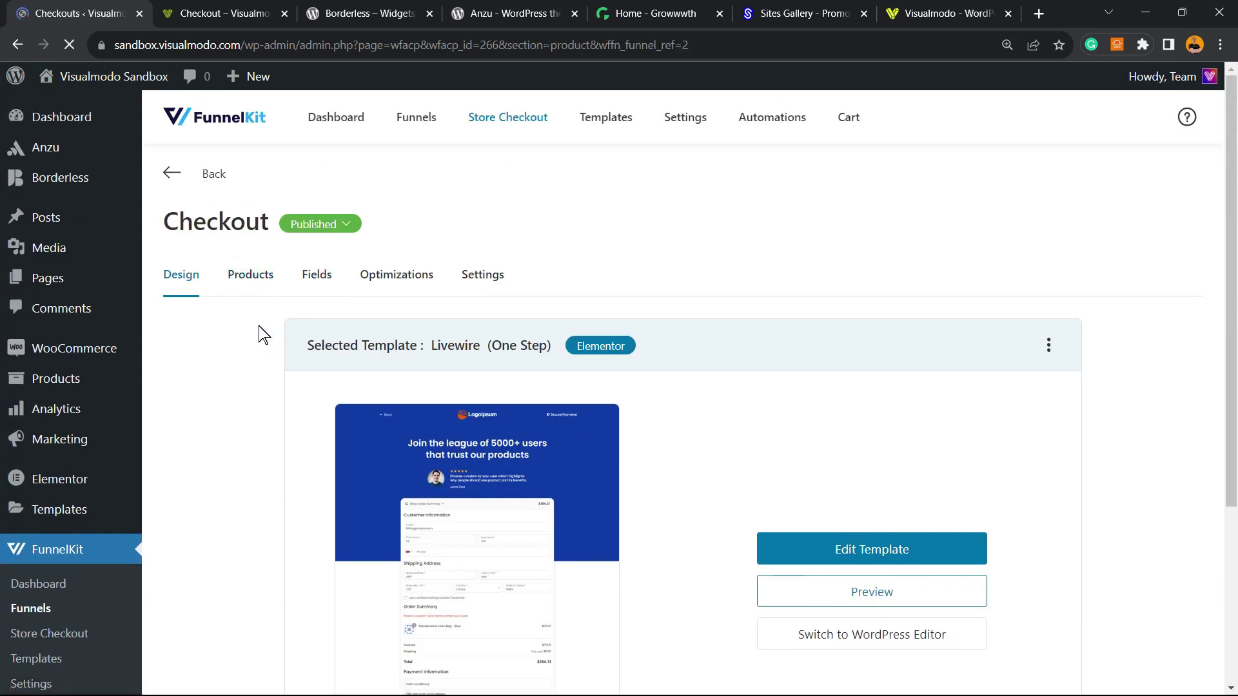
pyautogui.click(311, 276)
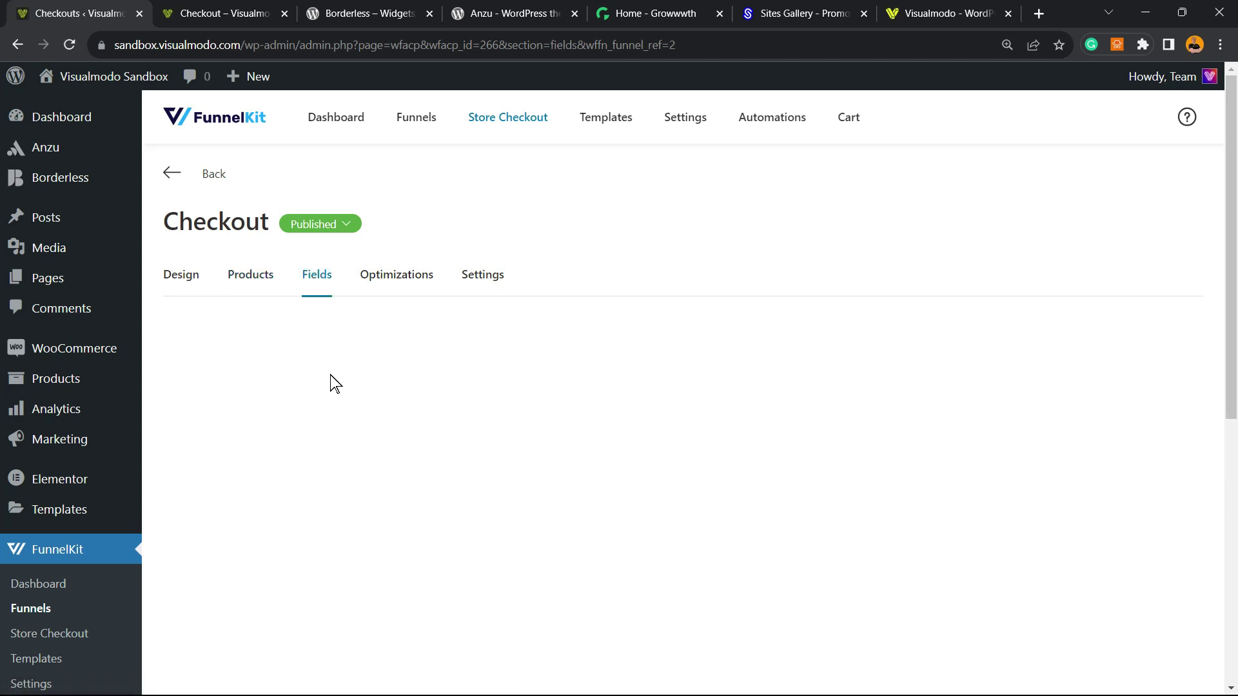
pyautogui.scroll(-2, 466, 411)
pyautogui.scroll(-5, 460, 427)
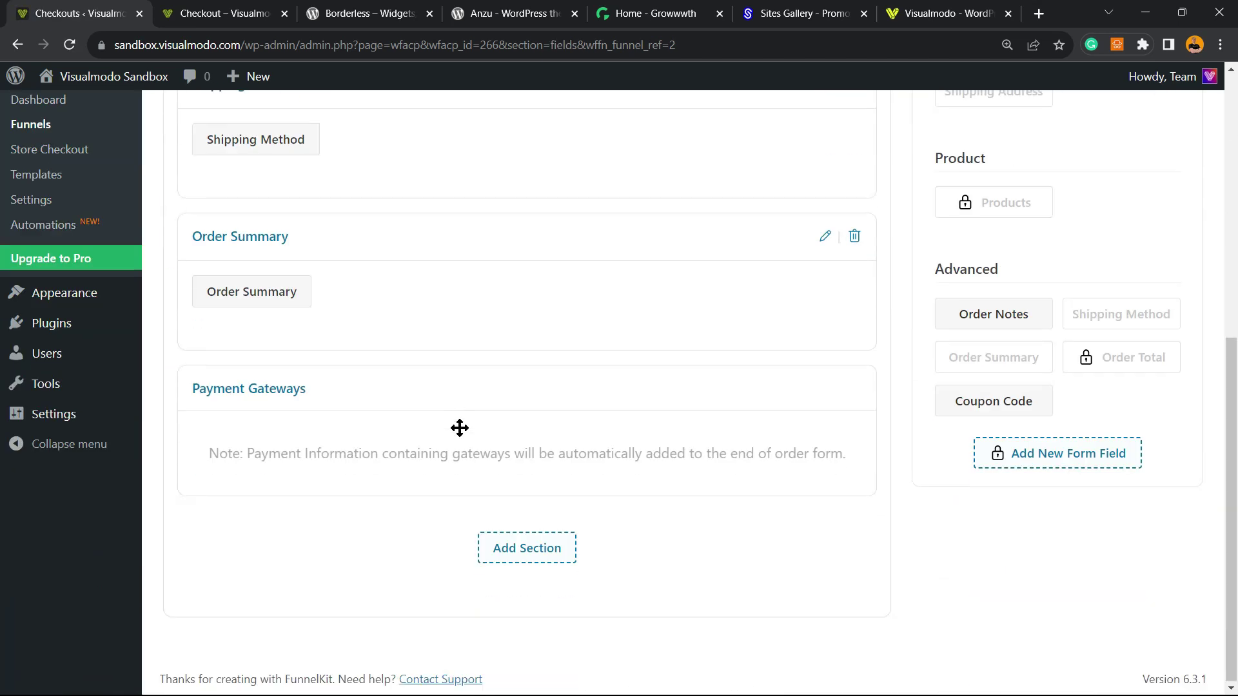
pyautogui.scroll(3, 460, 428)
pyautogui.scroll(5, 460, 429)
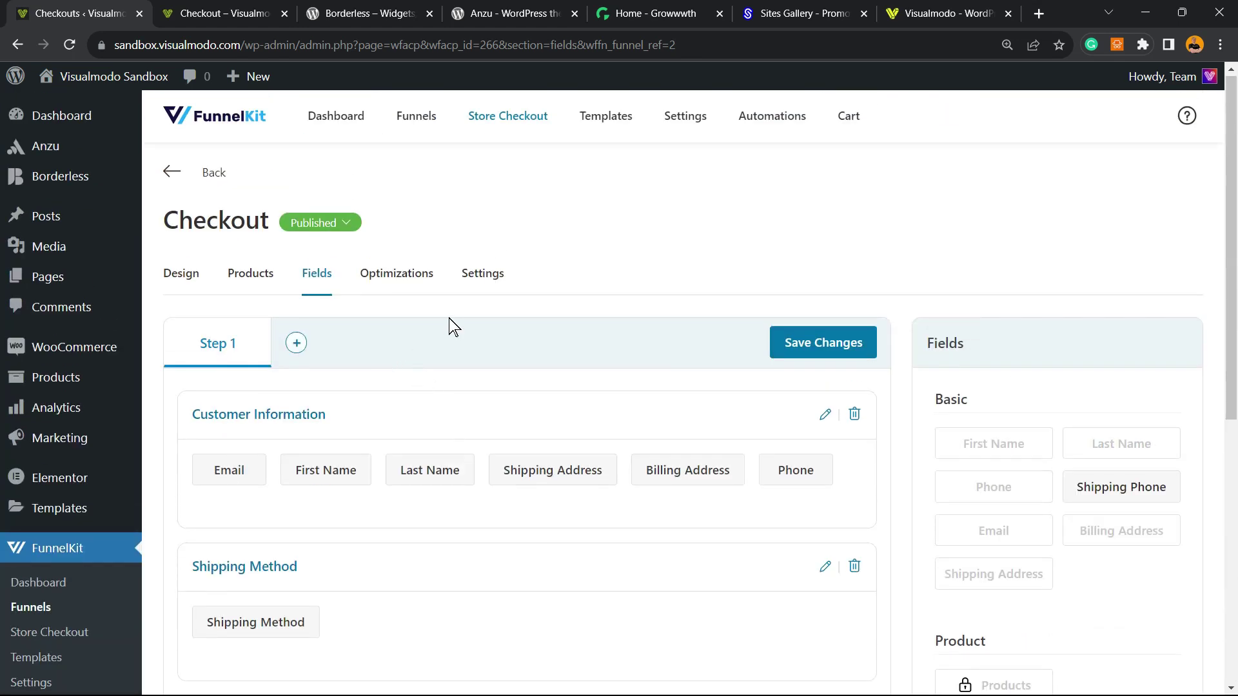
pyautogui.click(397, 282)
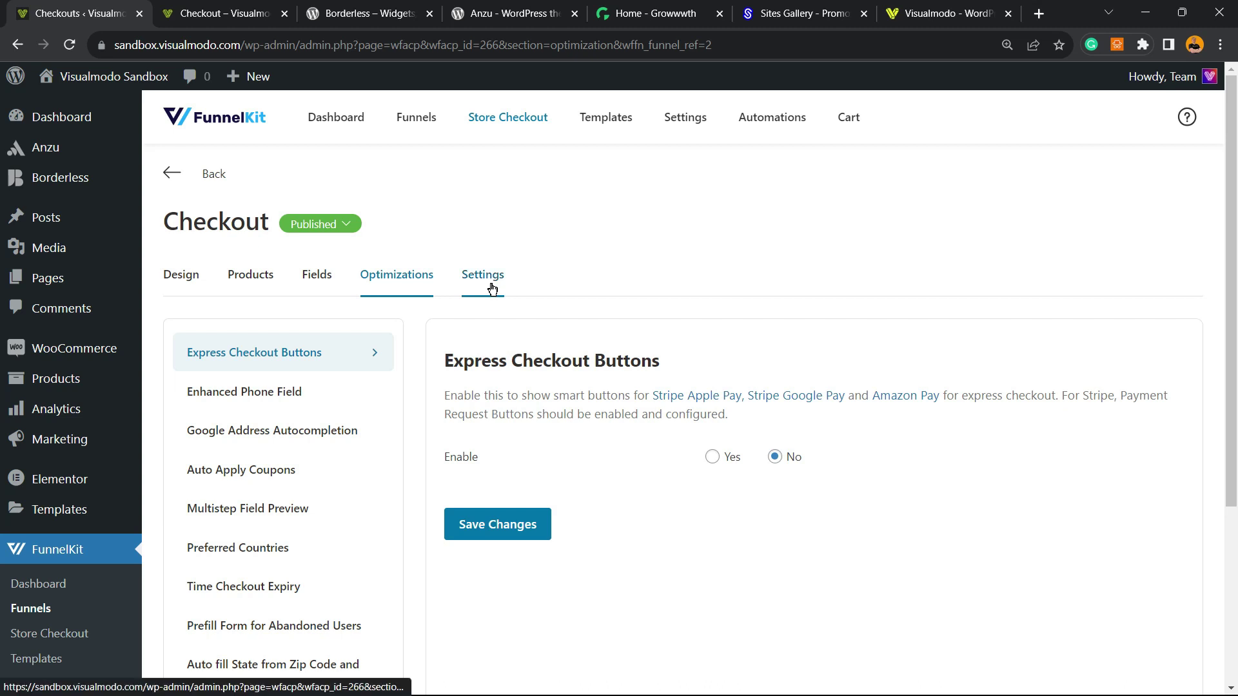
# Scroll the live Plant Store checkout to its payment options and back, then go to Borderless.
pyautogui.click(268, 13)
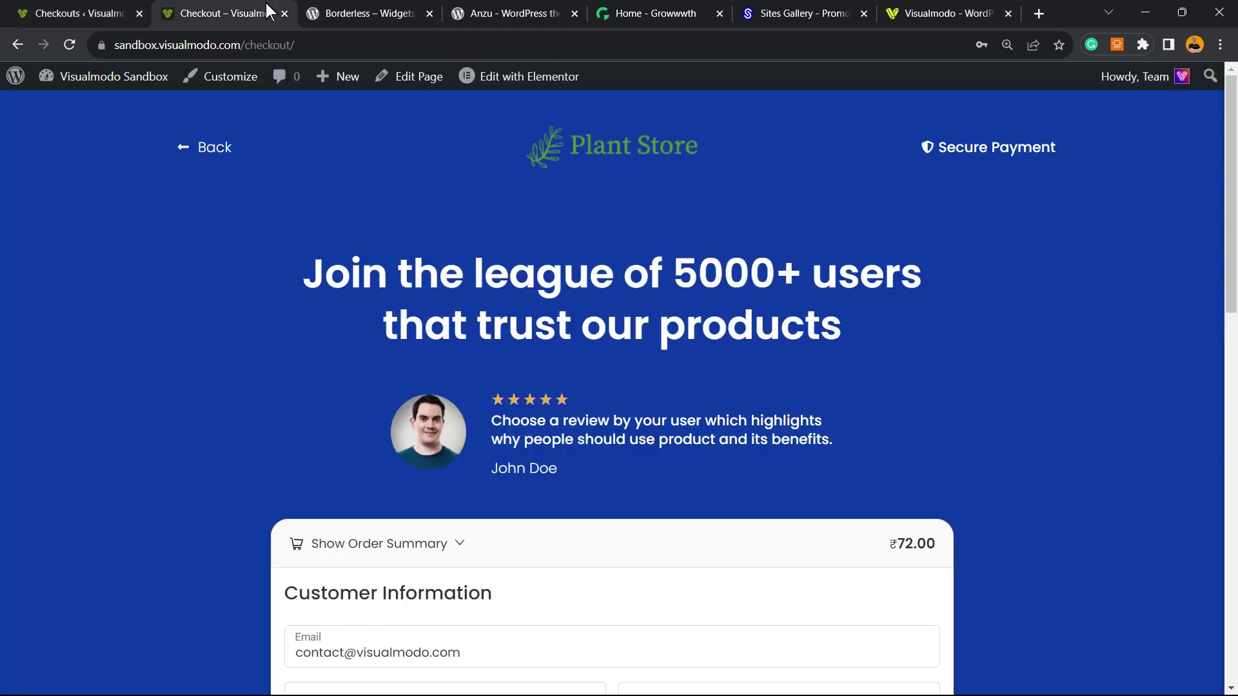
pyautogui.scroll(-15, 420, 348)
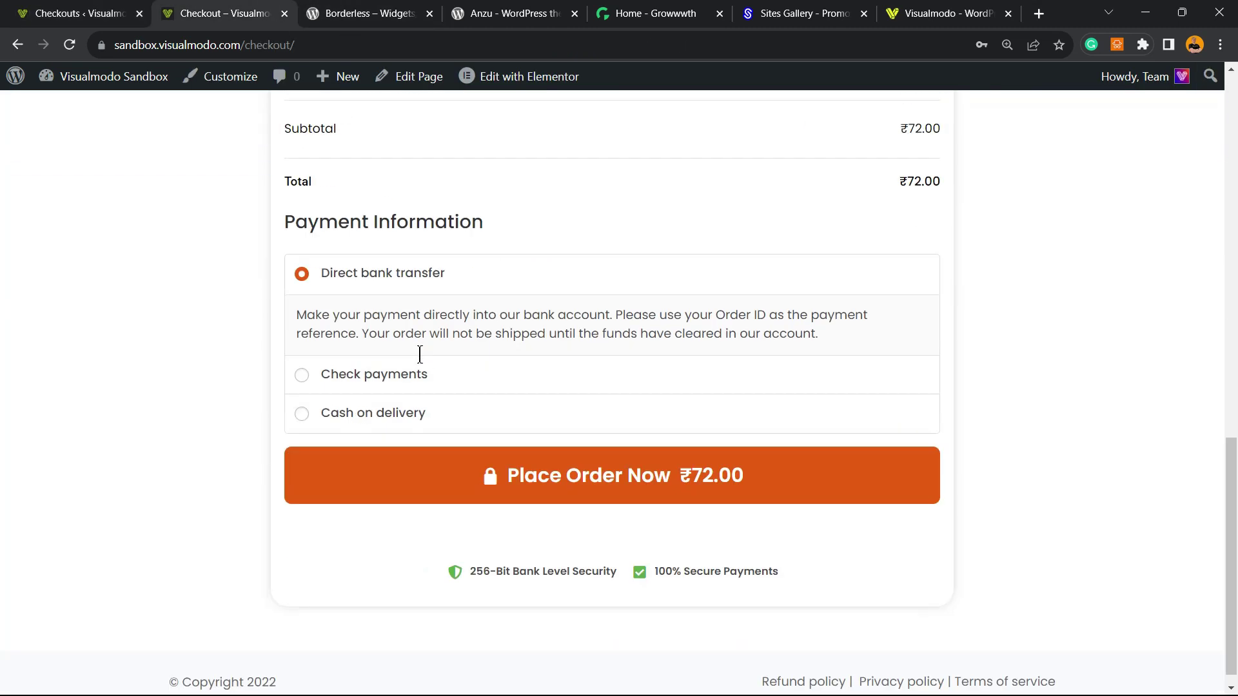
pyautogui.scroll(8, 421, 361)
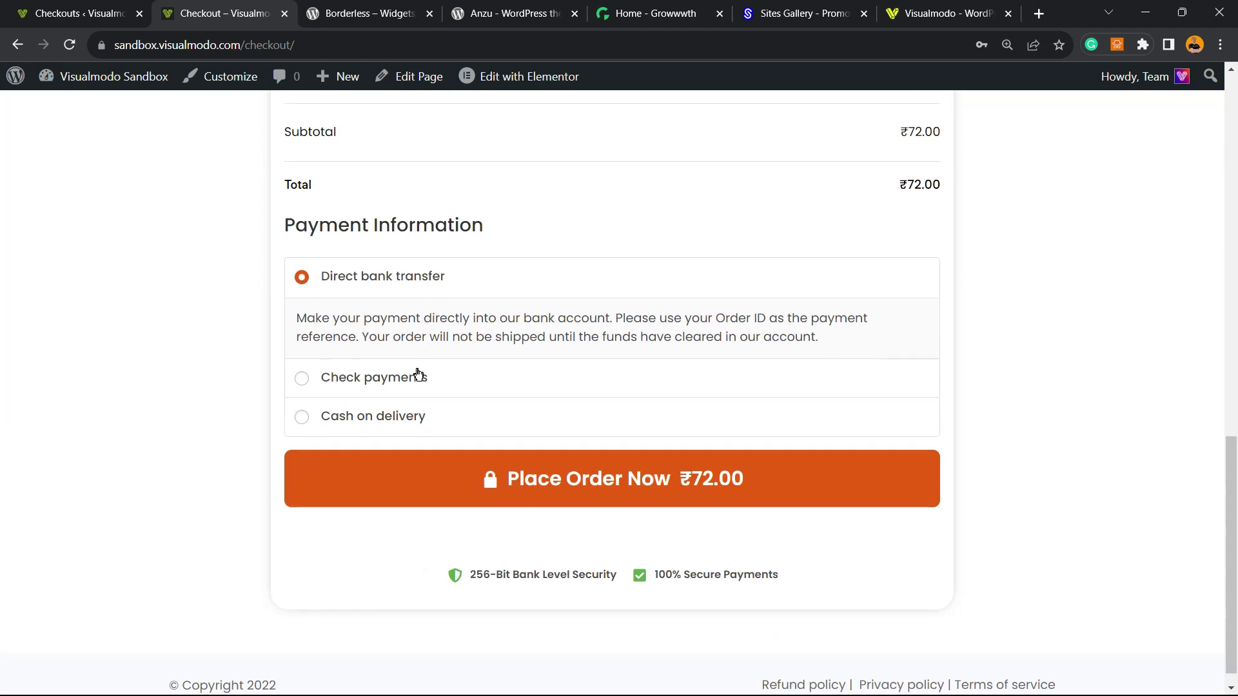
pyautogui.scroll(8, 418, 374)
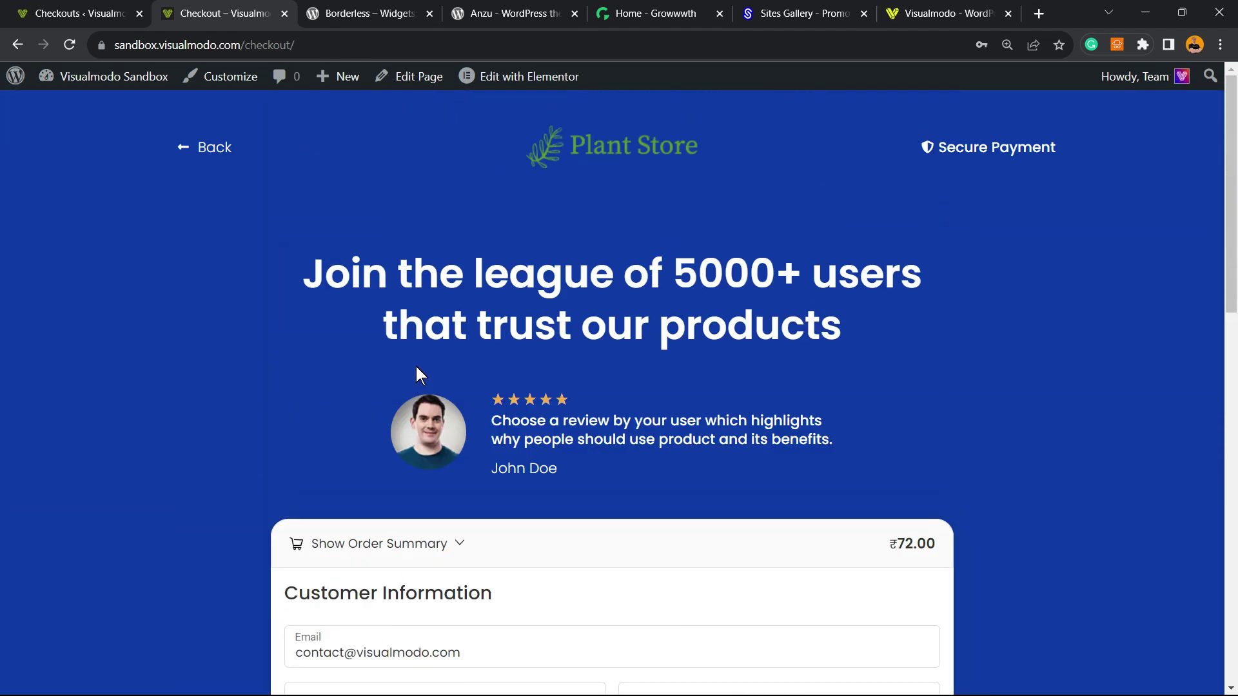
pyautogui.scroll(-2, 388, 370)
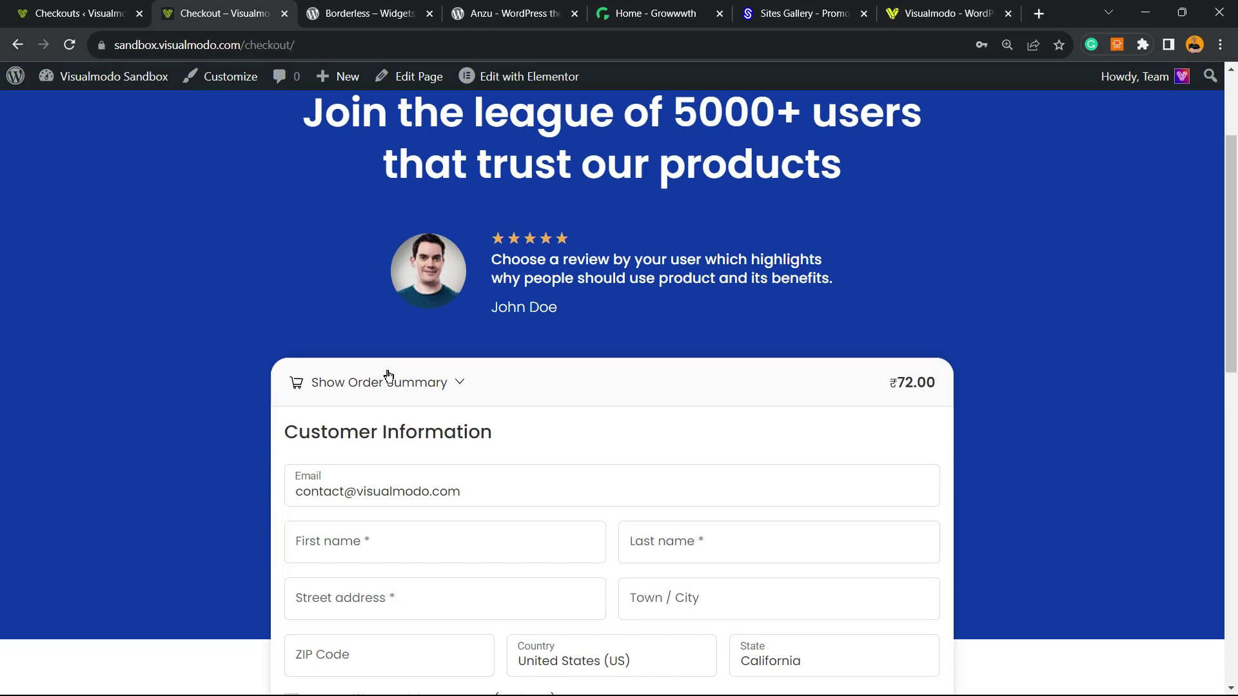
pyautogui.scroll(-10, 388, 375)
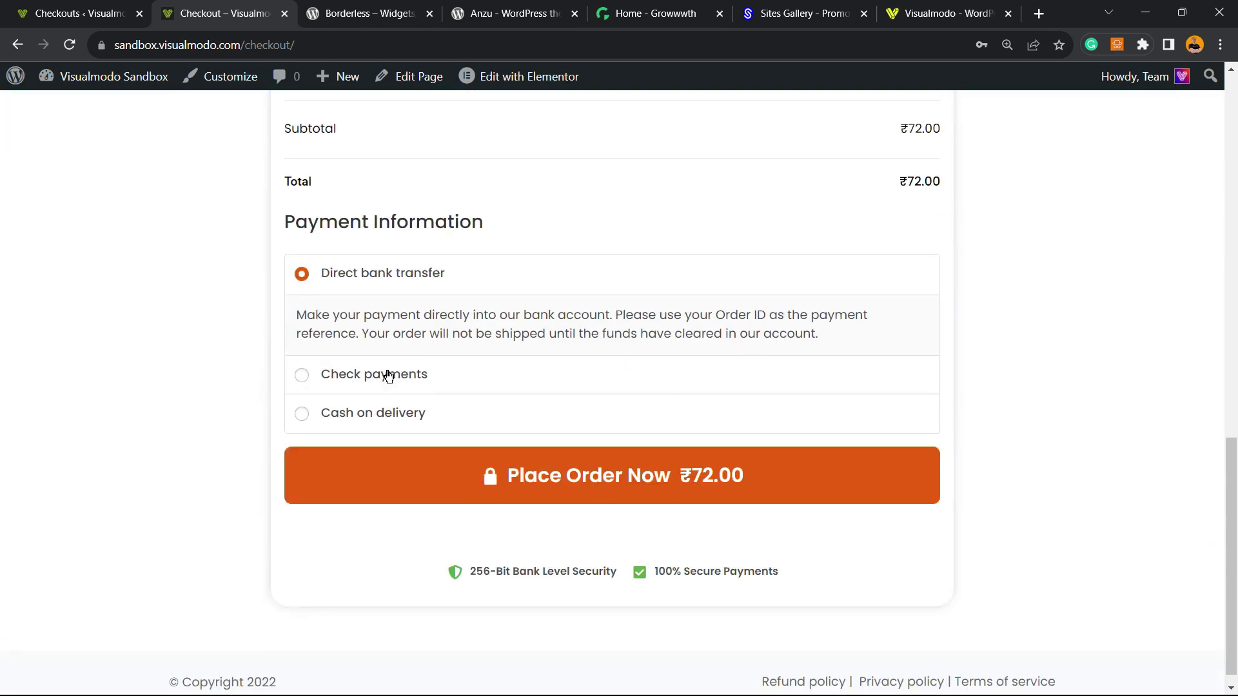
pyautogui.scroll(10, 389, 376)
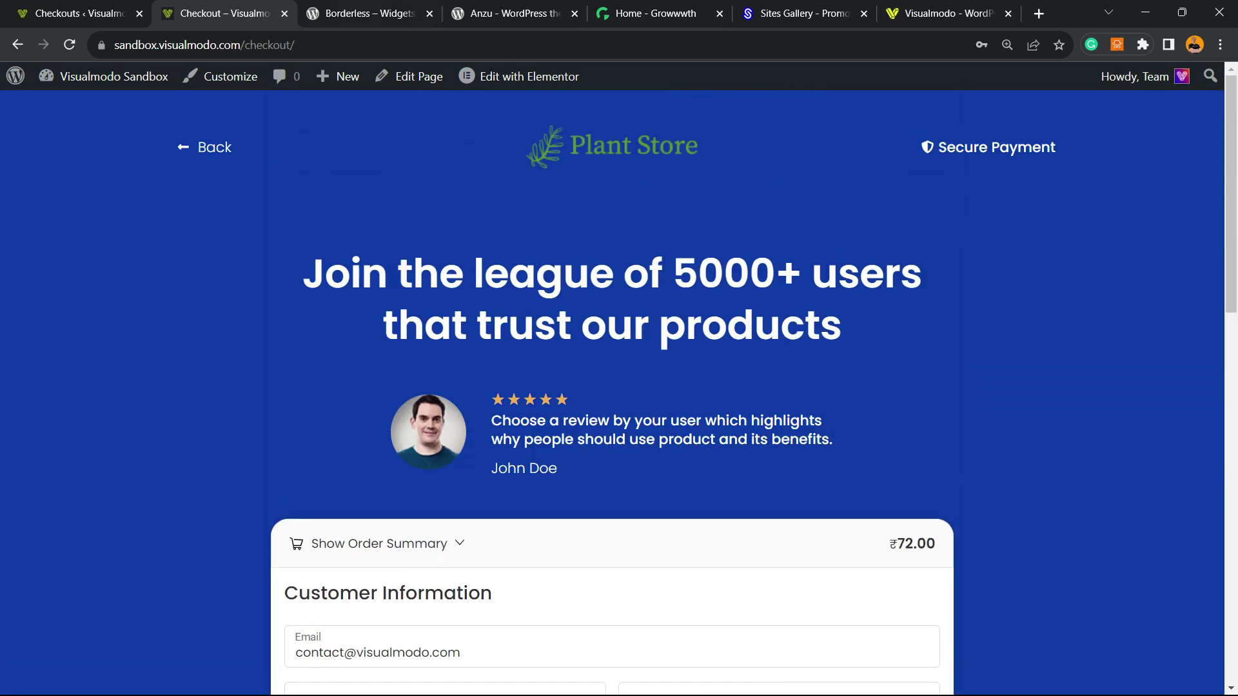
pyautogui.hotkey('ctrl', 'Tab')
# Highlight the Borderless plugin title, then move on to and scroll the Anzu theme page.
pyautogui.tripleClick(358, 548)
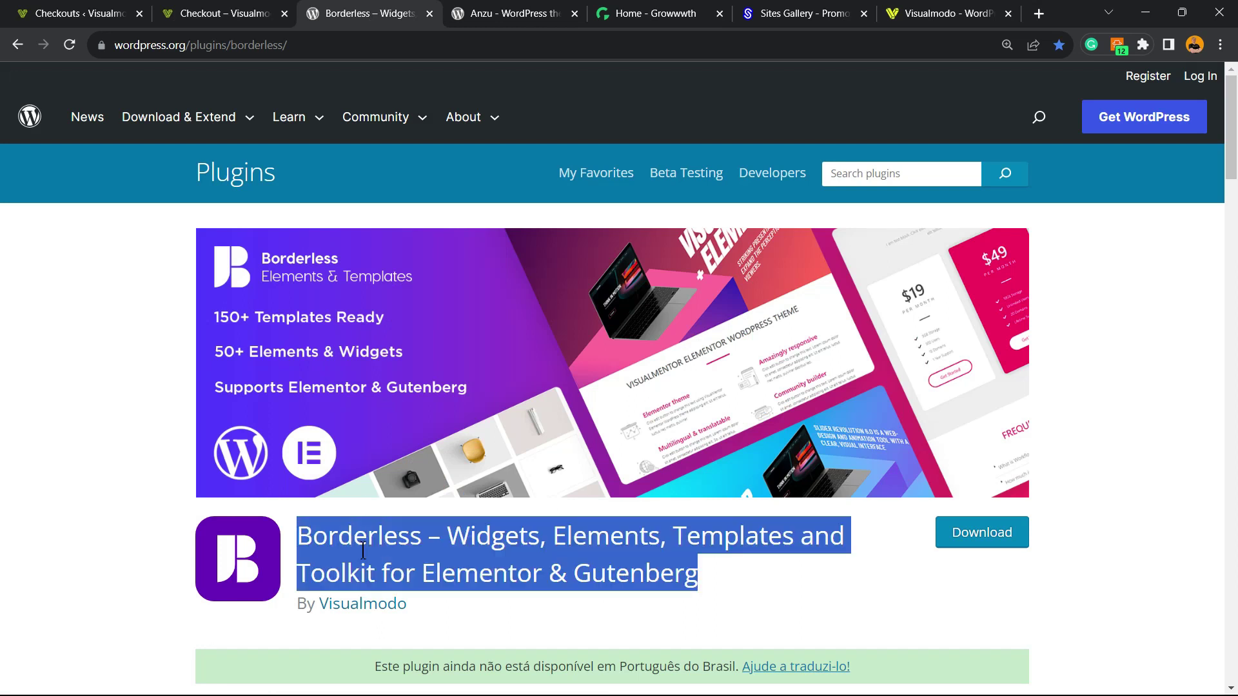
pyautogui.tripleClick(492, 539)
pyautogui.tripleClick(494, 540)
pyautogui.scroll(-3, 496, 539)
pyautogui.scroll(-2, 496, 538)
pyautogui.hotkey('ctrl', 'Tab')
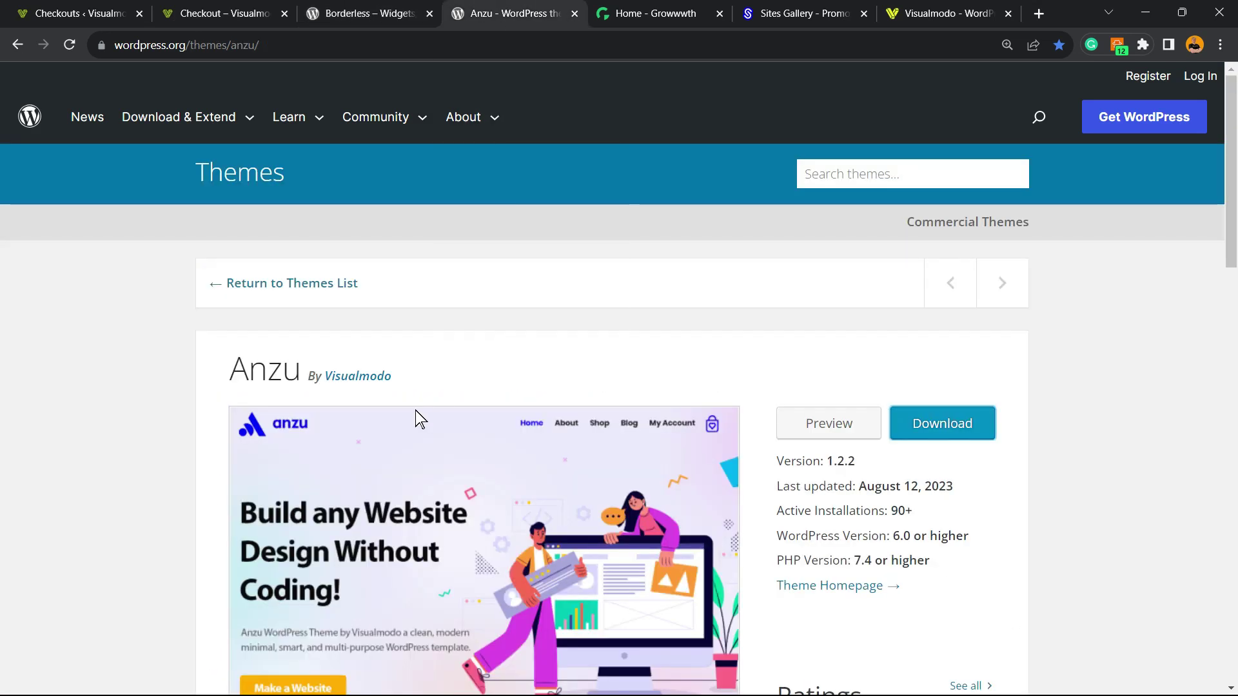
pyautogui.scroll(-4, 406, 413)
pyautogui.scroll(4, 405, 412)
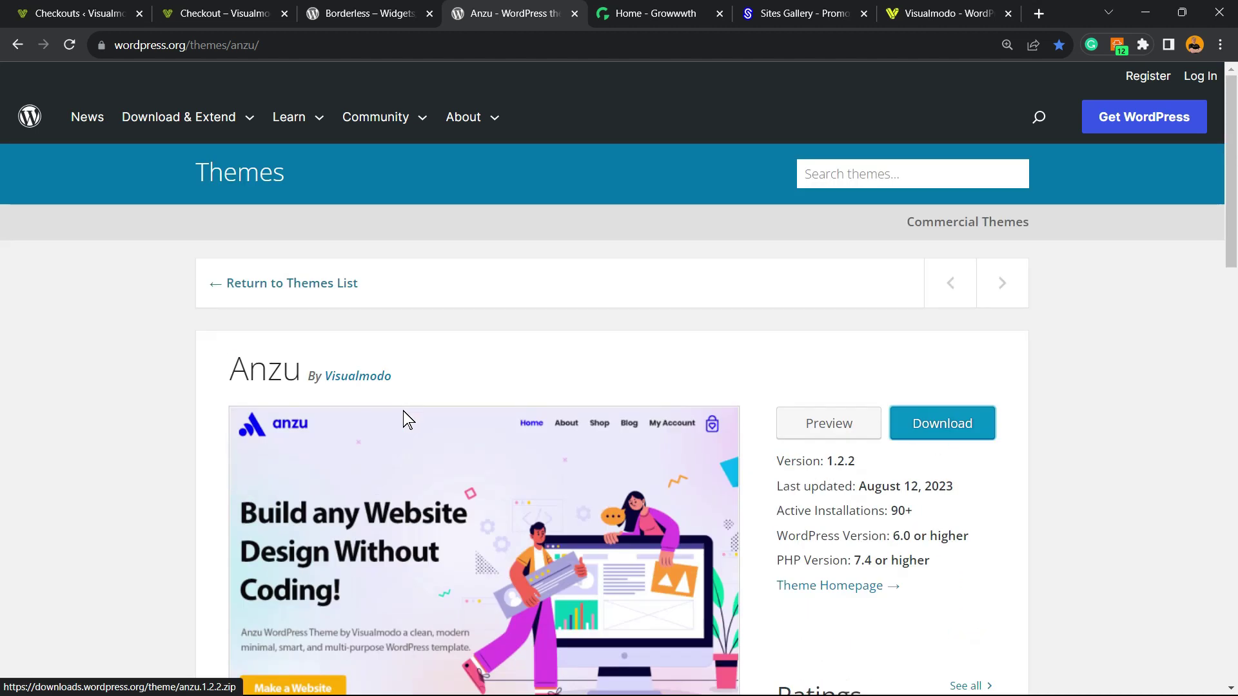
# Scroll through Growwwth's guest-posting site cards past Visualmodo, then go to the Sites Gallery page.
pyautogui.hotkey('ctrl', 'Tab')
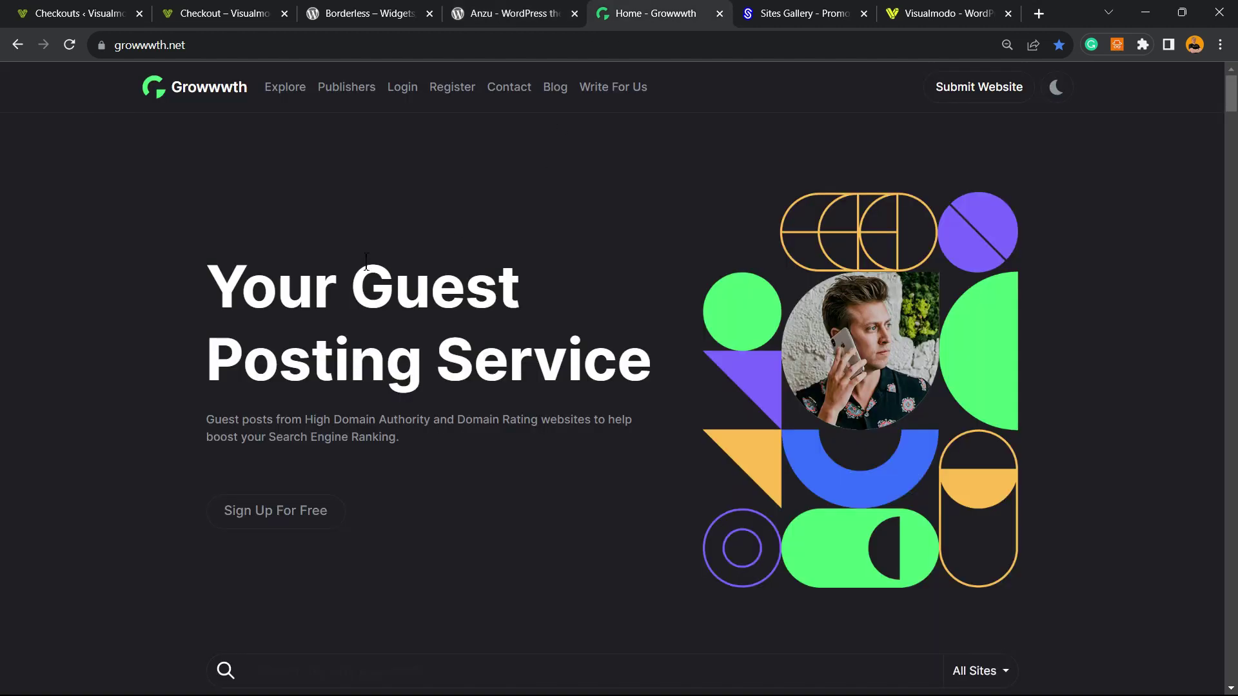
pyautogui.tripleClick(363, 277)
pyautogui.scroll(-7, 365, 281)
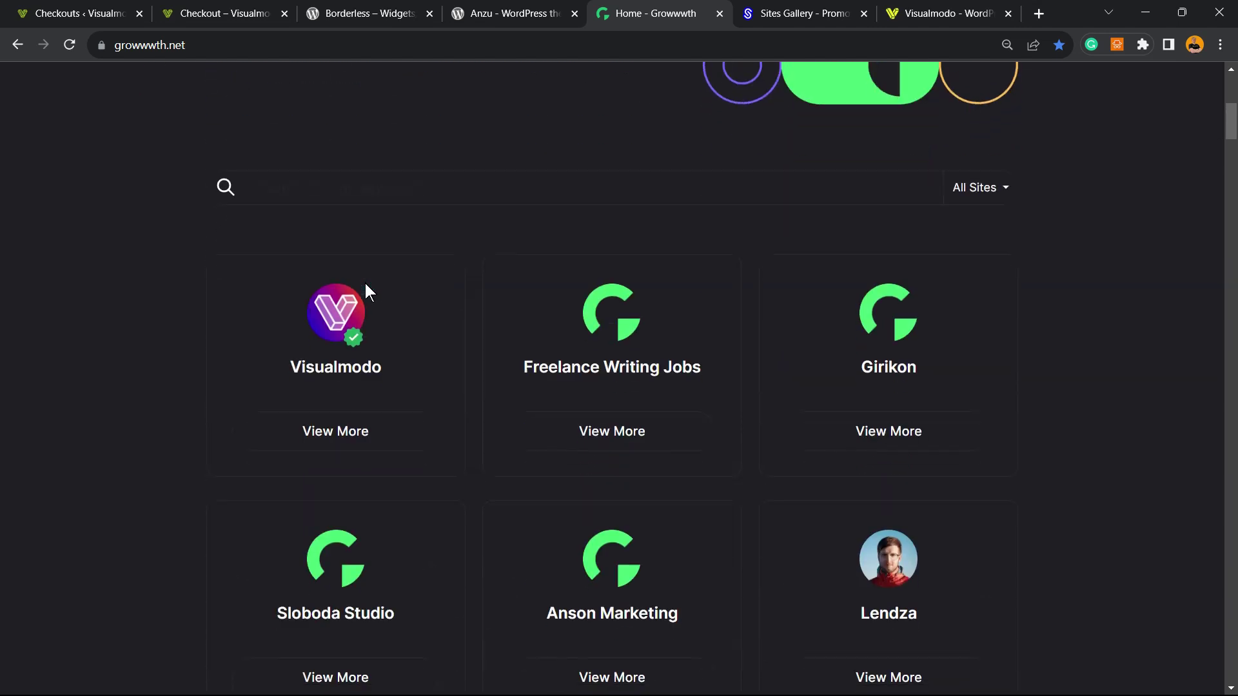
pyautogui.scroll(-20, 462, 353)
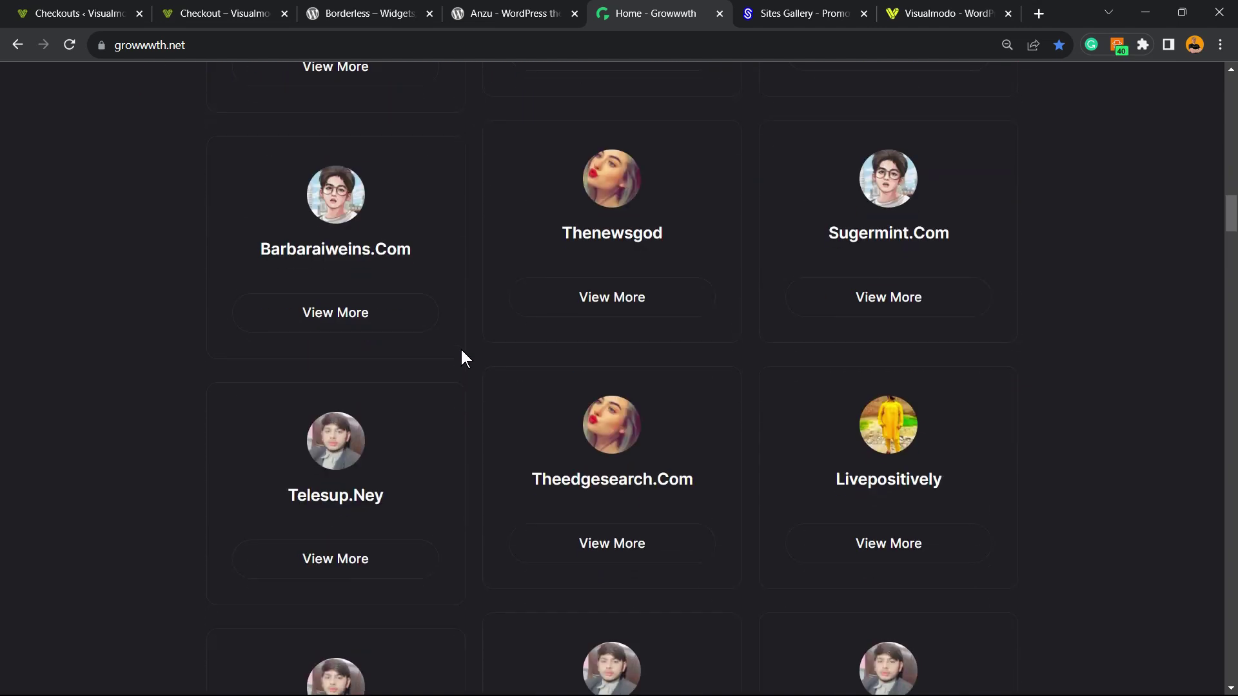
pyautogui.scroll(-15, 462, 353)
pyautogui.hotkey('ctrl', 'Tab')
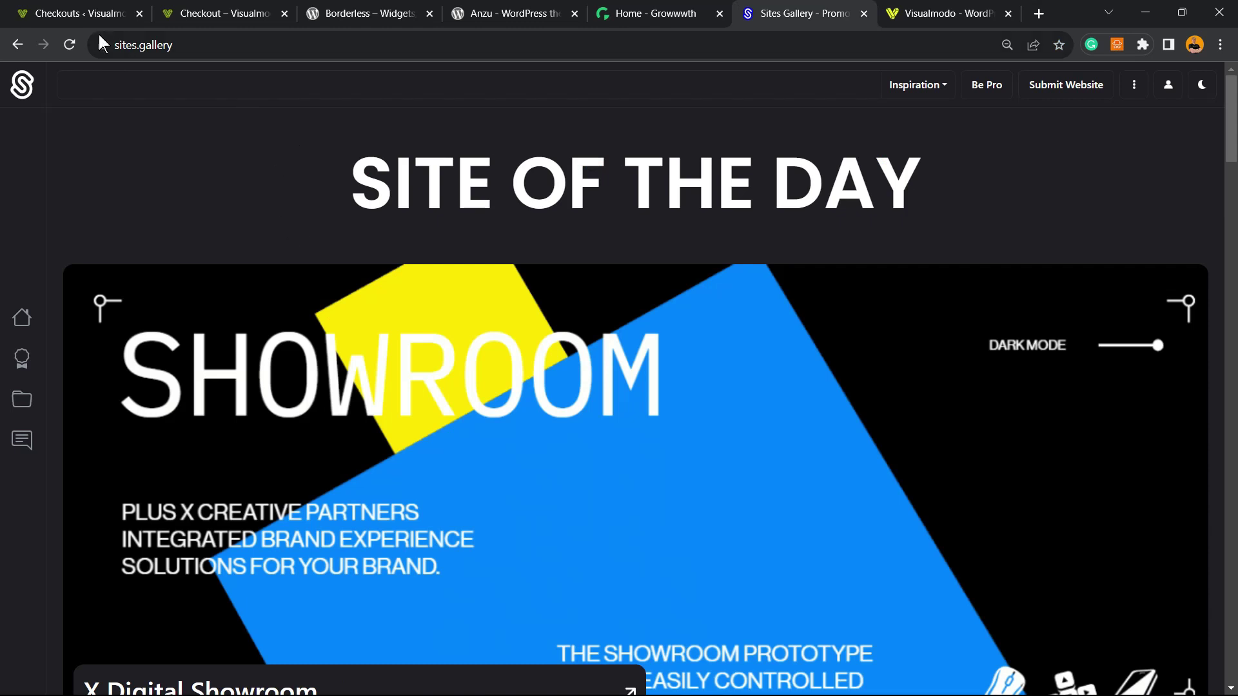
pyautogui.scroll(-20, 245, 114)
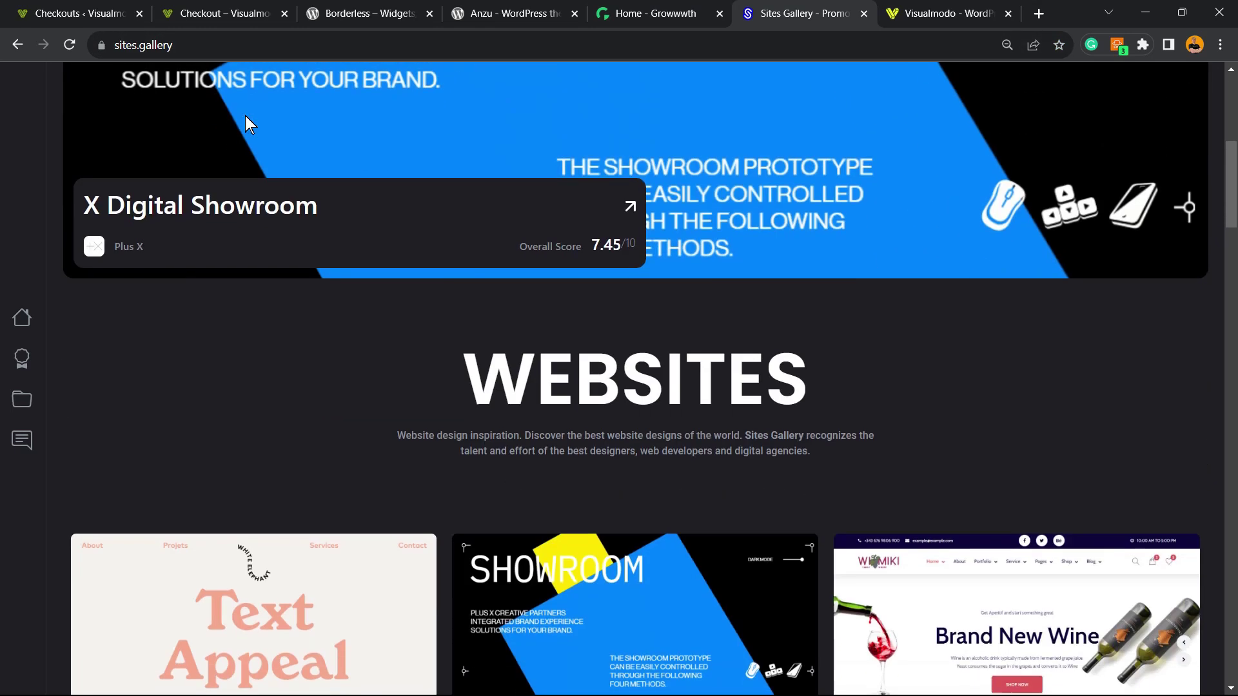
pyautogui.scroll(-20, 242, 118)
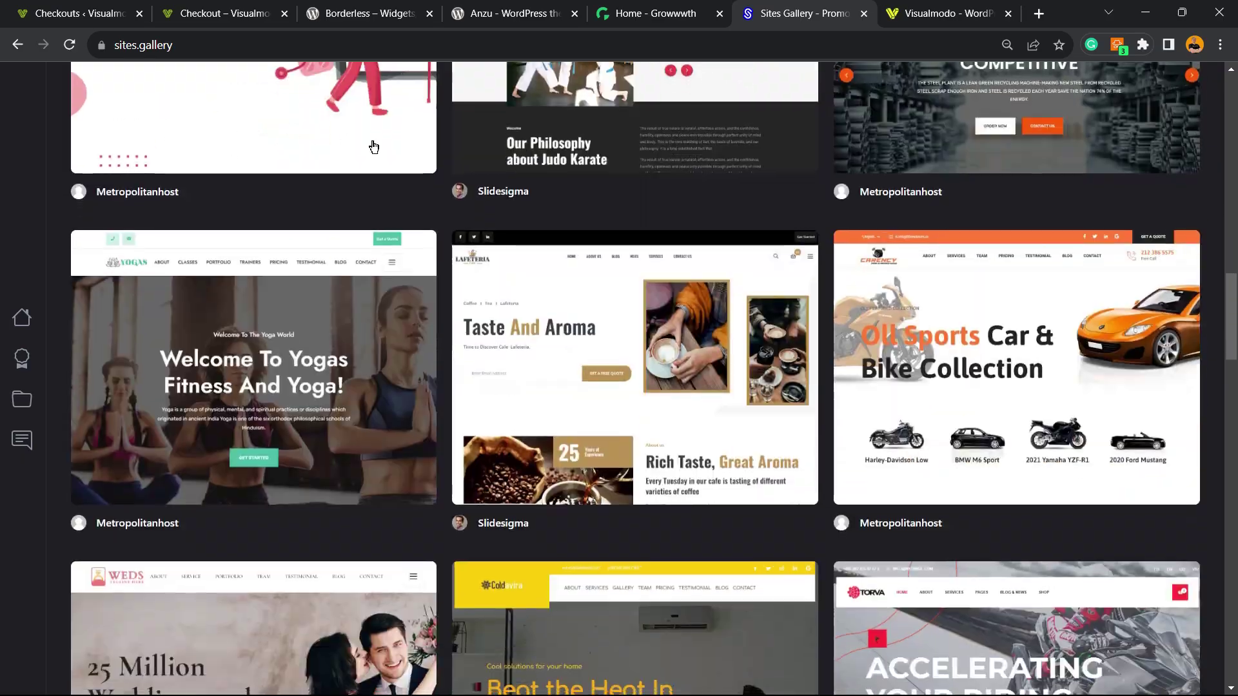
pyautogui.scroll(-20, 291, 155)
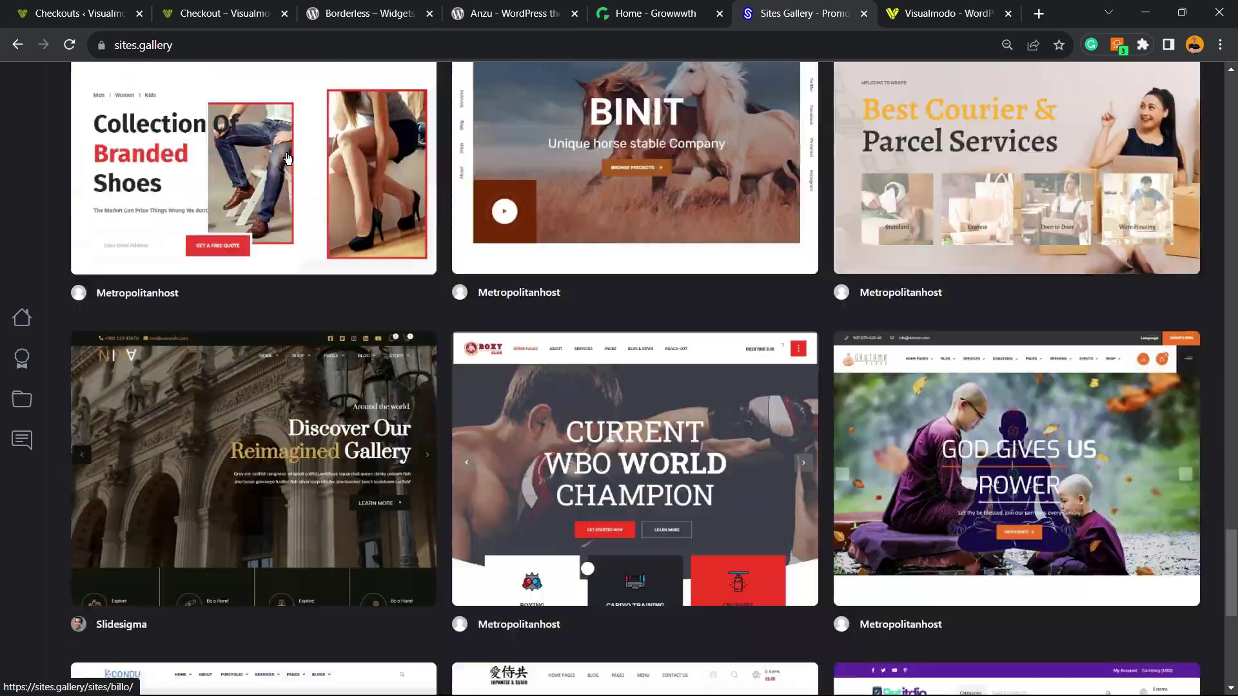
pyautogui.scroll(20, 430, 251)
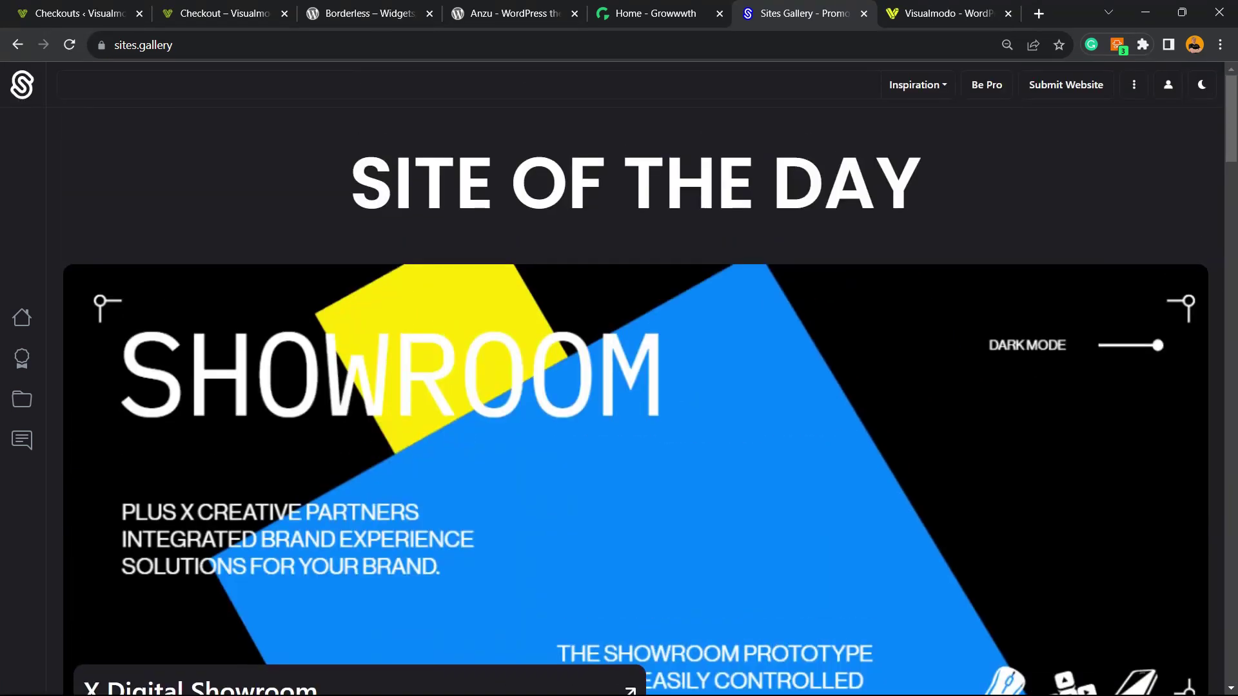
# Open the Templates Library from the Visualmodo homepage.
pyautogui.click(942, 13)
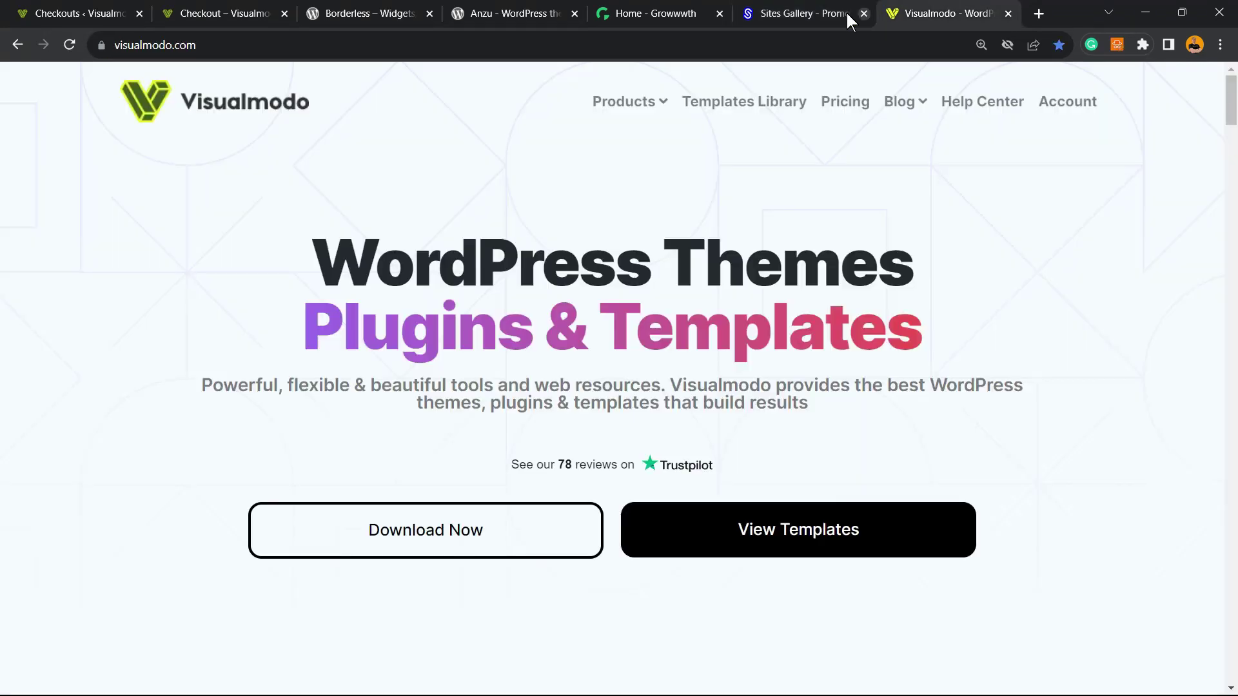
pyautogui.tripleClick(430, 318)
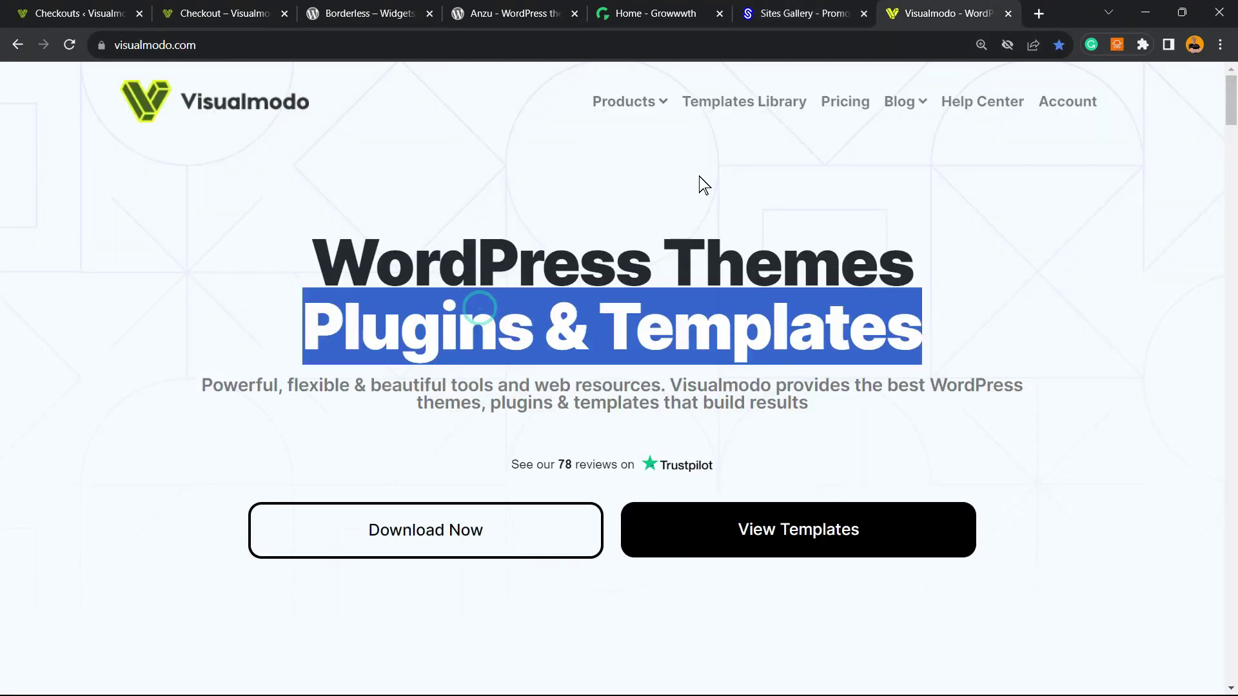
pyautogui.click(726, 109)
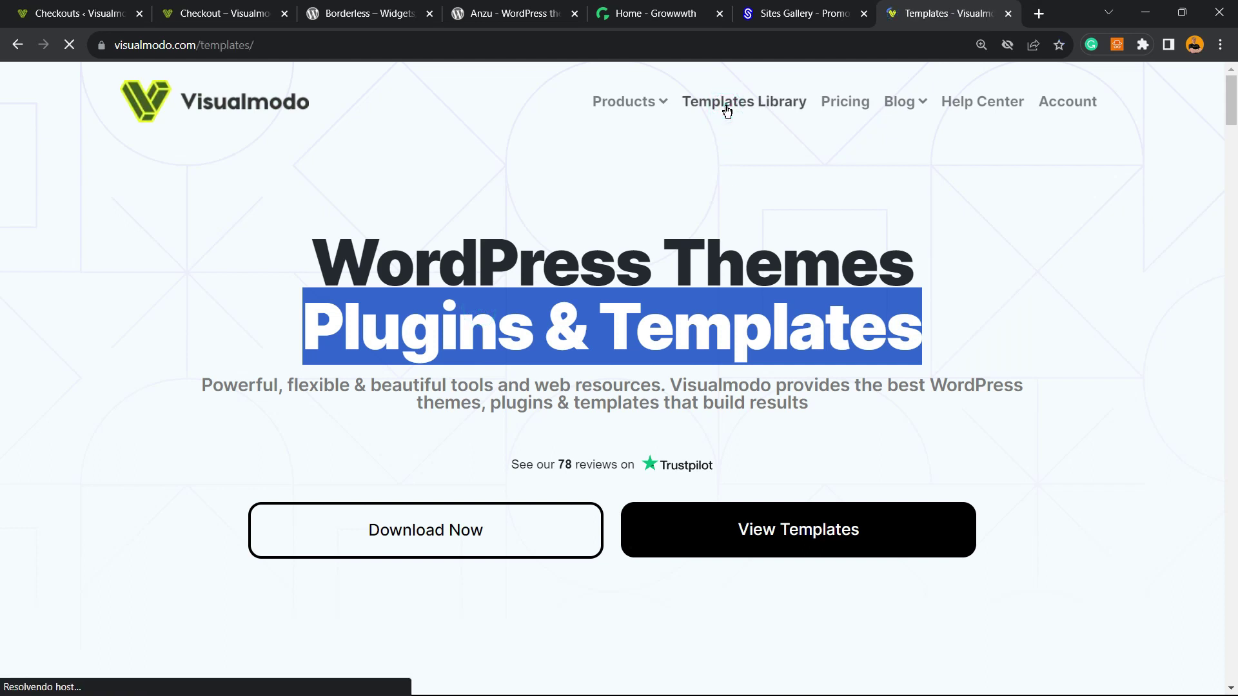
# Browse the template cards past Chocolat, Hospital, Coach and Book Author Store to Plumber and Steak House.
pyautogui.scroll(-10, 760, 203)
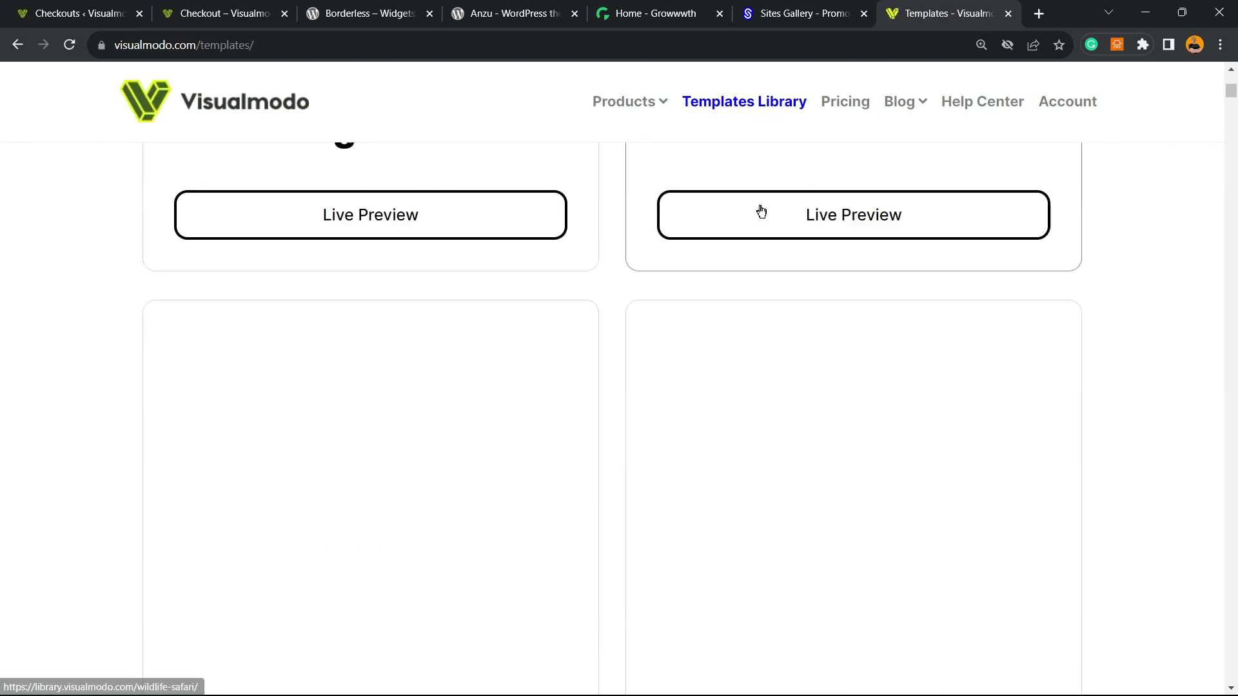
pyautogui.scroll(-5, 761, 213)
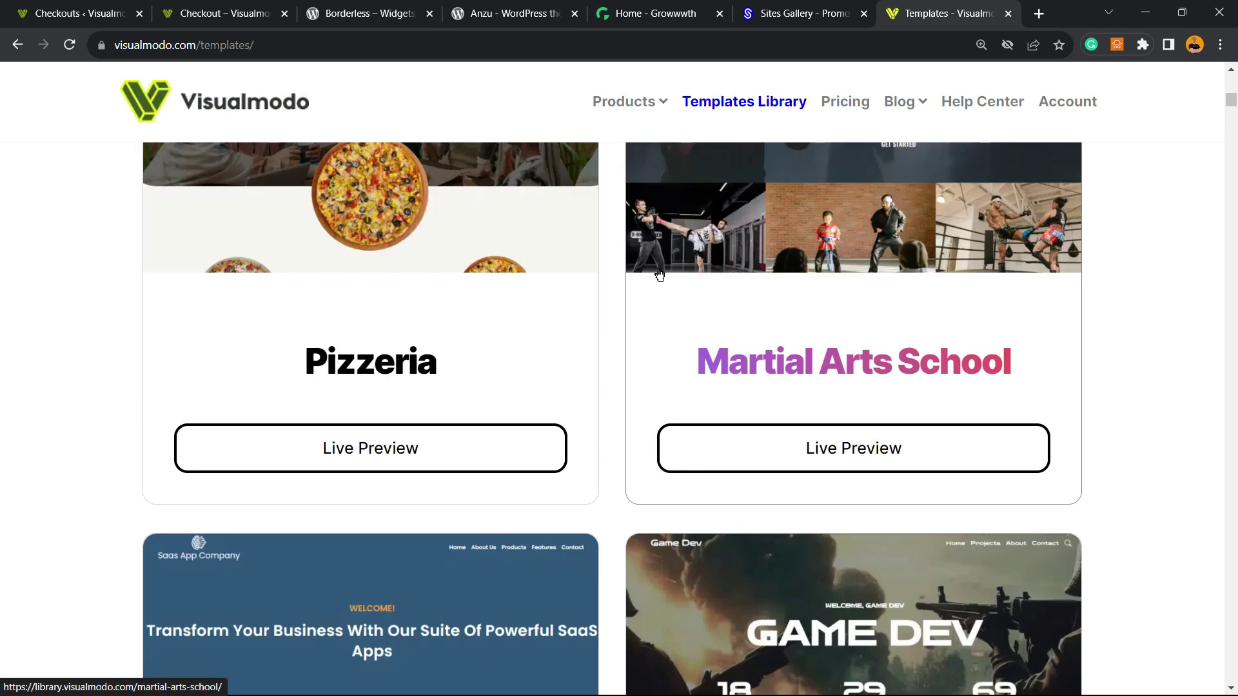
pyautogui.scroll(-20, 659, 274)
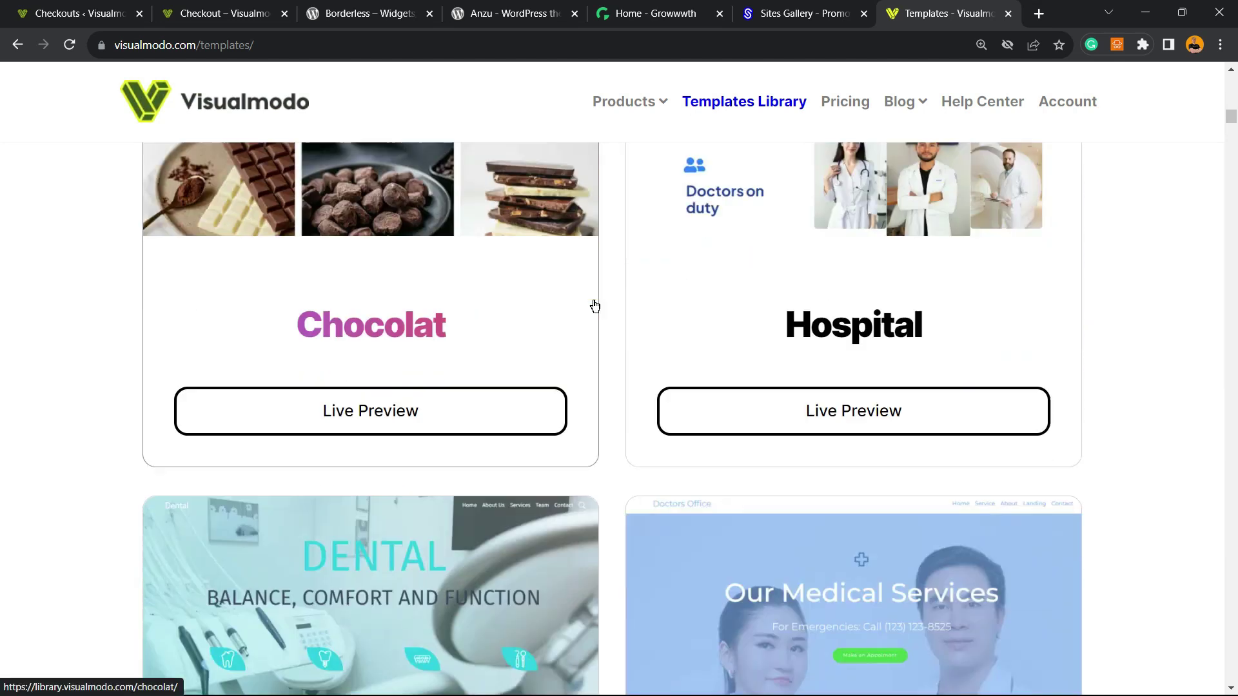
pyautogui.scroll(-15, 594, 305)
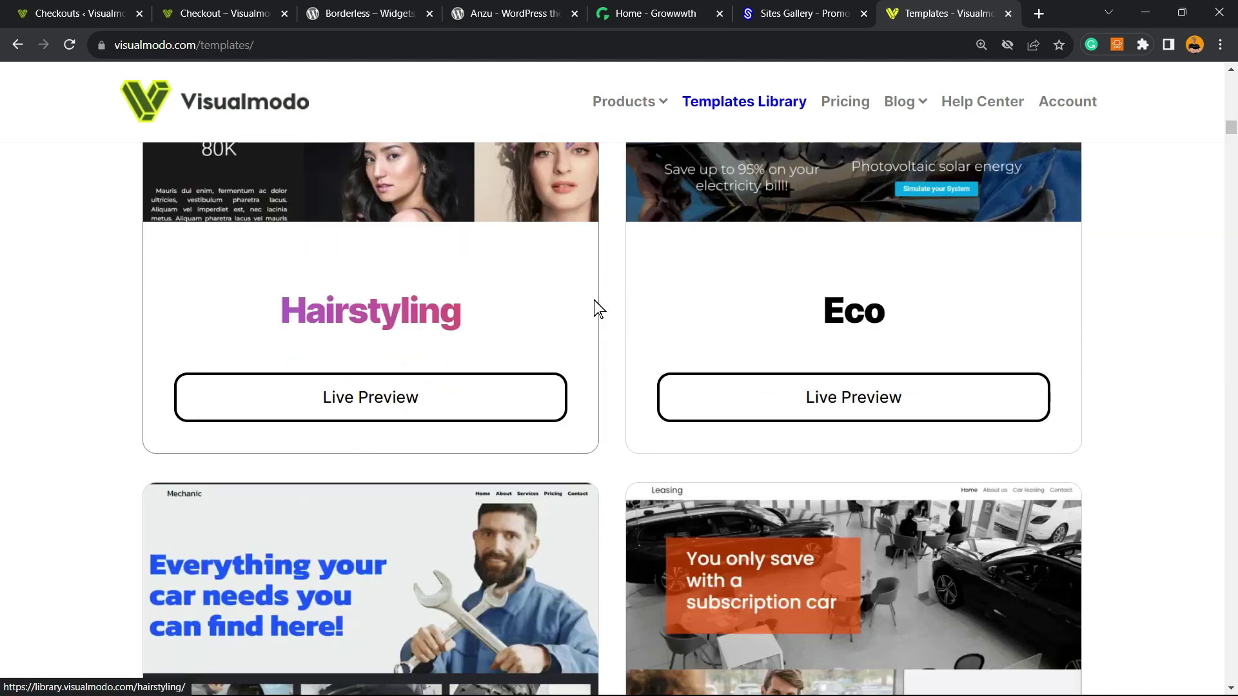
pyautogui.scroll(-20, 595, 306)
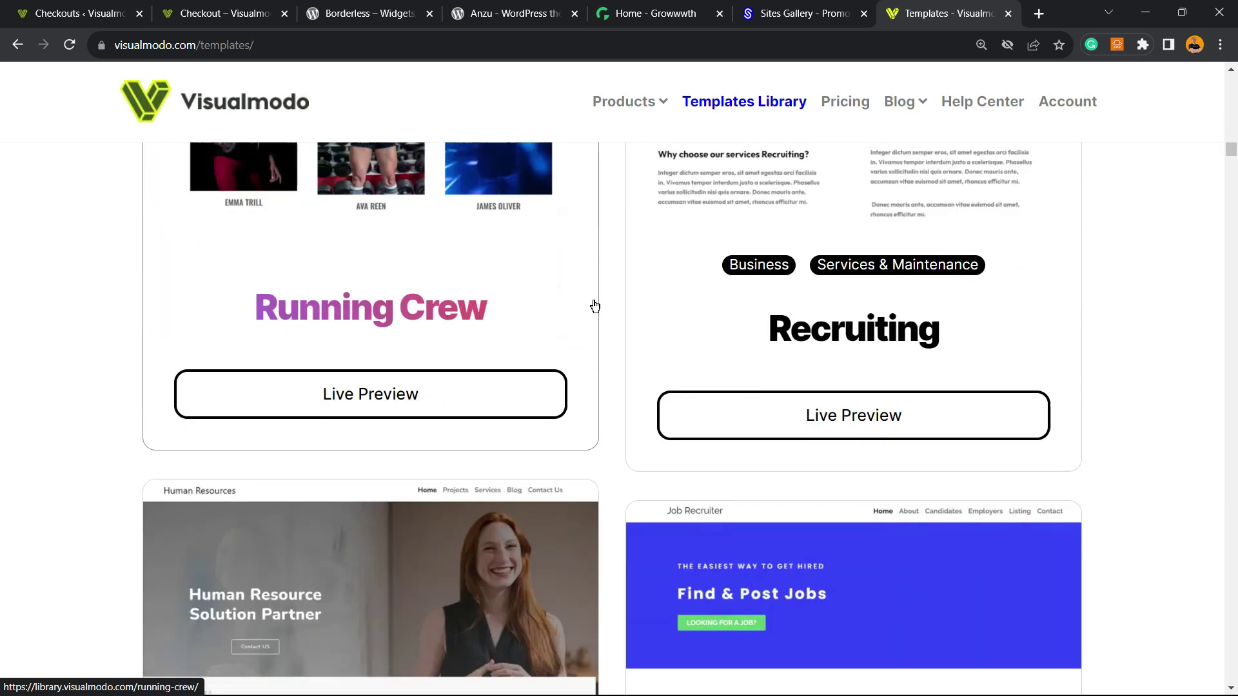
pyautogui.scroll(-15, 594, 306)
pyautogui.scroll(-20, 592, 303)
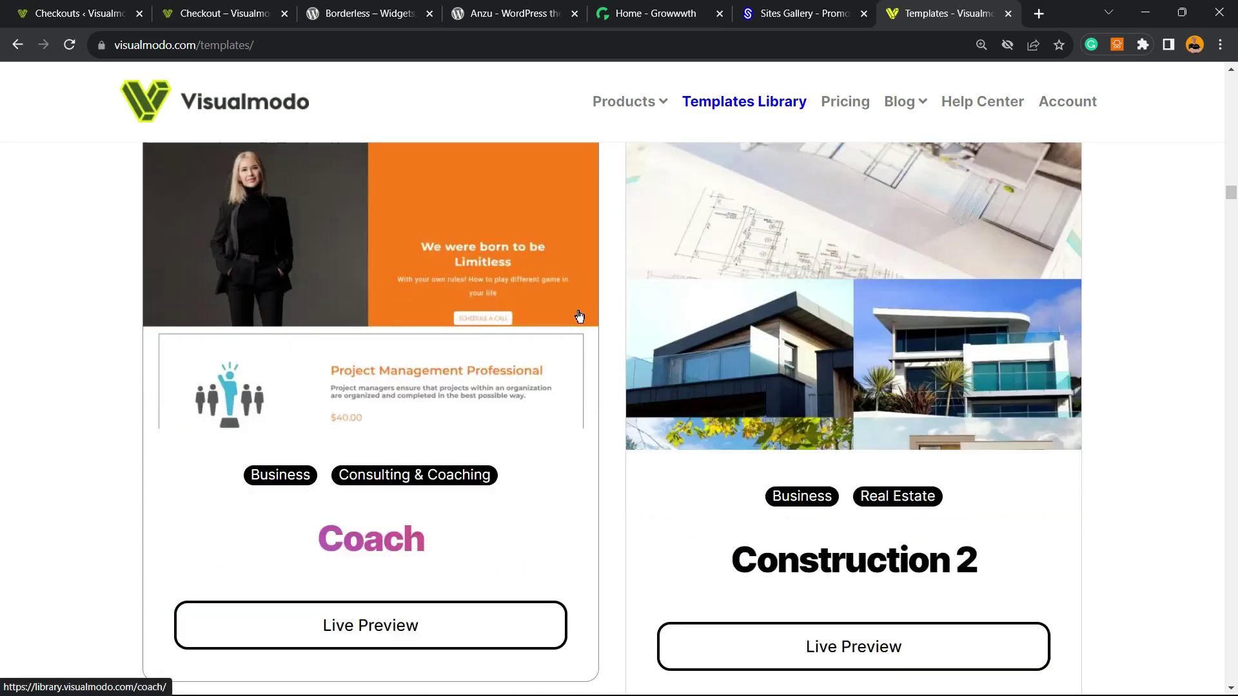
pyautogui.scroll(-20, 579, 317)
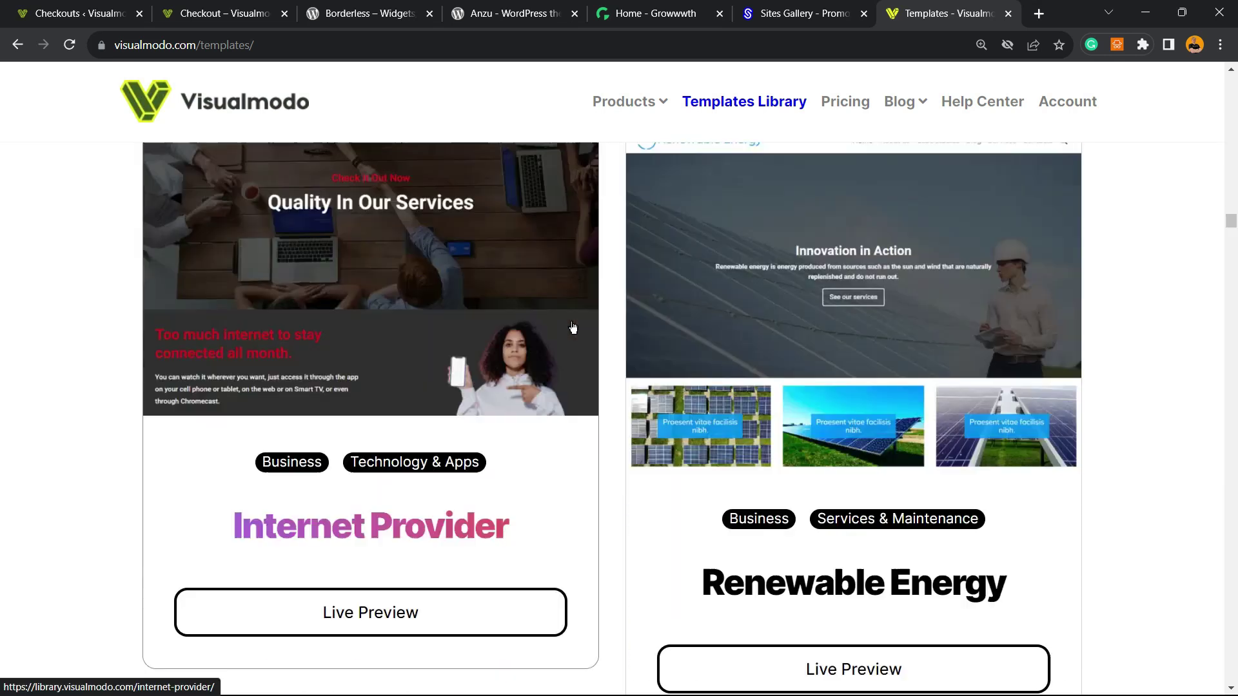
pyautogui.scroll(-20, 573, 328)
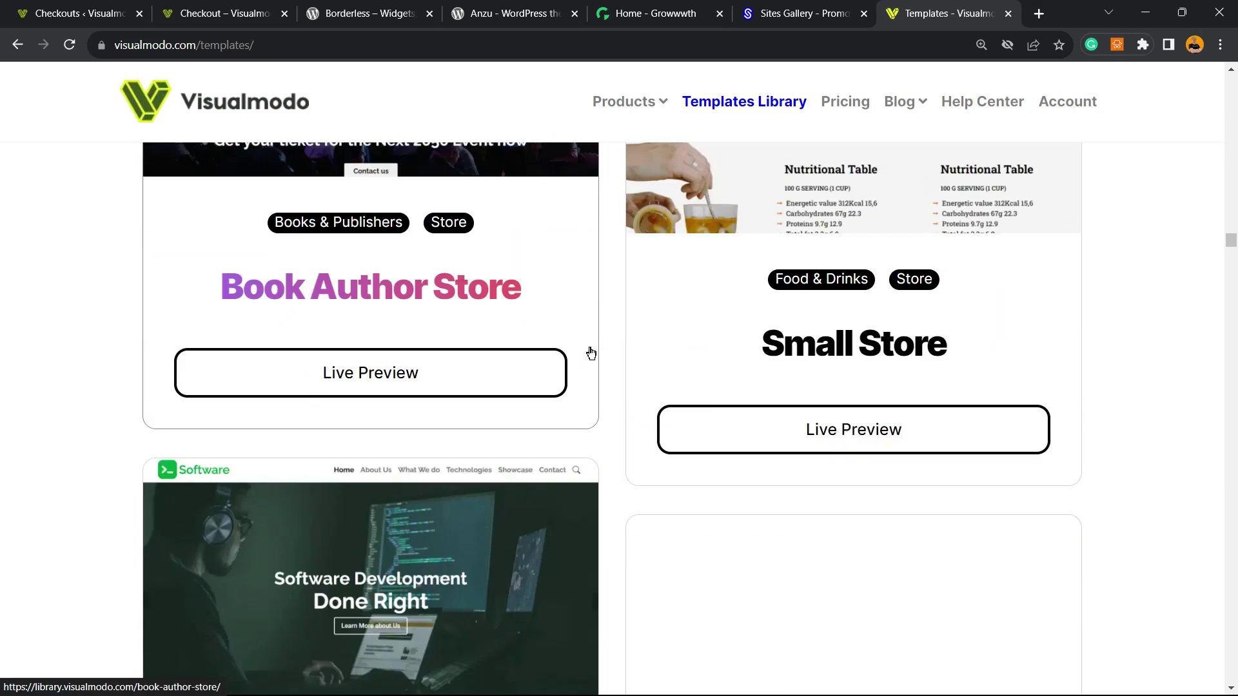
pyautogui.scroll(-20, 591, 353)
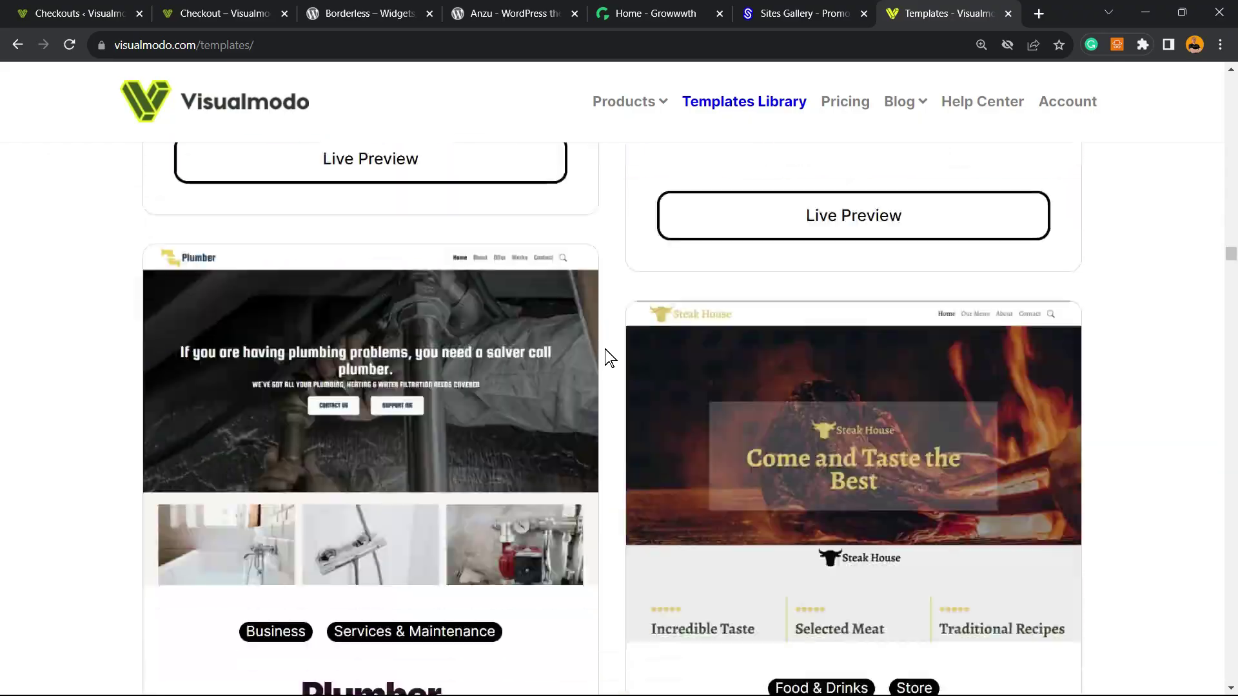